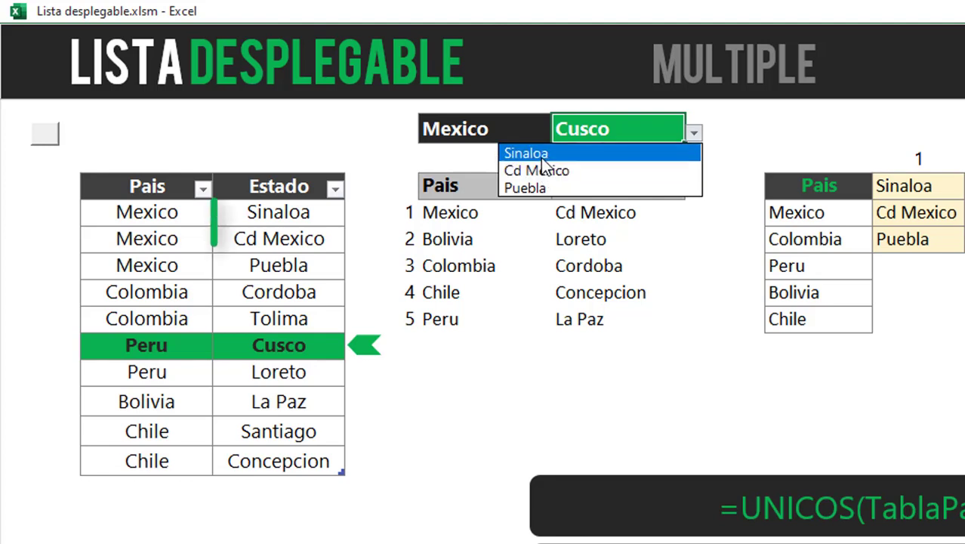
- Switch the Pais drop-down to Colombia and check its Estado list shows Cordoba and Tolima
{"action": "left_click", "coordinate": [527, 129]}
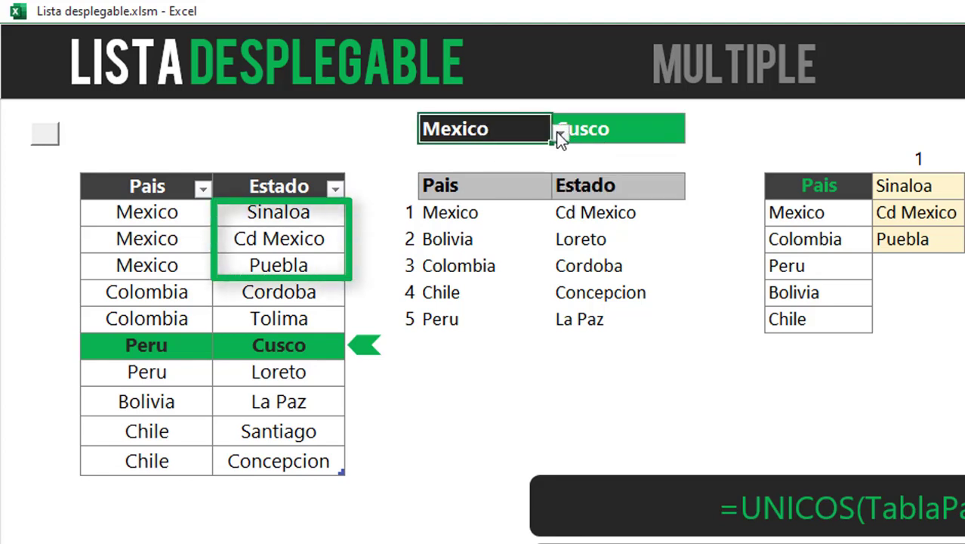
{"action": "left_click", "coordinate": [560, 134]}
{"action": "left_click", "coordinate": [494, 170]}
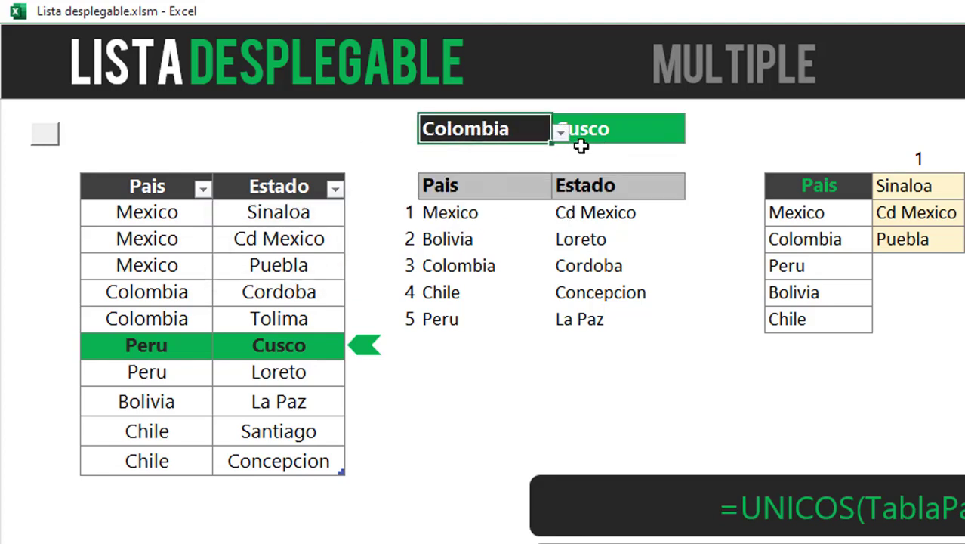
{"action": "left_click", "coordinate": [580, 142]}
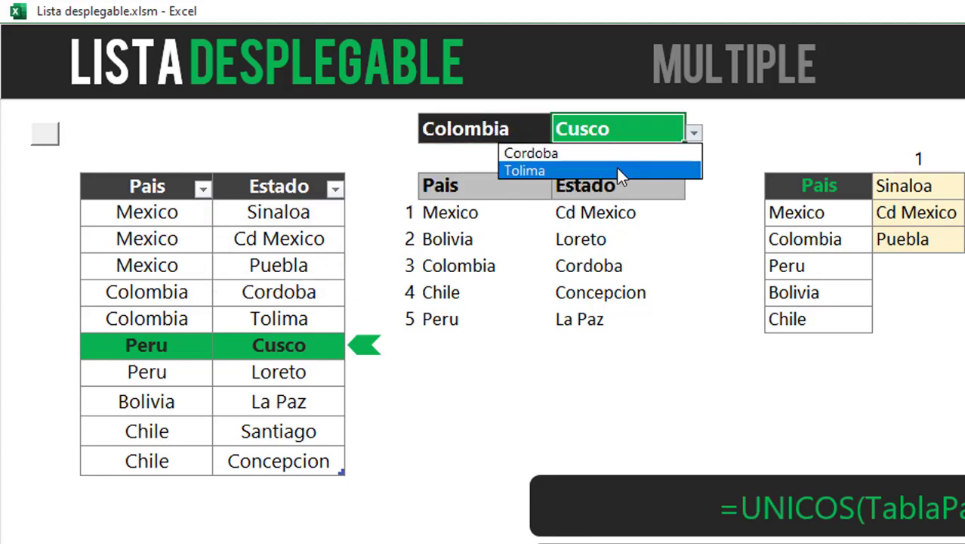
{"action": "left_click", "coordinate": [470, 130]}
{"action": "left_click", "coordinate": [559, 133]}
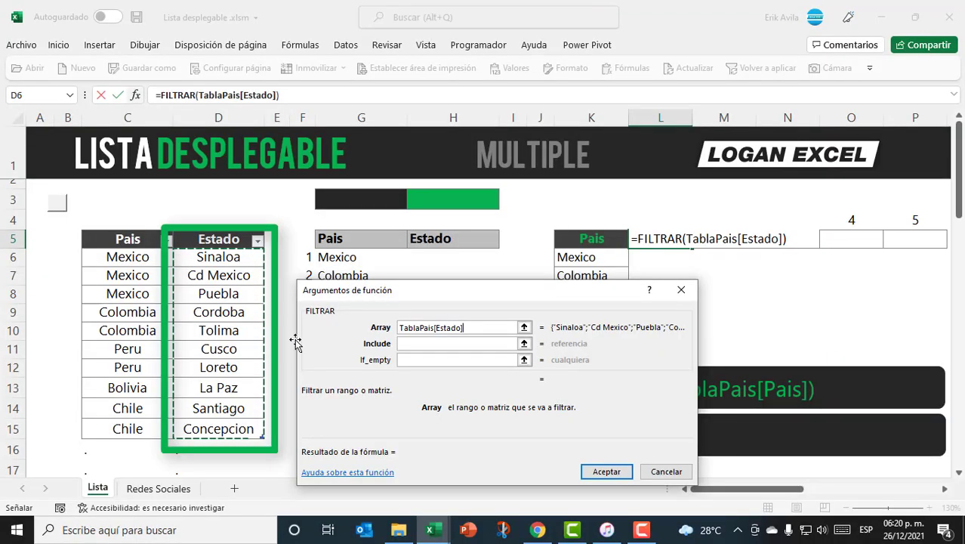
- Use Pais column C6:C15 as the filter condition, then note Meta and Arequipa in the state lists
{"action": "left_click", "coordinate": [453, 342]}
{"action": "left_click", "coordinate": [156, 259]}
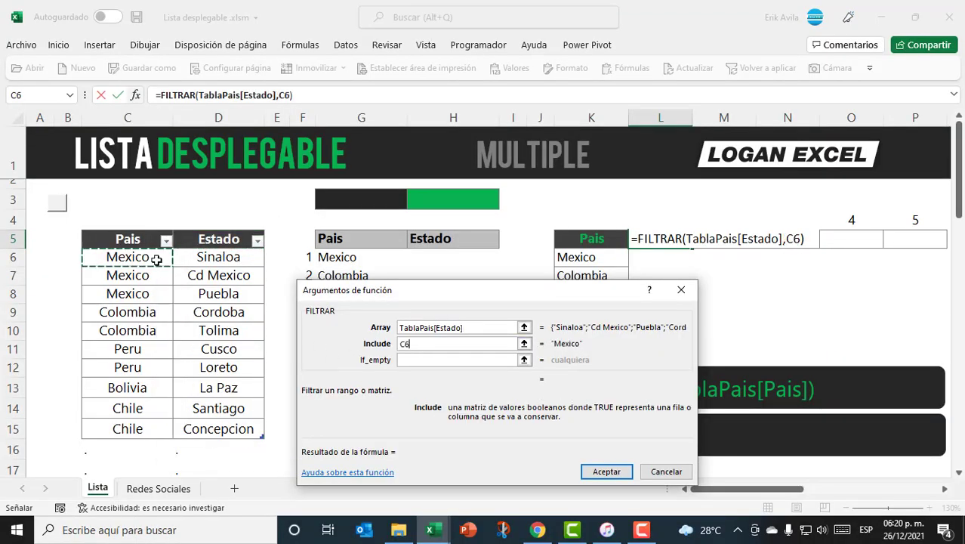
{"action": "left_click_drag", "start_coordinate": [157, 259], "coordinate": [167, 422]}
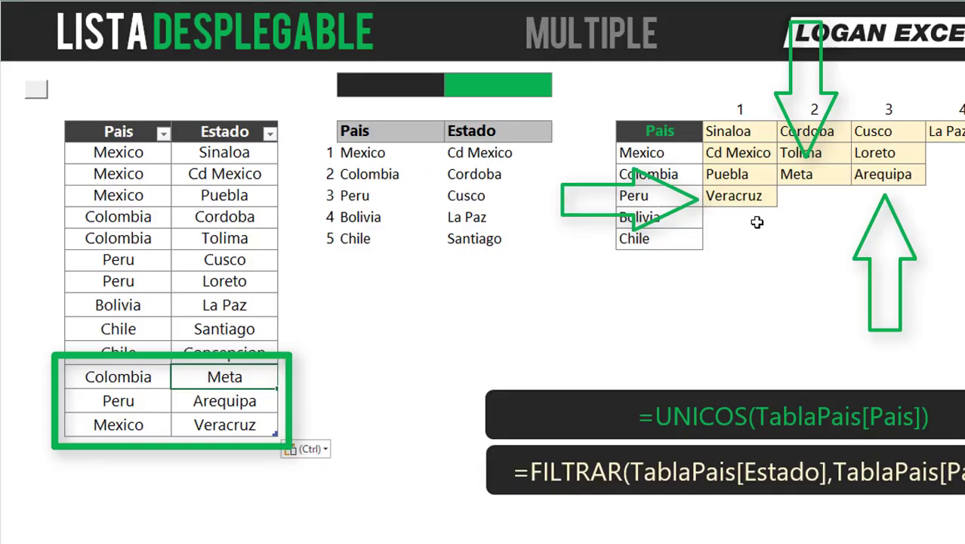
{"action": "left_click", "coordinate": [824, 178]}
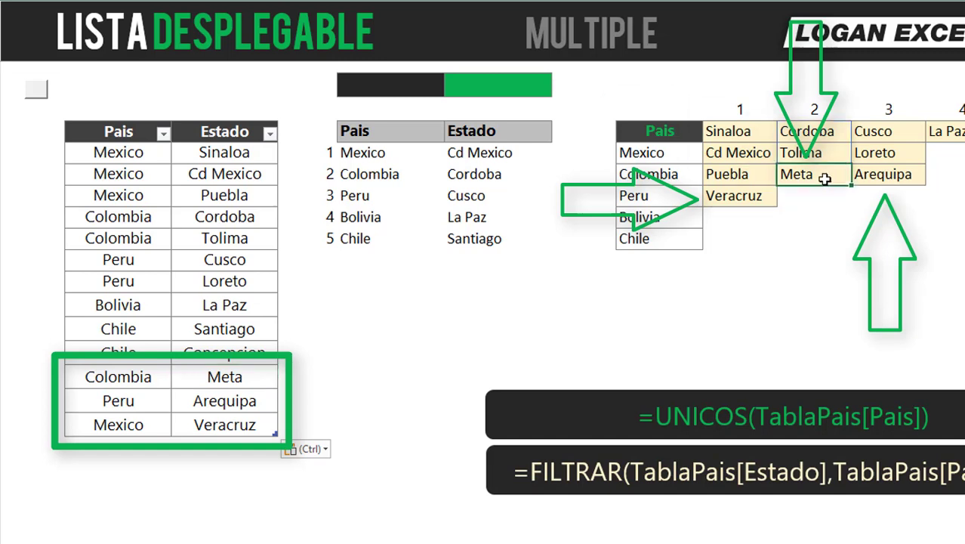
{"action": "left_click", "coordinate": [224, 408]}
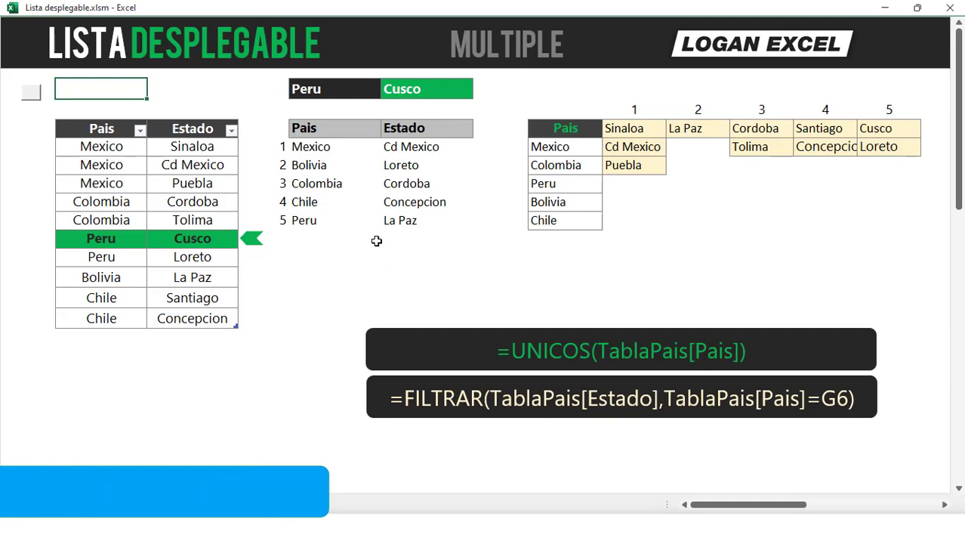
{"action": "left_click", "coordinate": [405, 238]}
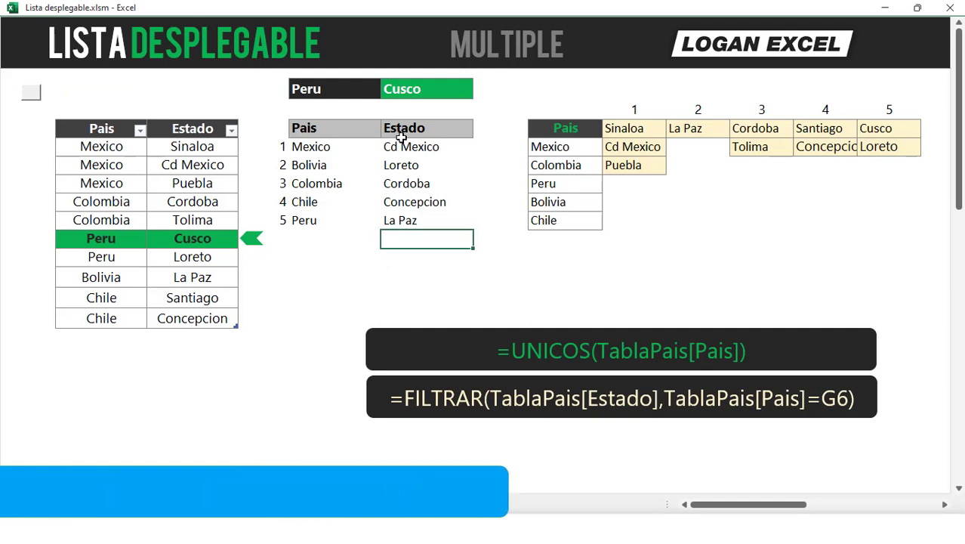
{"action": "left_click", "coordinate": [350, 87]}
{"action": "left_click", "coordinate": [142, 165]}
{"action": "left_click", "coordinate": [233, 180]}
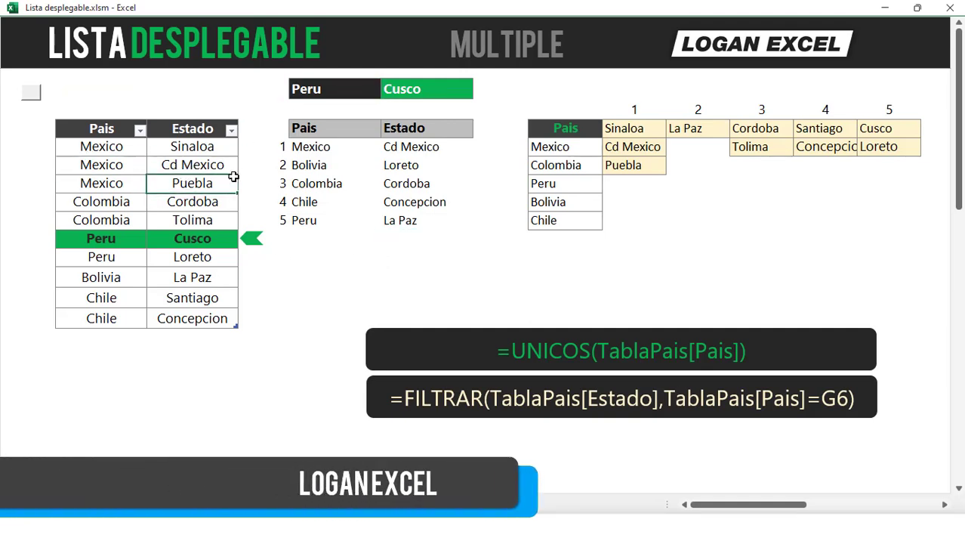
{"action": "left_click", "coordinate": [333, 166]}
{"action": "left_click", "coordinate": [340, 151]}
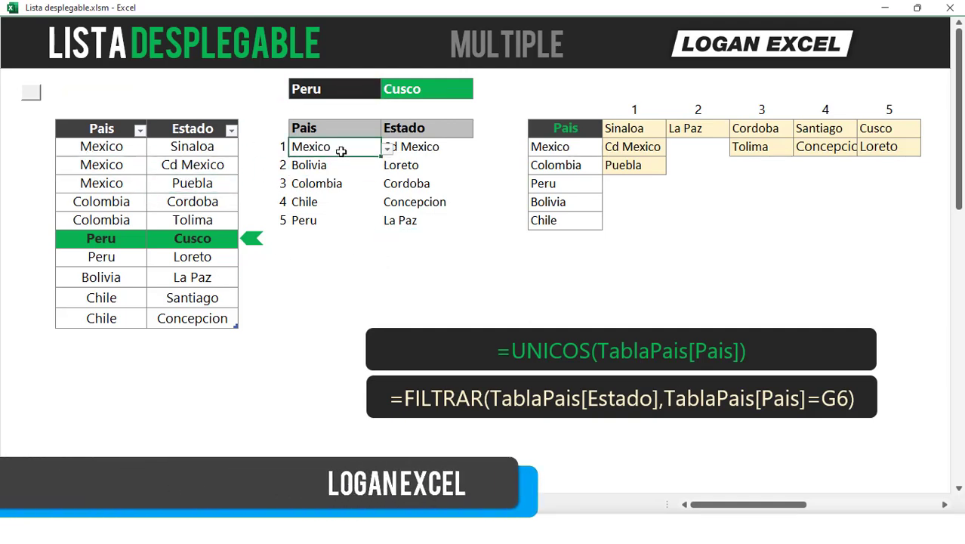
{"action": "left_click", "coordinate": [319, 184]}
{"action": "left_click", "coordinate": [332, 148]}
{"action": "left_click", "coordinate": [360, 199]}
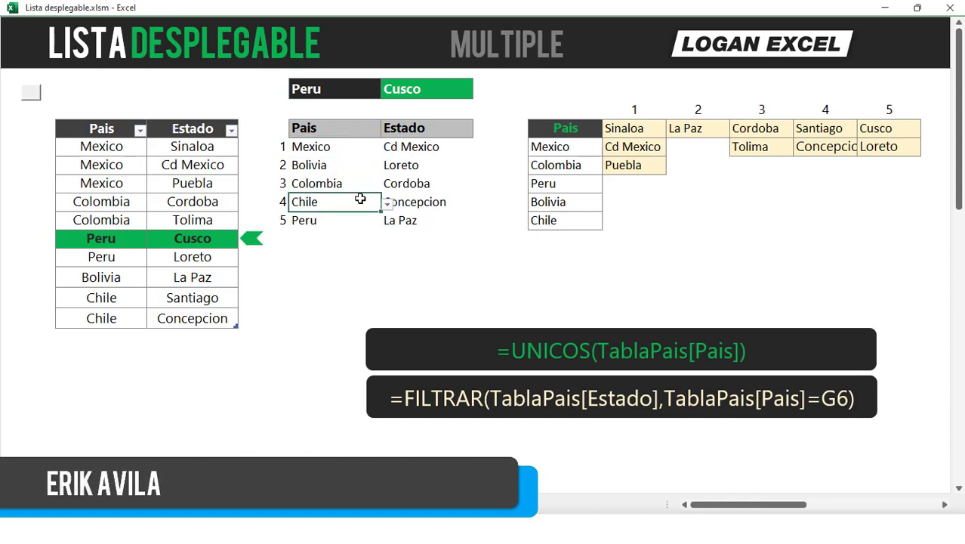
{"action": "left_click_drag", "start_coordinate": [102, 148], "coordinate": [162, 317]}
{"action": "left_click", "coordinate": [101, 146]}
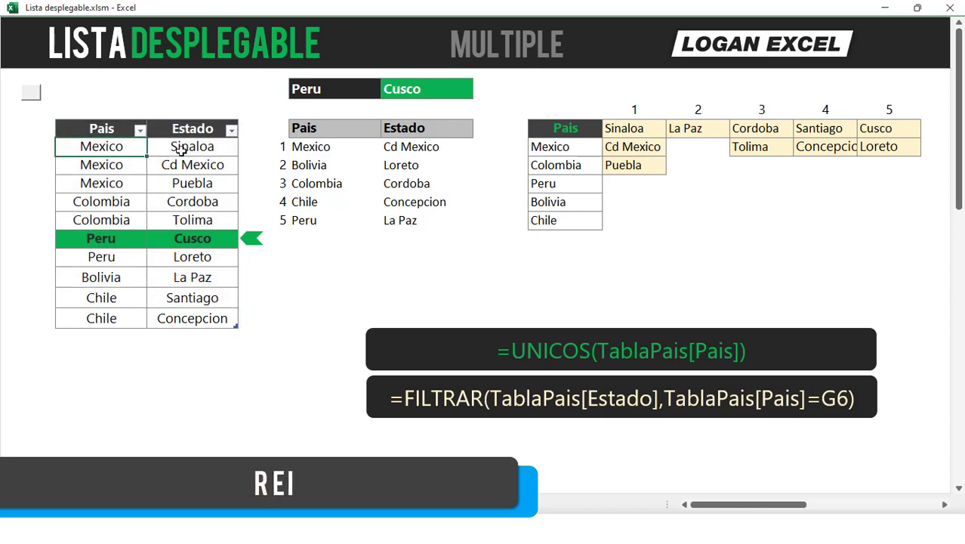
{"action": "left_click_drag", "start_coordinate": [190, 129], "coordinate": [197, 281]}
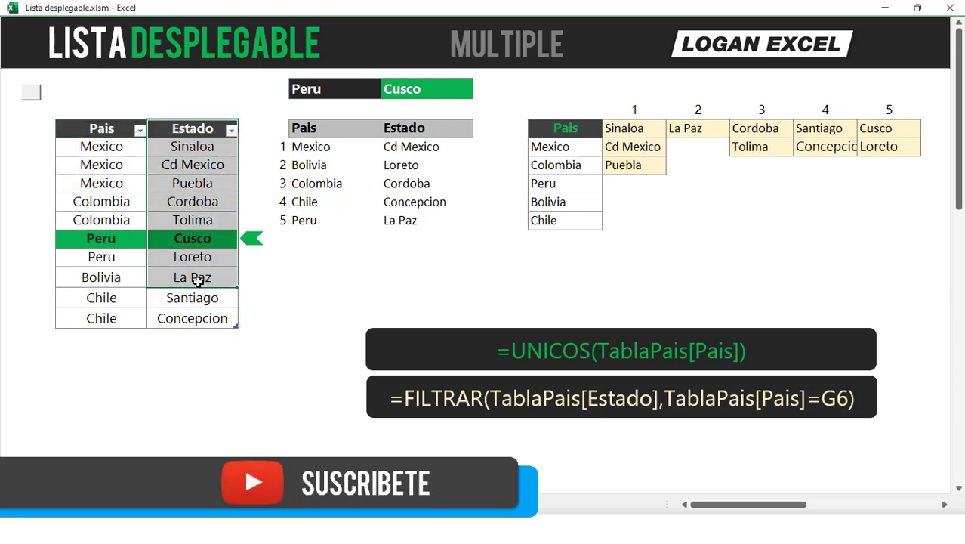
{"action": "left_click", "coordinate": [95, 181]}
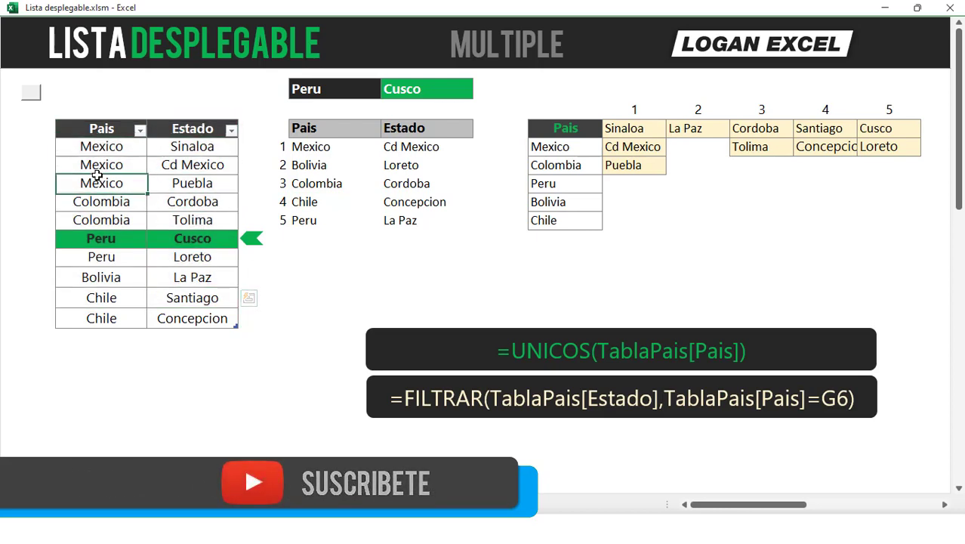
{"action": "left_click", "coordinate": [340, 95]}
{"action": "left_click", "coordinate": [387, 90]}
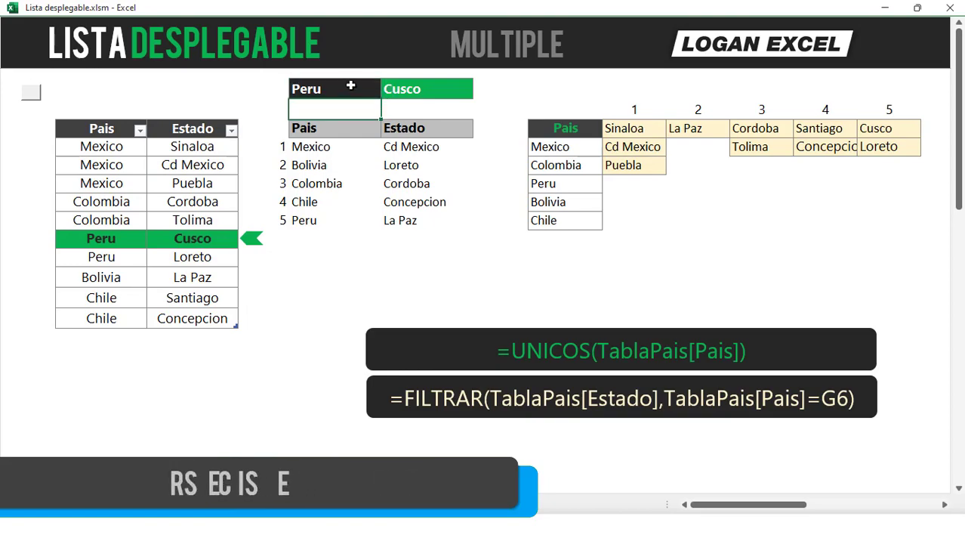
{"action": "left_click", "coordinate": [387, 90]}
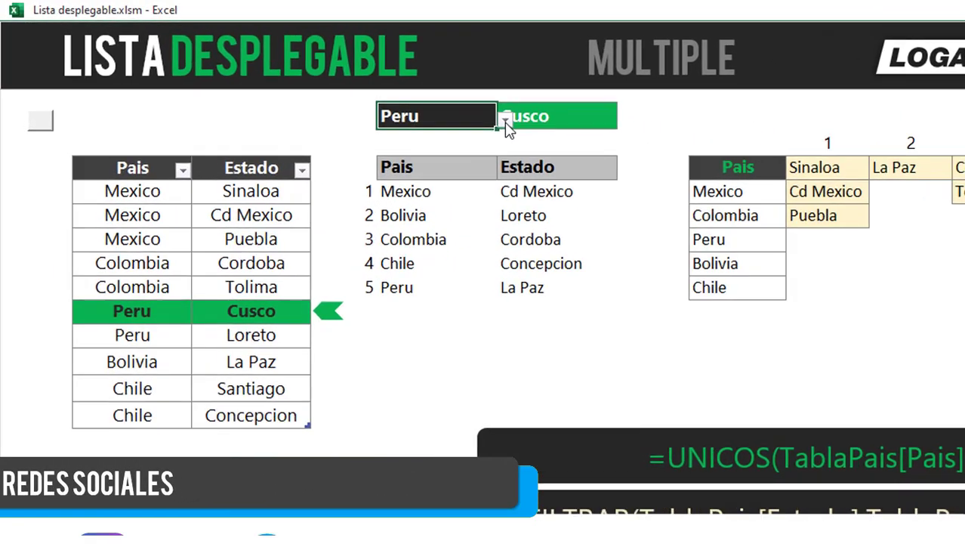
- Set the country to Mexico and view its available states
{"action": "left_click", "coordinate": [387, 90]}
{"action": "key", "text": "Up"}
{"action": "key", "text": "Up"}
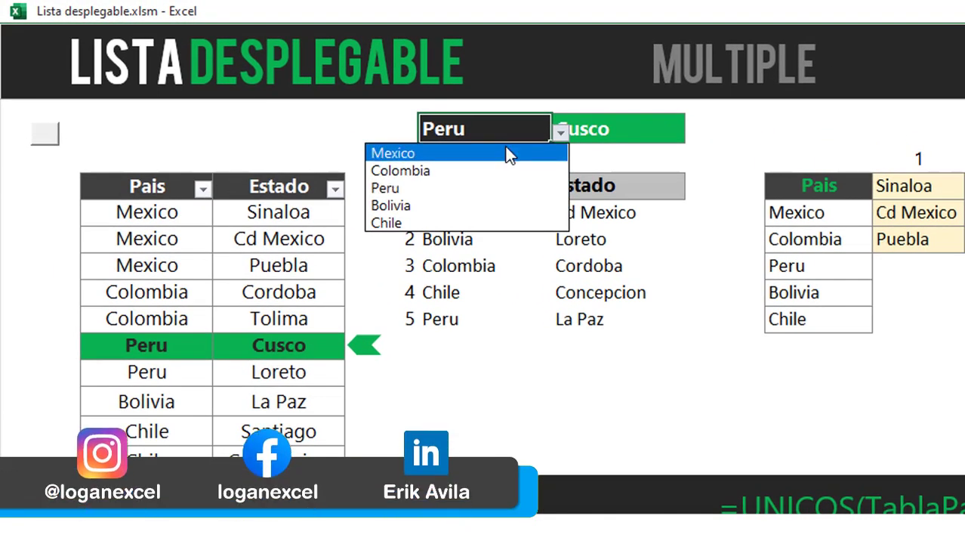
{"action": "key", "text": "Tab"}
{"action": "left_click", "coordinate": [693, 135]}
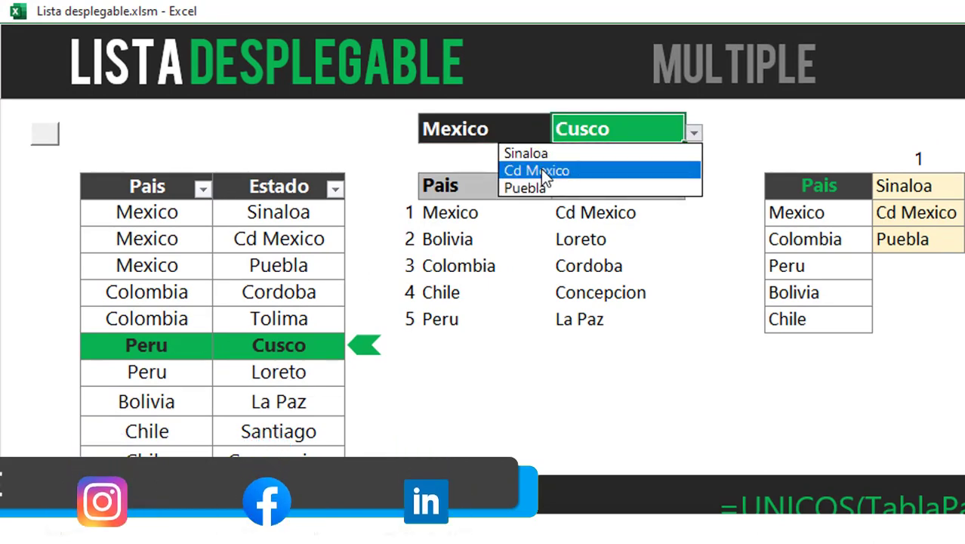
{"action": "left_click", "coordinate": [494, 127]}
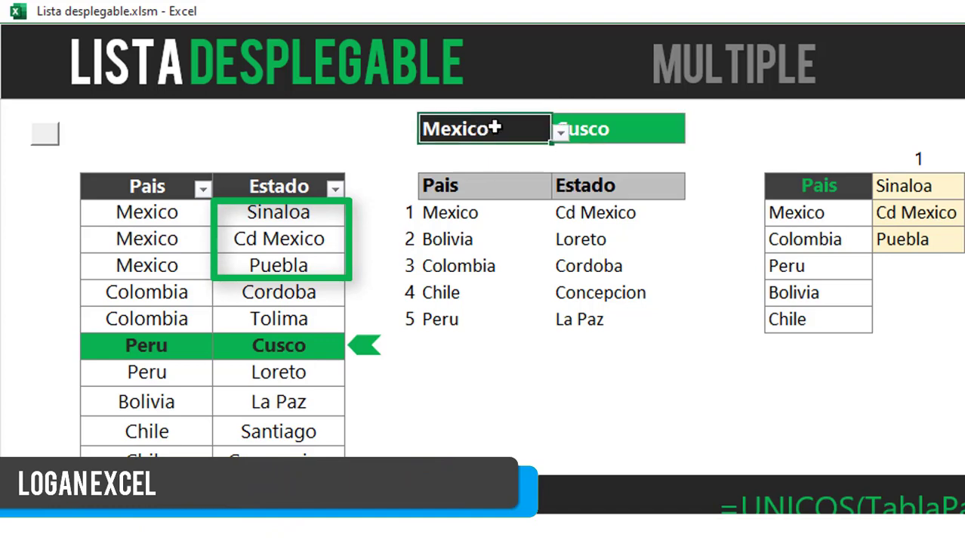
- Switch the country to Colombia and view its state list
{"action": "left_click", "coordinate": [559, 132]}
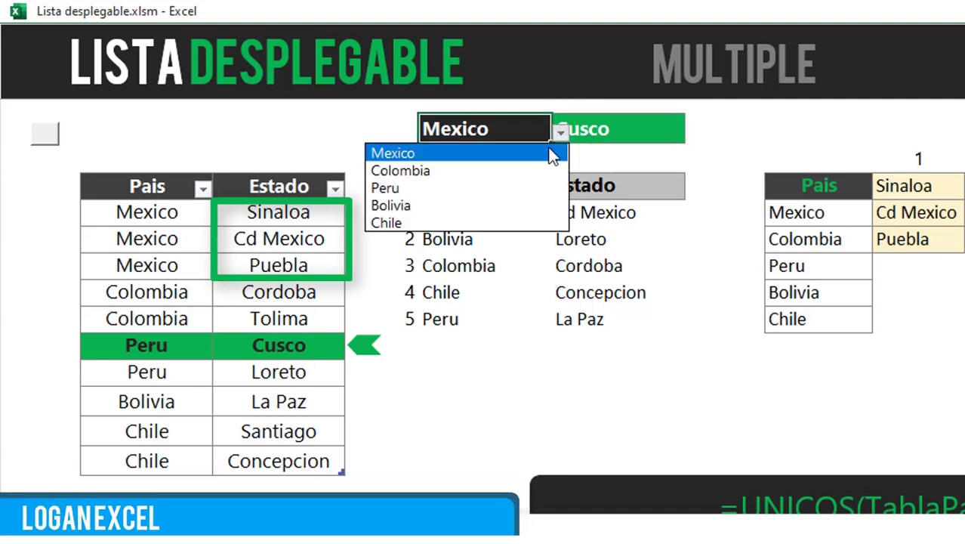
{"action": "left_click", "coordinate": [495, 171]}
{"action": "left_click", "coordinate": [604, 128]}
{"action": "left_click", "coordinate": [693, 132]}
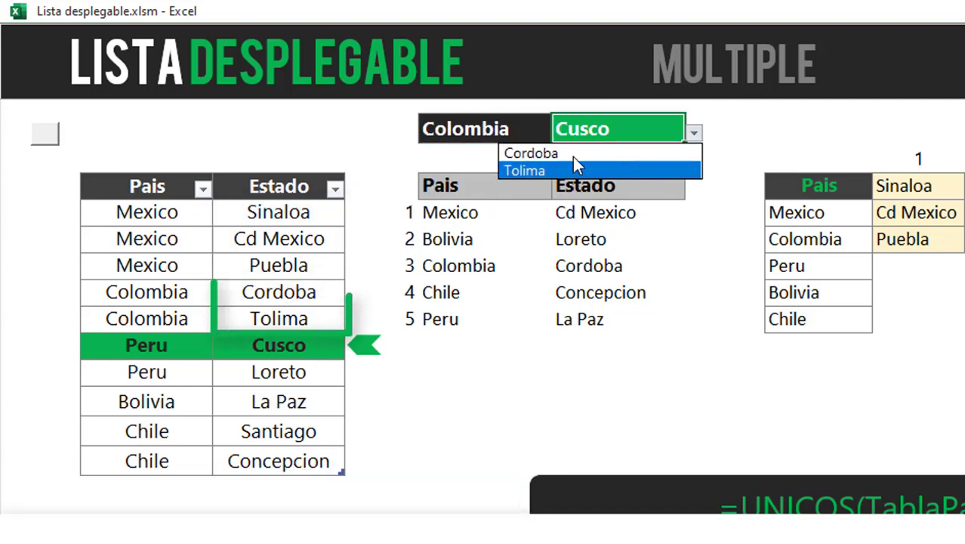
{"action": "left_click", "coordinate": [469, 129]}
- Switch the country to Peru and check its states, keeping Cusco
{"action": "left_click", "coordinate": [558, 132]}
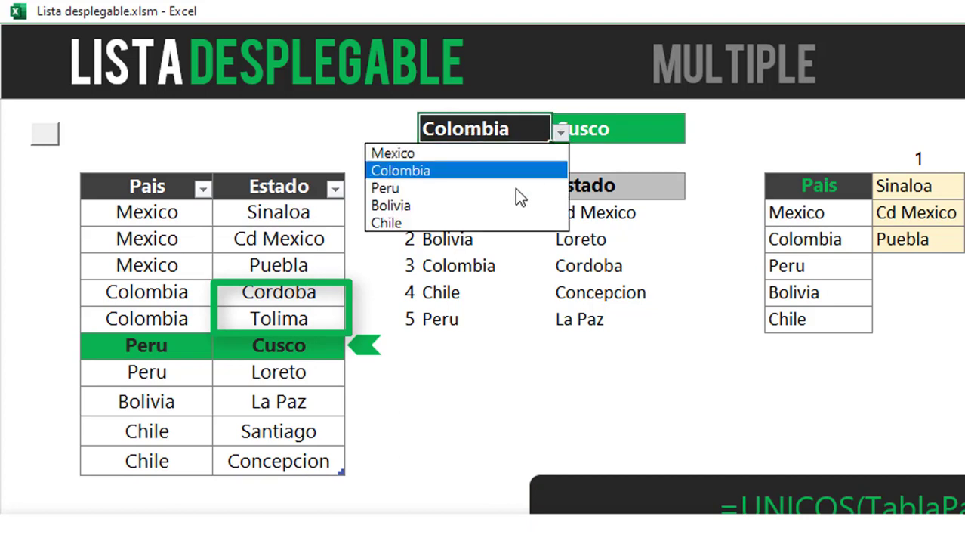
{"action": "left_click", "coordinate": [512, 189]}
{"action": "left_click", "coordinate": [693, 132]}
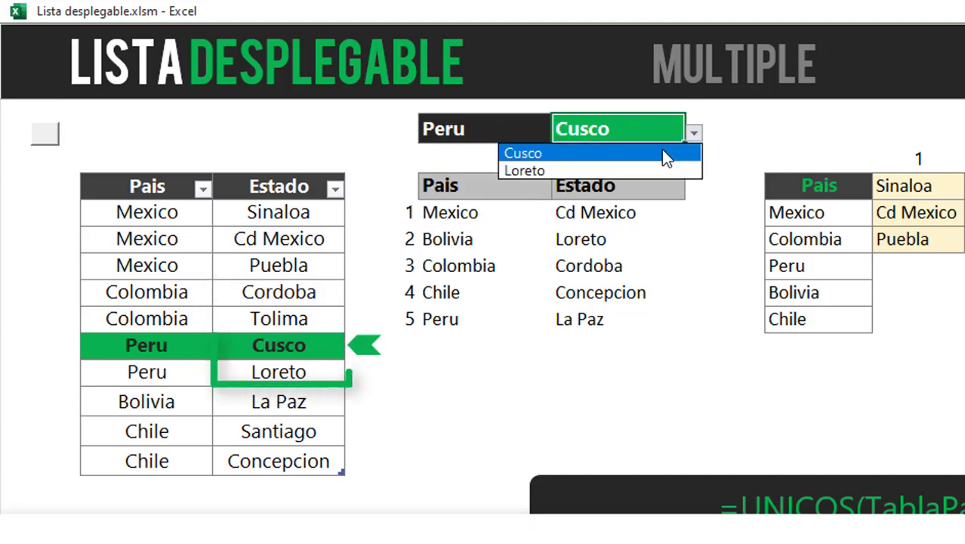
{"action": "left_click", "coordinate": [453, 208]}
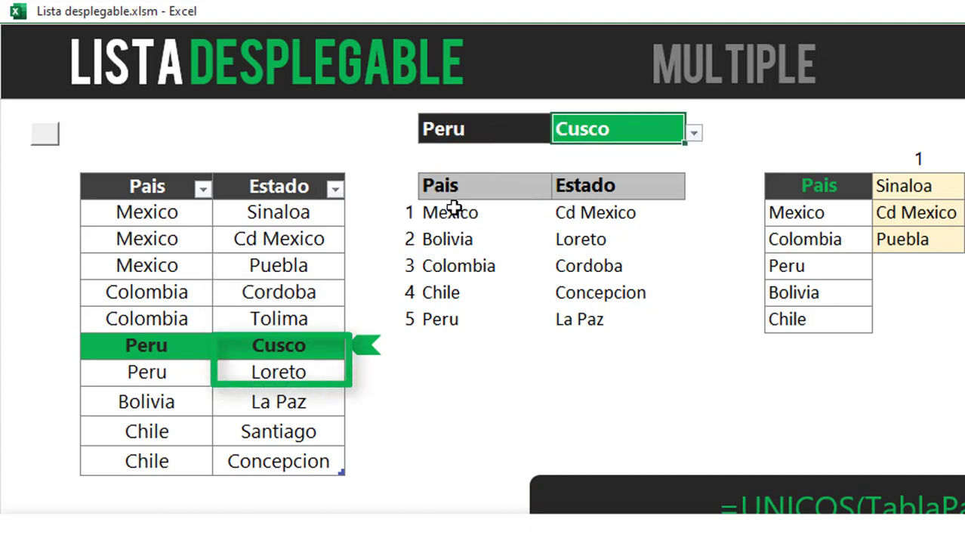
{"action": "left_click", "coordinate": [451, 133]}
{"action": "left_click", "coordinate": [474, 189]}
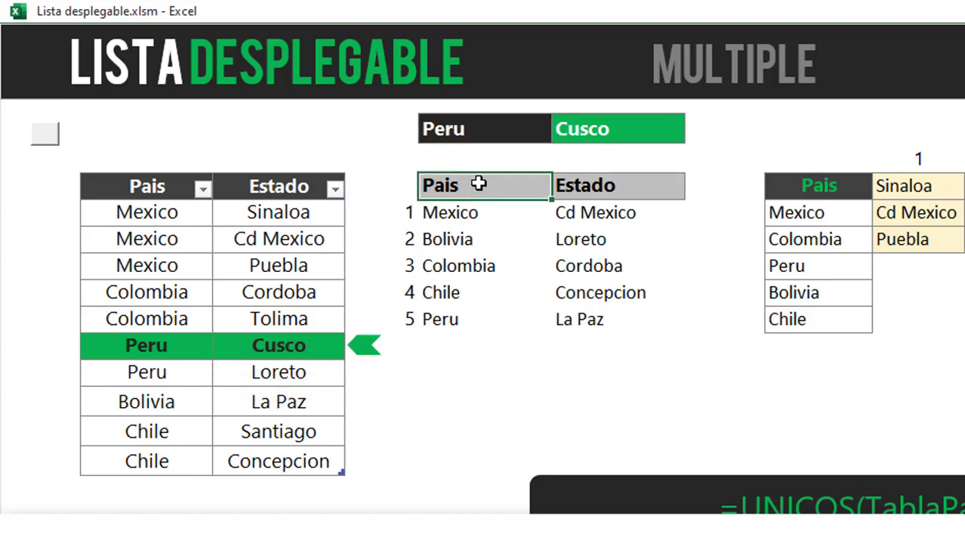
{"action": "left_click", "coordinate": [491, 131]}
- Change Peru's state to Loreto, then back to Cusco
{"action": "left_click", "coordinate": [566, 131]}
{"action": "left_click", "coordinate": [693, 133]}
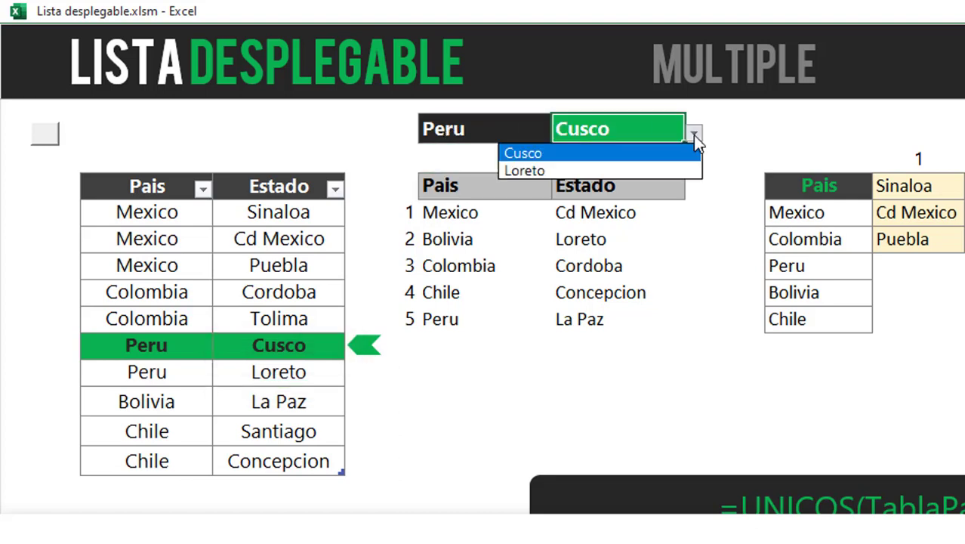
{"action": "left_click", "coordinate": [666, 171]}
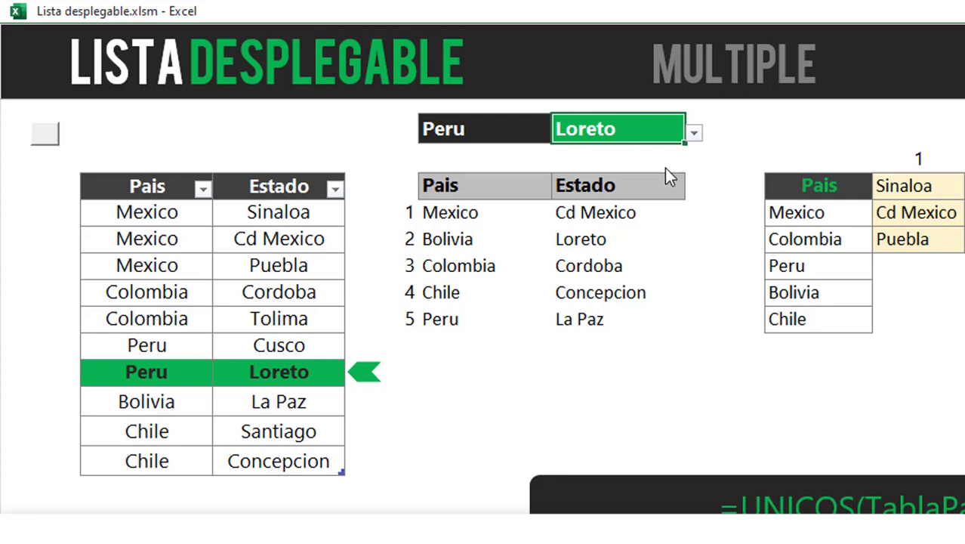
{"action": "left_click", "coordinate": [693, 134]}
{"action": "left_click", "coordinate": [573, 151]}
{"action": "left_click", "coordinate": [498, 129]}
- Set the country to Bolivia with La Paz as the state
{"action": "left_click", "coordinate": [560, 134]}
{"action": "left_click", "coordinate": [453, 205]}
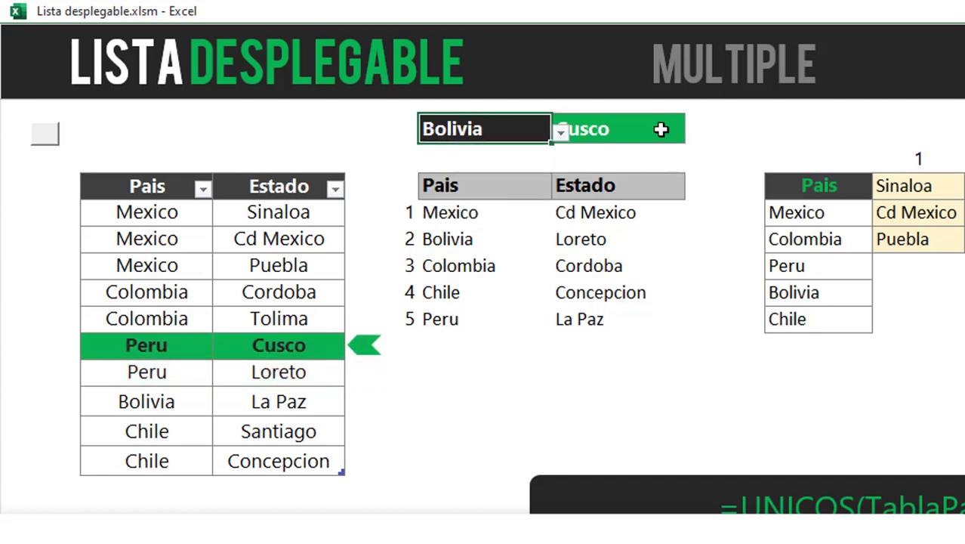
{"action": "left_click", "coordinate": [661, 129]}
{"action": "left_click", "coordinate": [691, 130]}
- Switch back to Mexico and pick Cd Mexico, Puebla, then Sinaloa as the state
{"action": "left_click", "coordinate": [646, 148]}
{"action": "left_click", "coordinate": [511, 129]}
{"action": "left_click", "coordinate": [560, 134]}
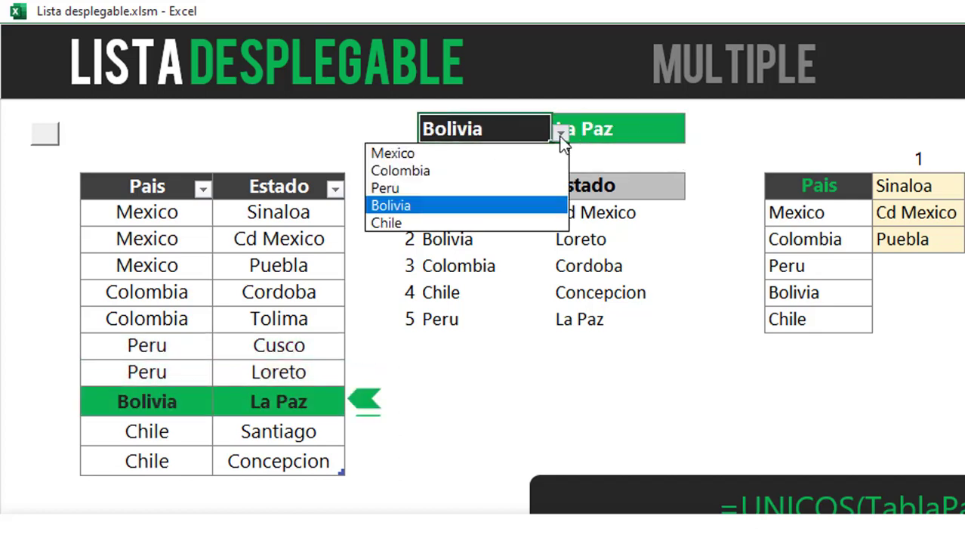
{"action": "left_click", "coordinate": [535, 152]}
{"action": "left_click", "coordinate": [672, 132]}
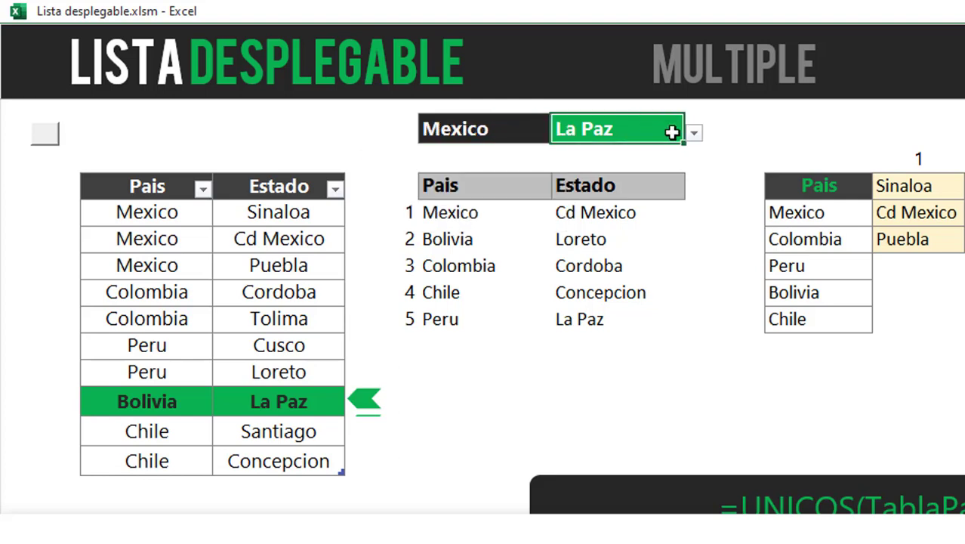
{"action": "left_click", "coordinate": [693, 133]}
{"action": "left_click", "coordinate": [664, 170]}
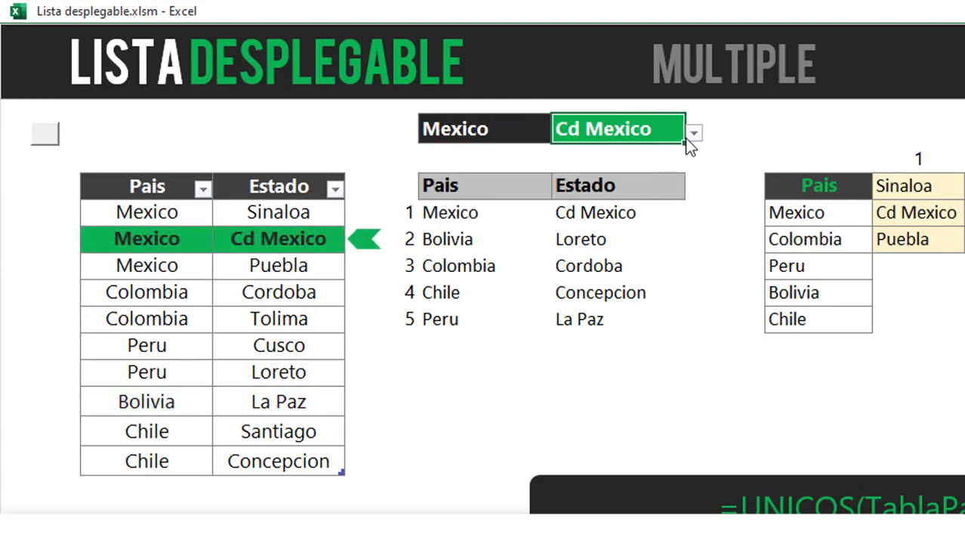
{"action": "left_click", "coordinate": [692, 134]}
{"action": "left_click", "coordinate": [671, 188]}
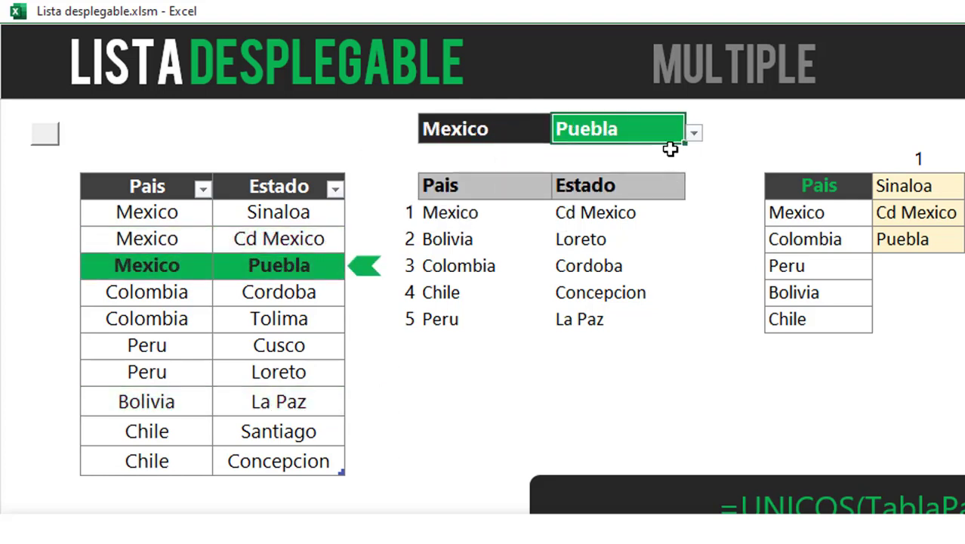
{"action": "left_click", "coordinate": [693, 133]}
{"action": "left_click", "coordinate": [653, 155]}
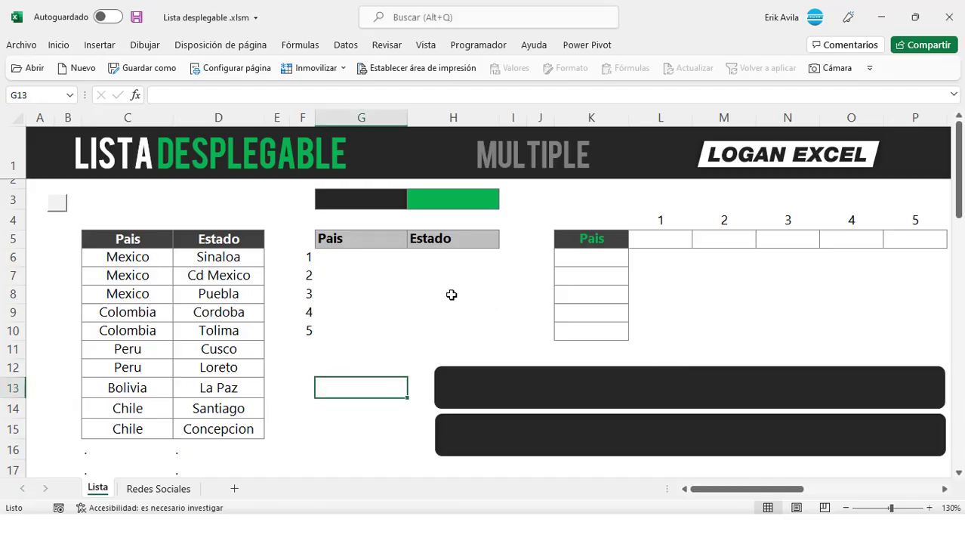
{"action": "left_click", "coordinate": [361, 256]}
{"action": "left_click", "coordinate": [143, 256]}
{"action": "left_click", "coordinate": [147, 240]}
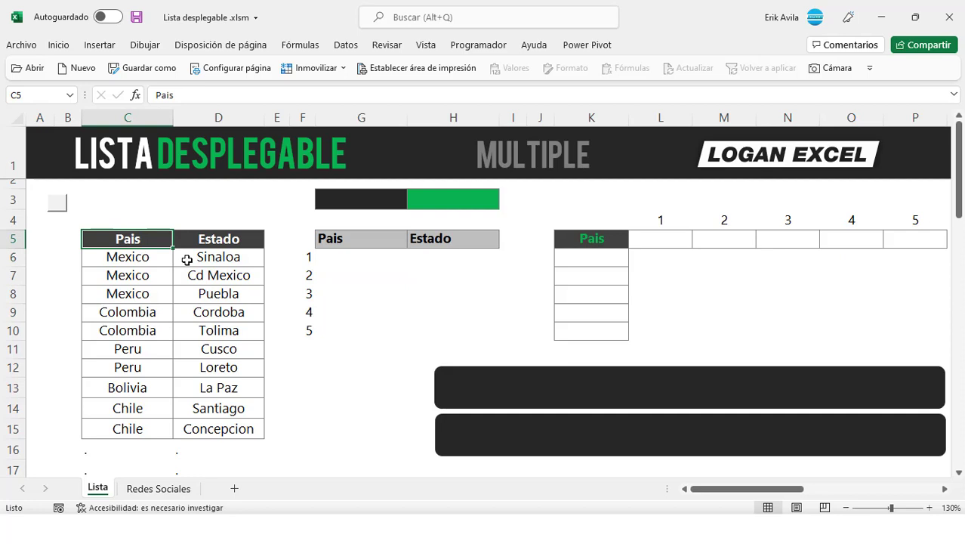
{"action": "left_click", "coordinate": [182, 306]}
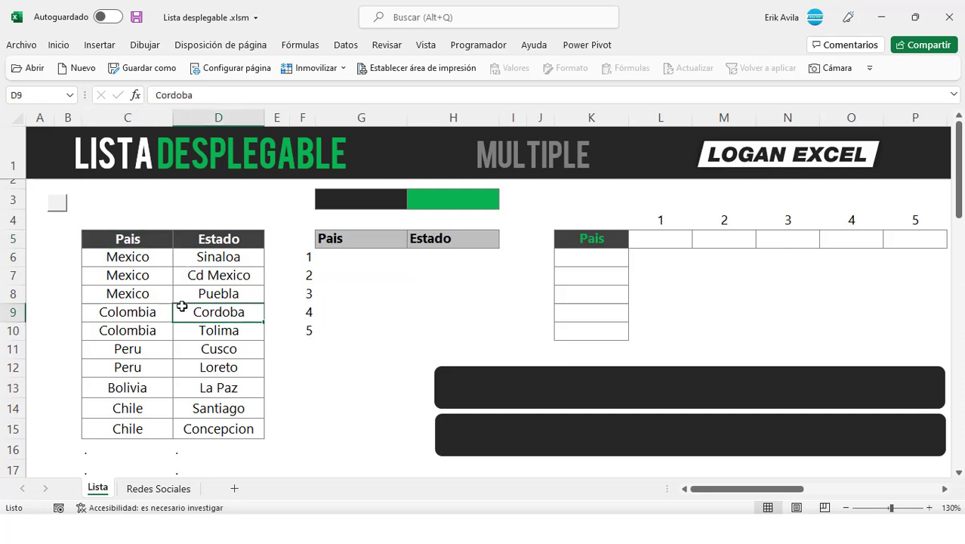
{"action": "left_click", "coordinate": [153, 256]}
{"action": "left_click", "coordinate": [217, 275]}
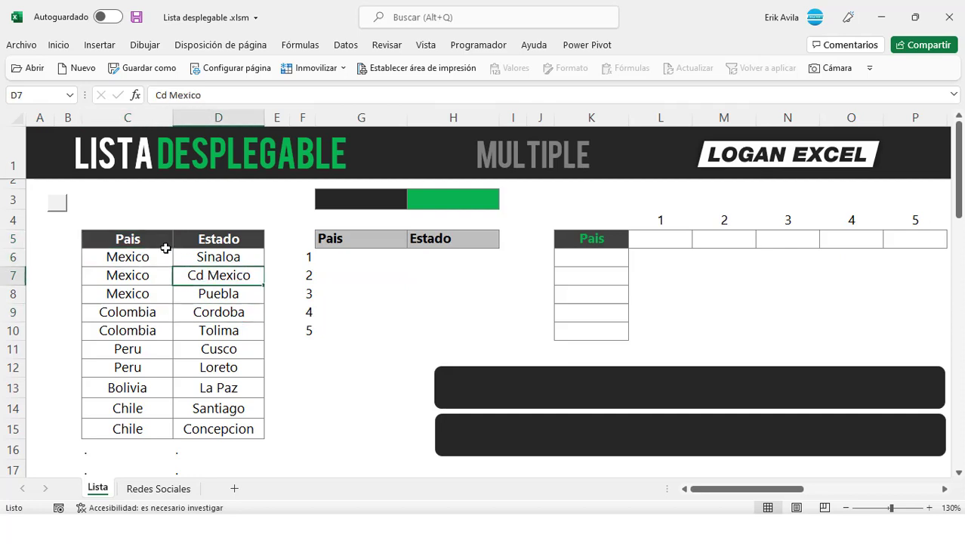
{"action": "left_click_drag", "start_coordinate": [162, 242], "coordinate": [168, 426]}
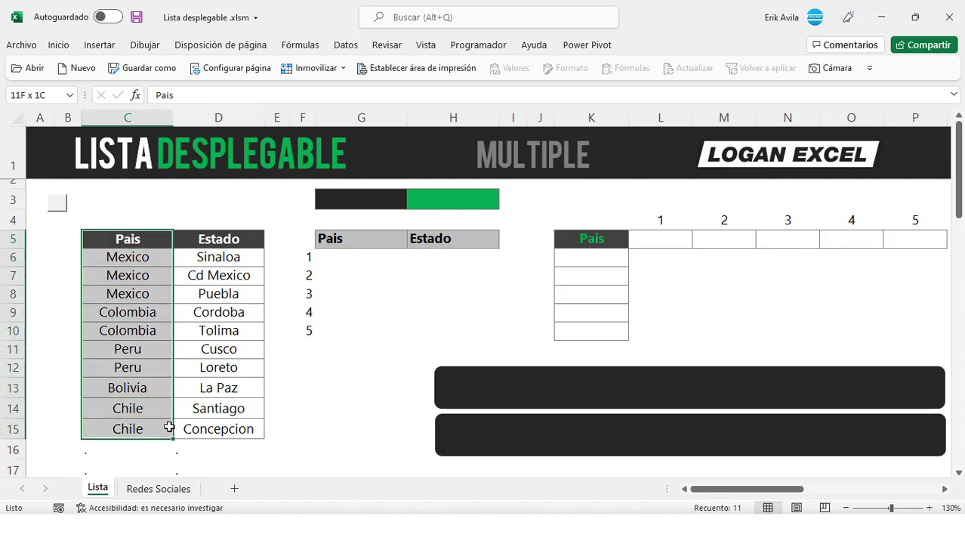
{"action": "left_click", "coordinate": [231, 238]}
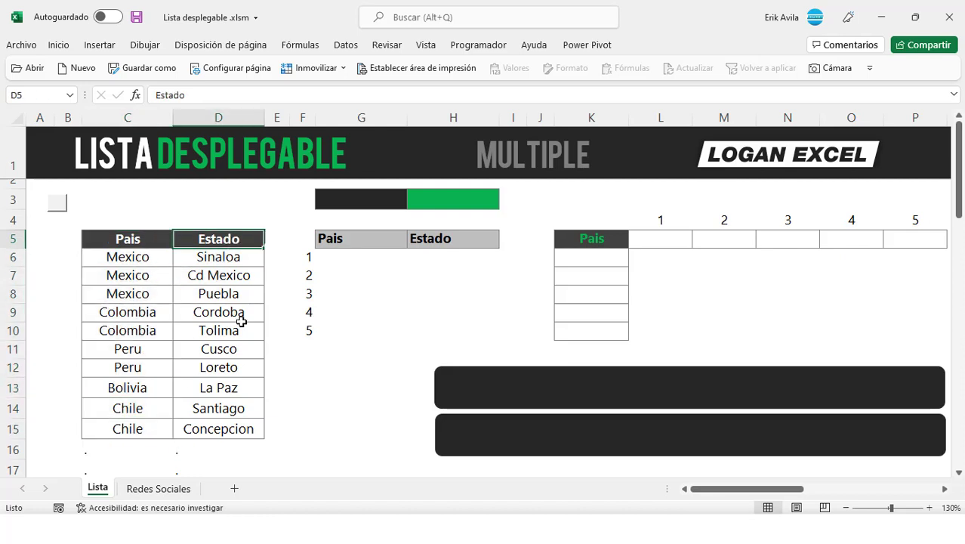
{"action": "left_click", "coordinate": [370, 278]}
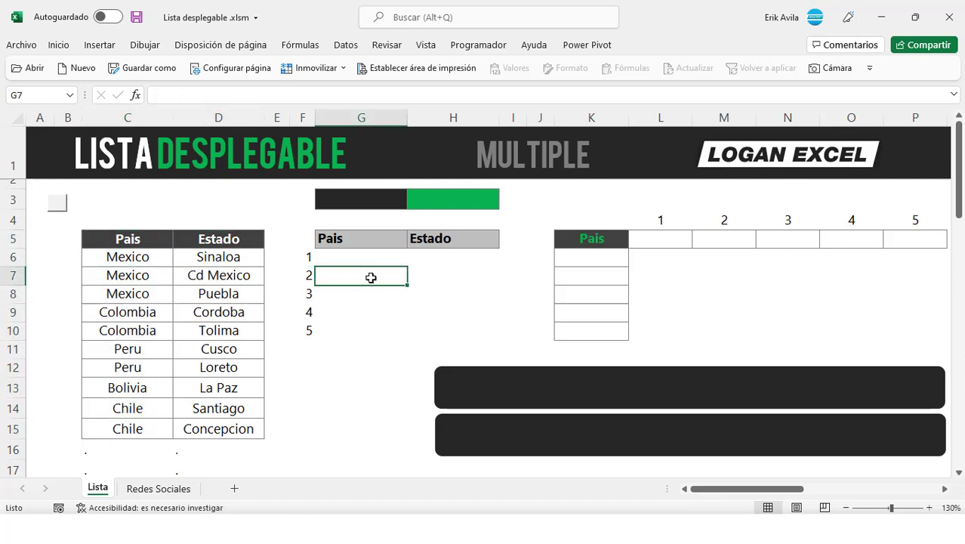
- Convert the Pais/Estado list C5:D15 into a table with headers
{"action": "left_click", "coordinate": [161, 249]}
{"action": "left_click_drag", "start_coordinate": [160, 240], "coordinate": [236, 431]}
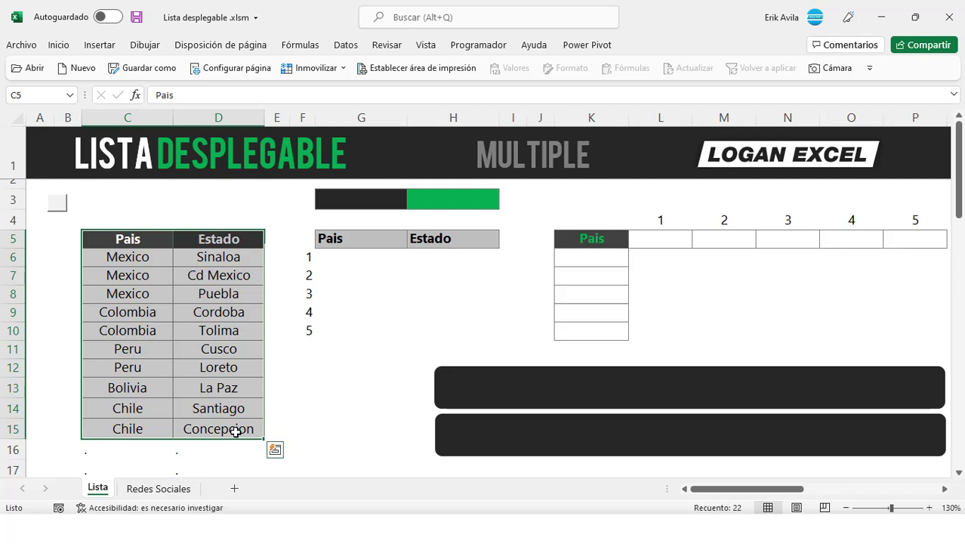
{"action": "key", "text": "ctrl+t"}
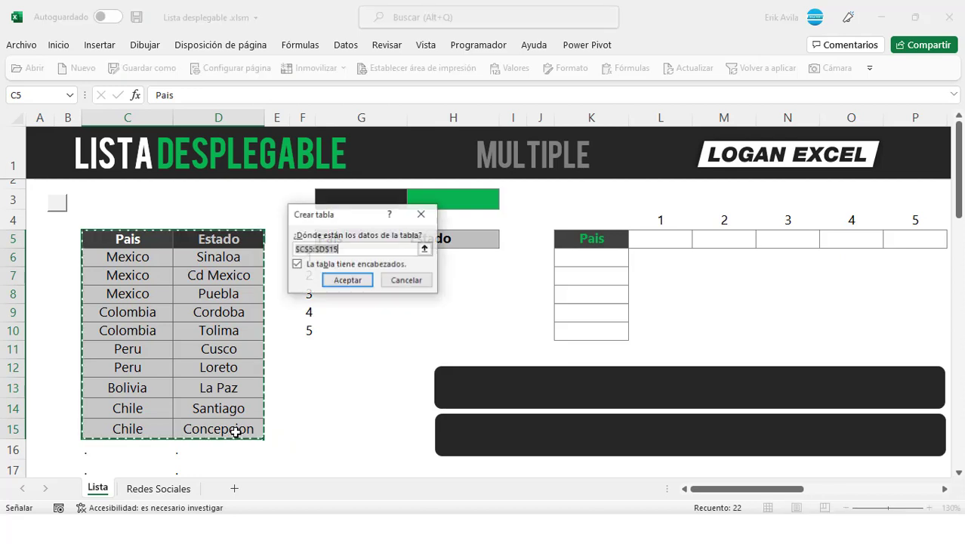
{"action": "left_click", "coordinate": [354, 281]}
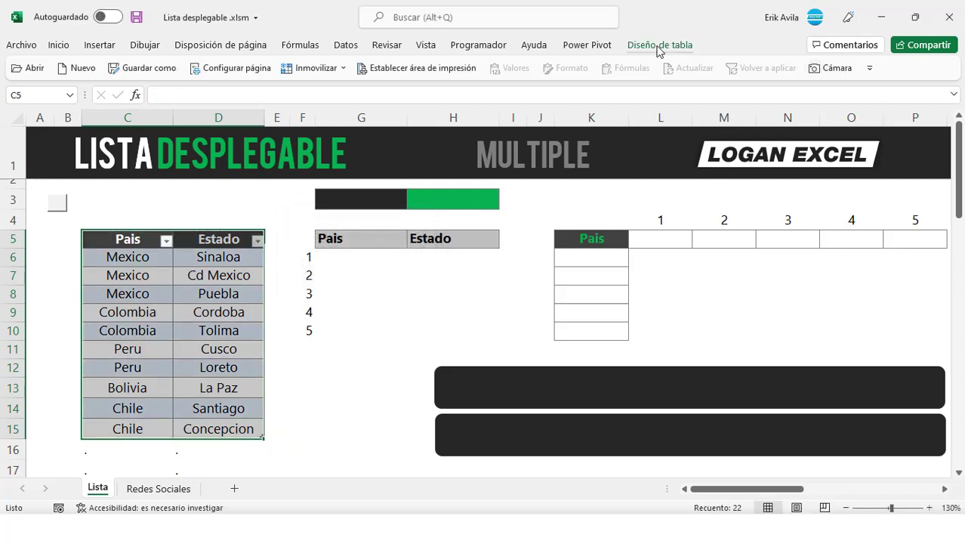
- Name the table TablaPais and apply a plain, unshaded table style
{"action": "left_click", "coordinate": [660, 45]}
{"action": "left_click", "coordinate": [93, 84]}
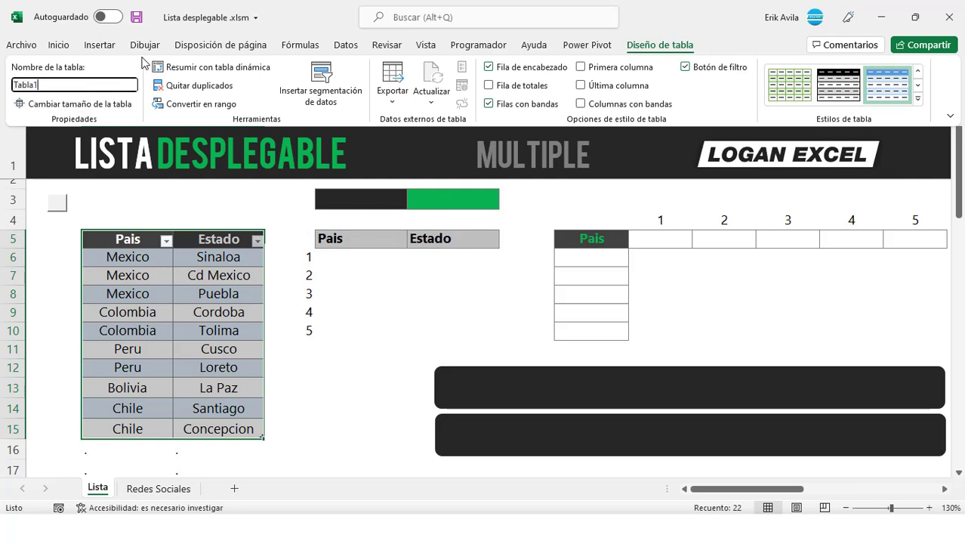
{"action": "type", "text": "Pais"}
{"action": "left_click", "coordinate": [917, 99]}
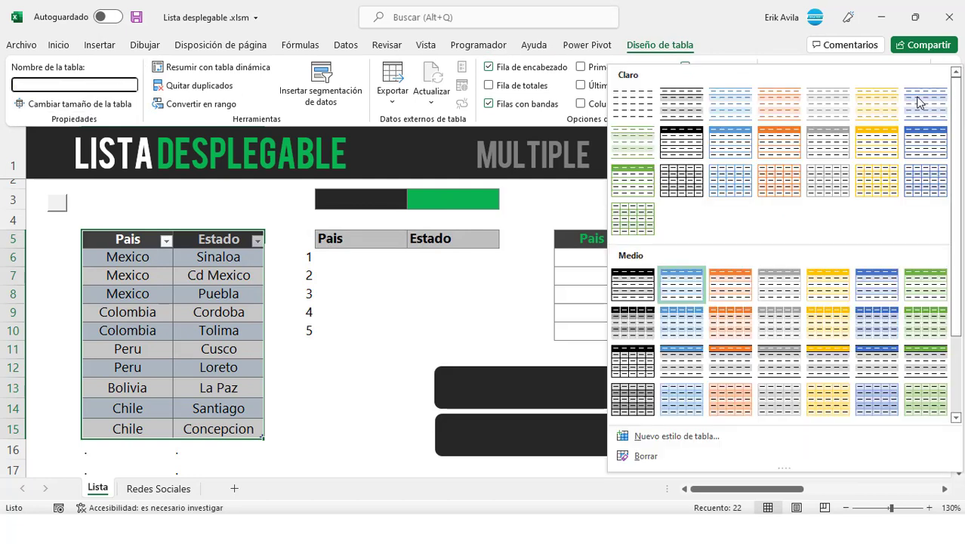
{"action": "left_click", "coordinate": [651, 108]}
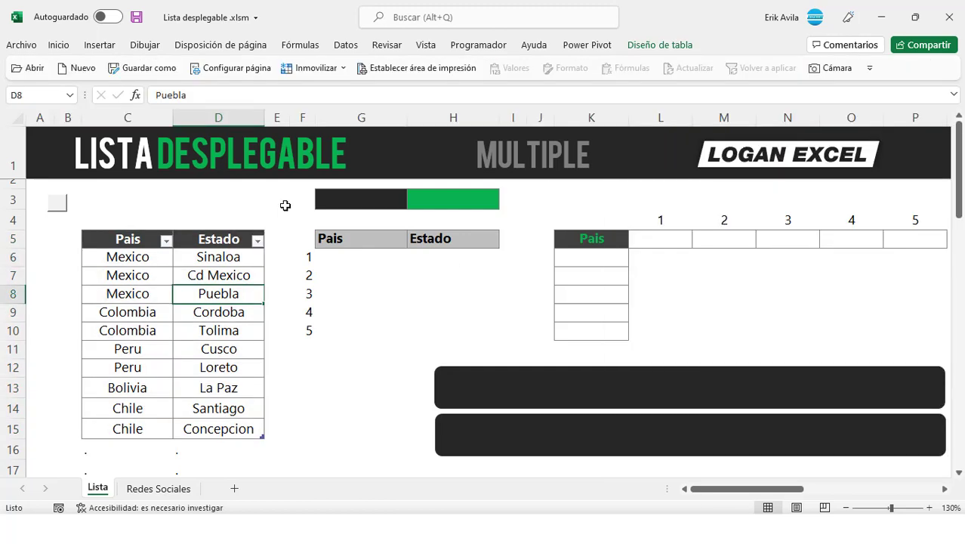
{"action": "left_click", "coordinate": [396, 262]}
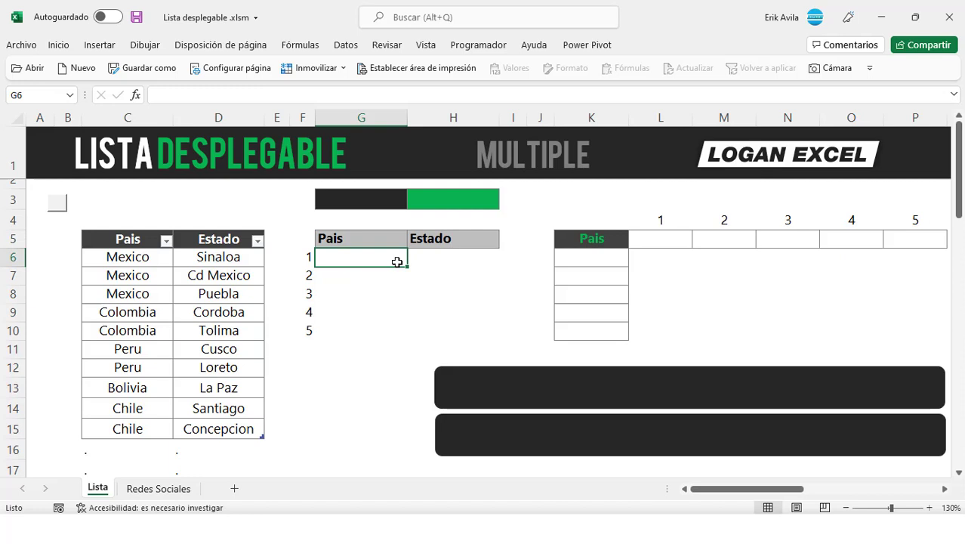
- Enter =UNICOS(TablaPais[Pais]) in K6 so the unique countries spill down
{"action": "left_click", "coordinate": [575, 256]}
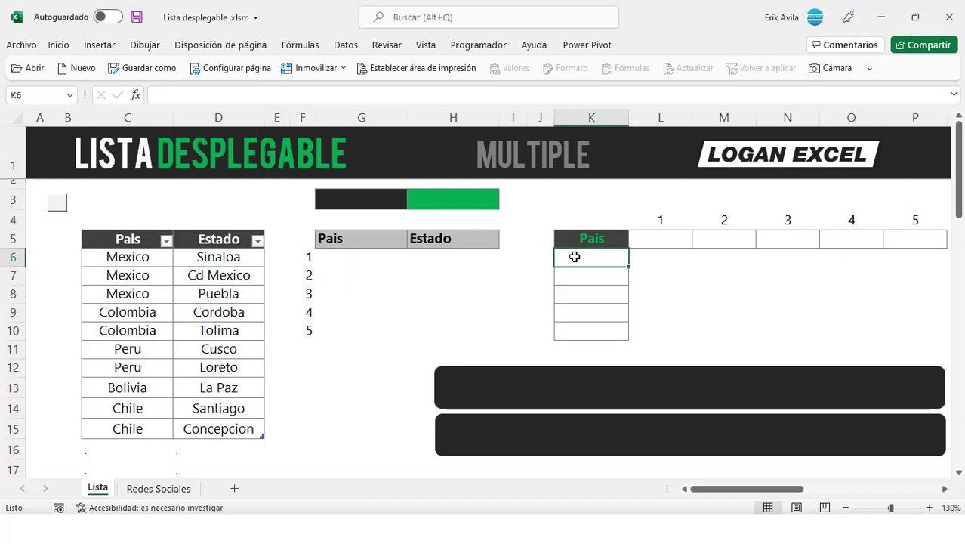
{"action": "type", "text": "=uni"}
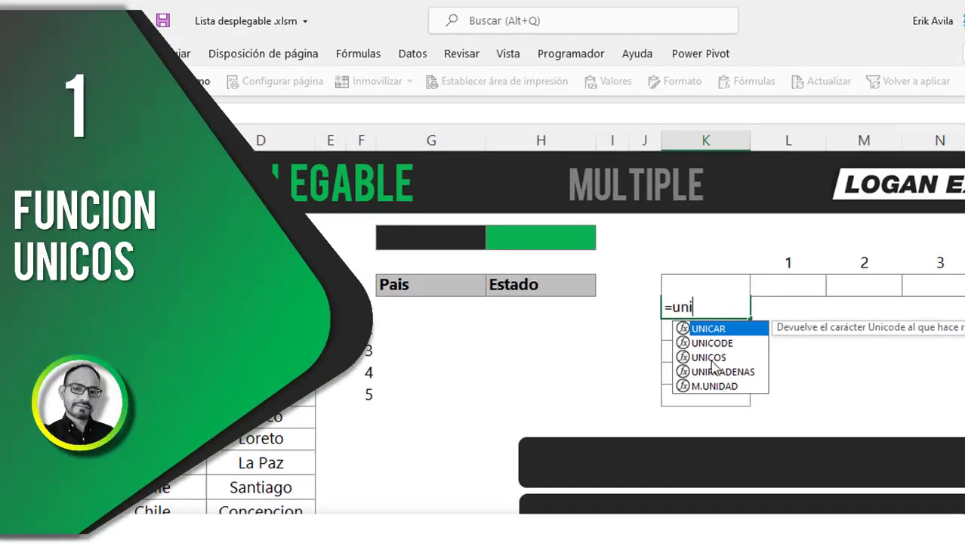
{"action": "double_click", "coordinate": [710, 359]}
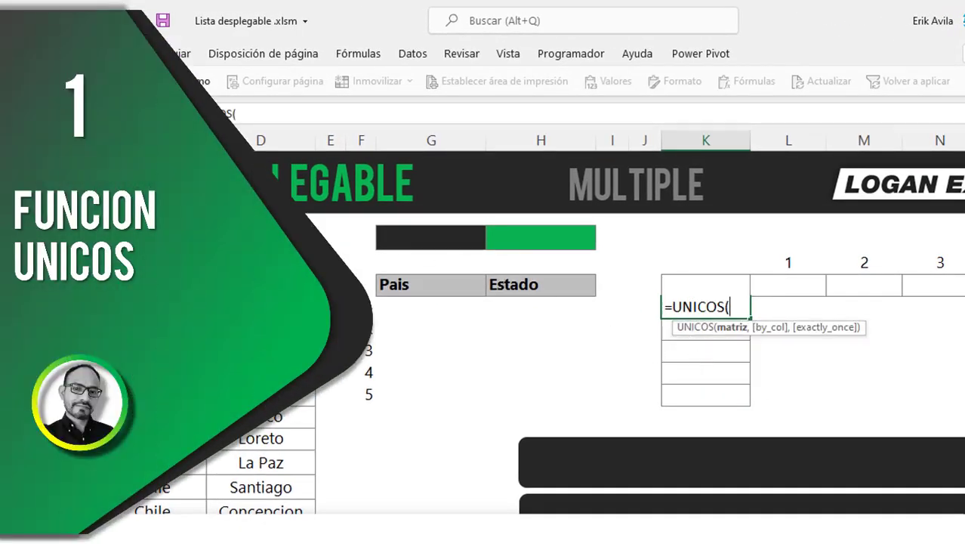
{"action": "left_click", "coordinate": [161, 113]}
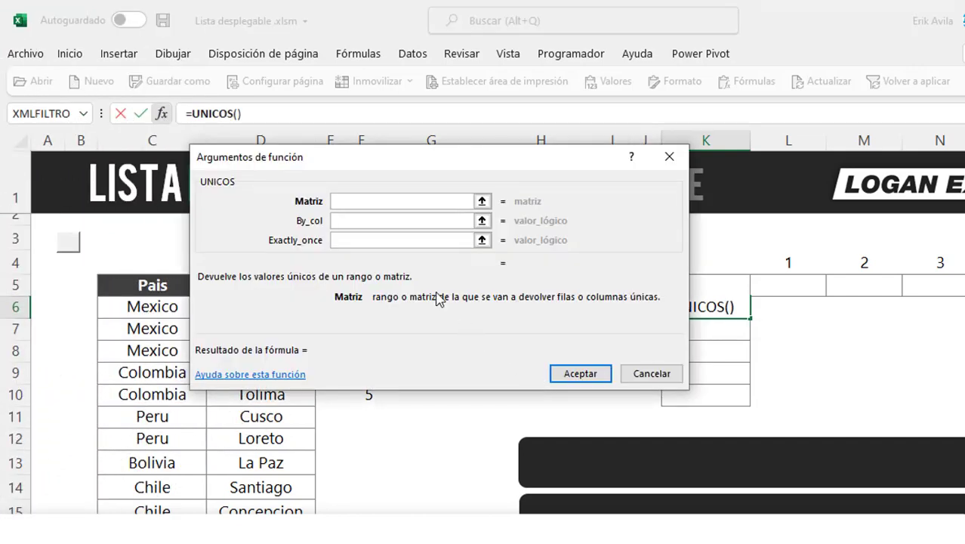
{"action": "left_click_drag", "start_coordinate": [463, 174], "coordinate": [592, 351]}
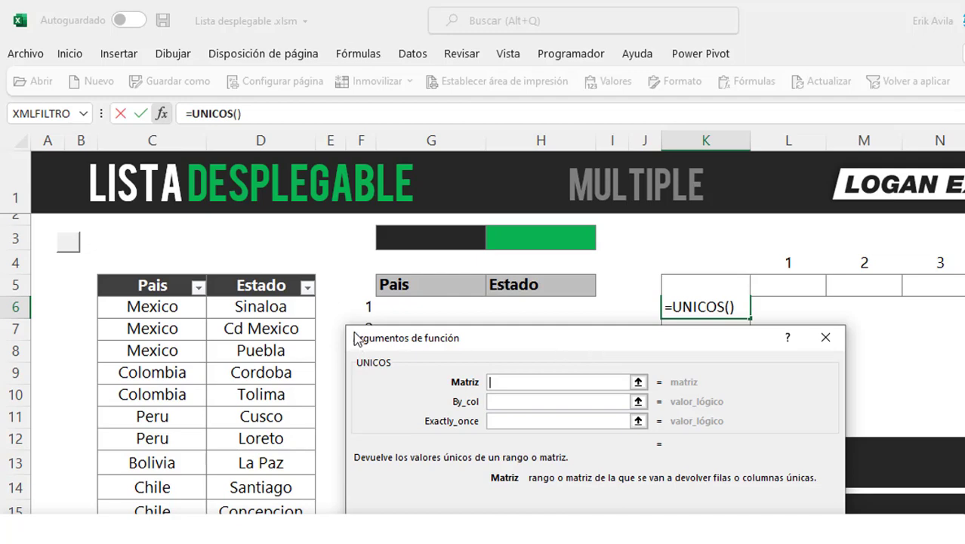
{"action": "left_click_drag", "start_coordinate": [189, 306], "coordinate": [197, 466]}
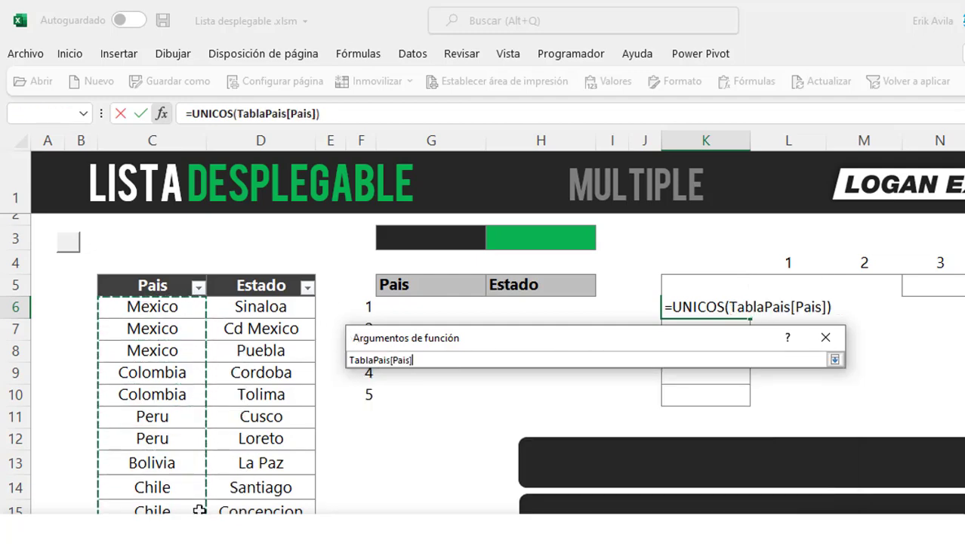
{"action": "left_click_drag", "start_coordinate": [197, 466], "coordinate": [198, 506]}
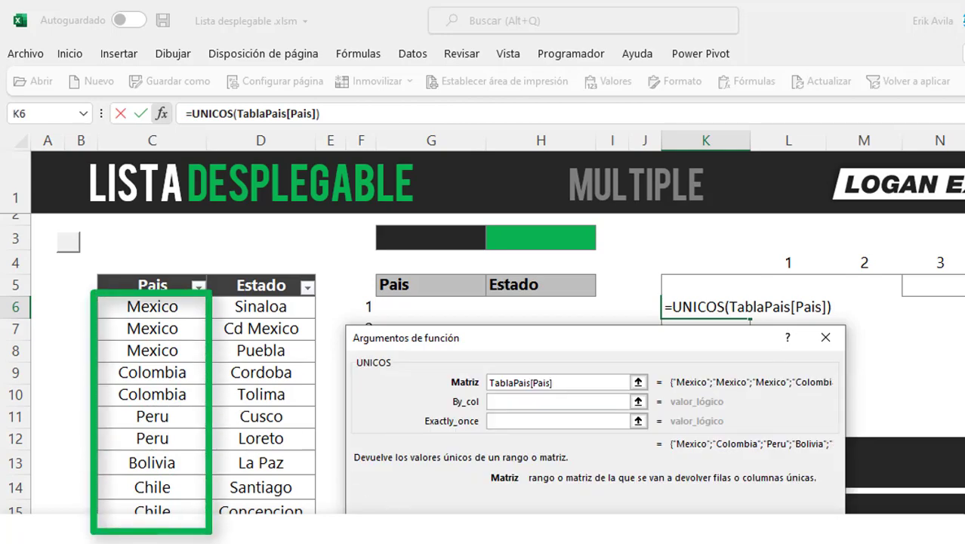
{"action": "key", "text": "Return"}
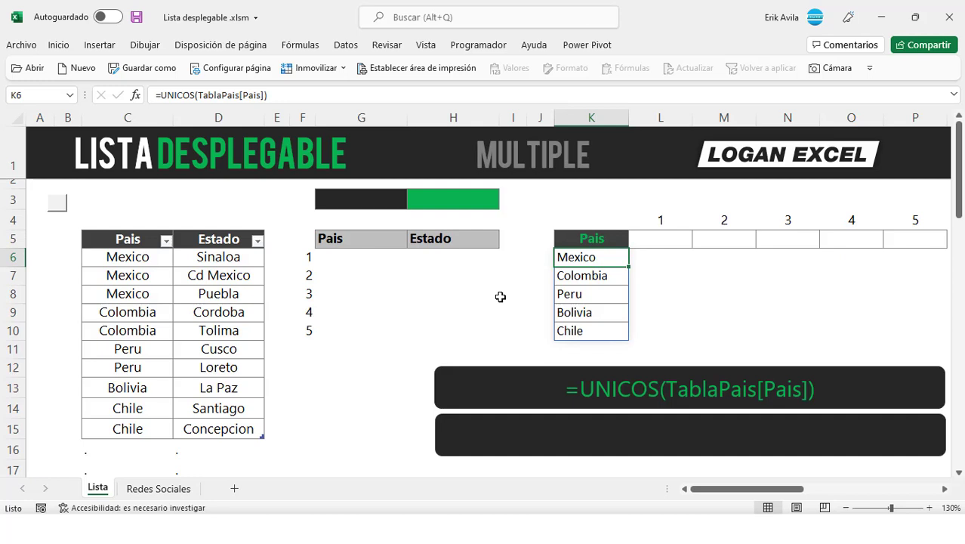
- Check the K6 formula result, then select G6 under Pais
{"action": "left_click", "coordinate": [146, 330]}
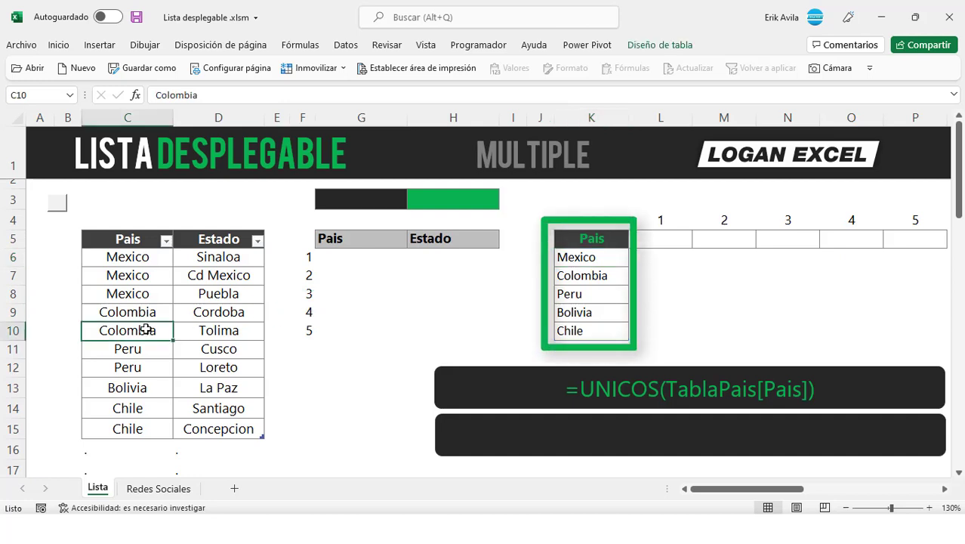
{"action": "left_click", "coordinate": [571, 257]}
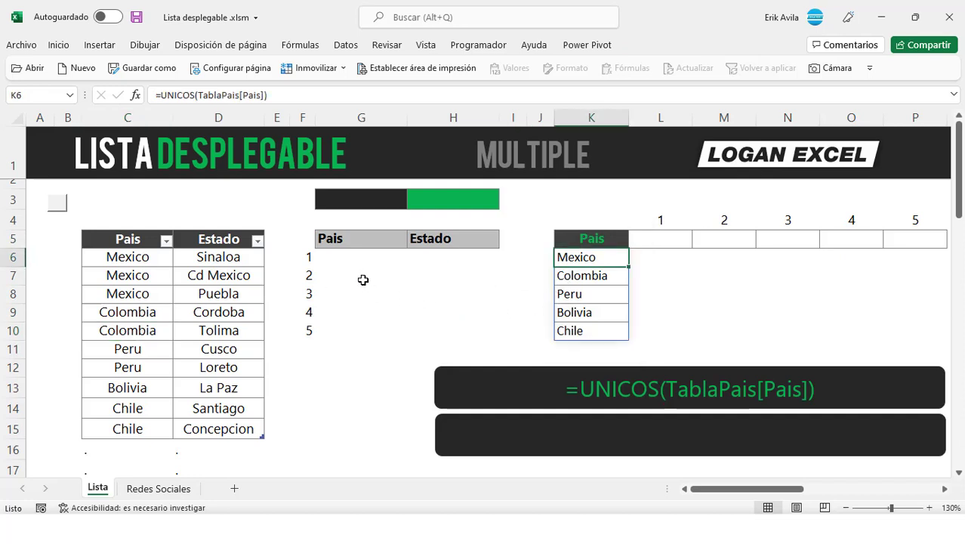
{"action": "left_click", "coordinate": [332, 258]}
{"action": "left_click_drag", "start_coordinate": [304, 261], "coordinate": [311, 327]}
{"action": "left_click", "coordinate": [368, 261]}
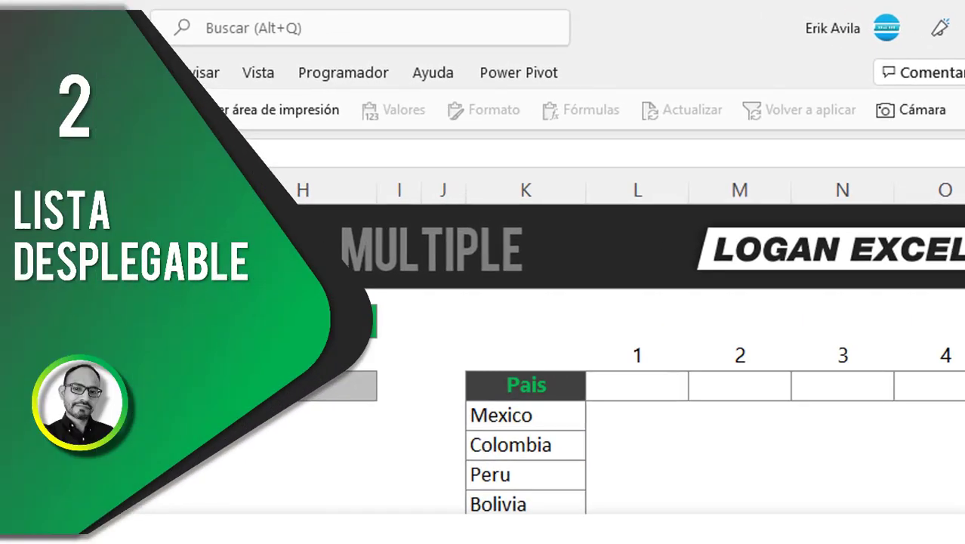
- Give G6 a Lista data validation with source =$K$6#
{"action": "key", "text": "alt+d"}
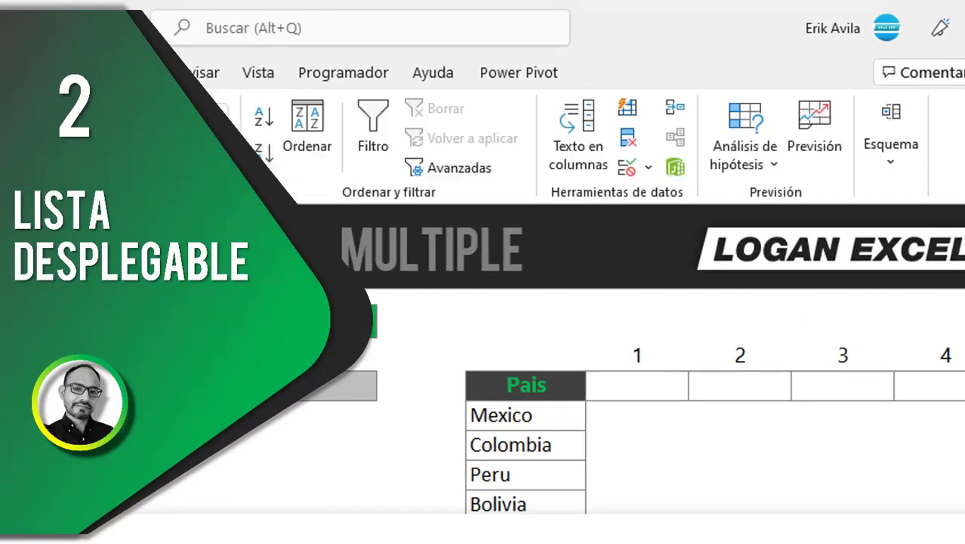
{"action": "left_click", "coordinate": [647, 169]}
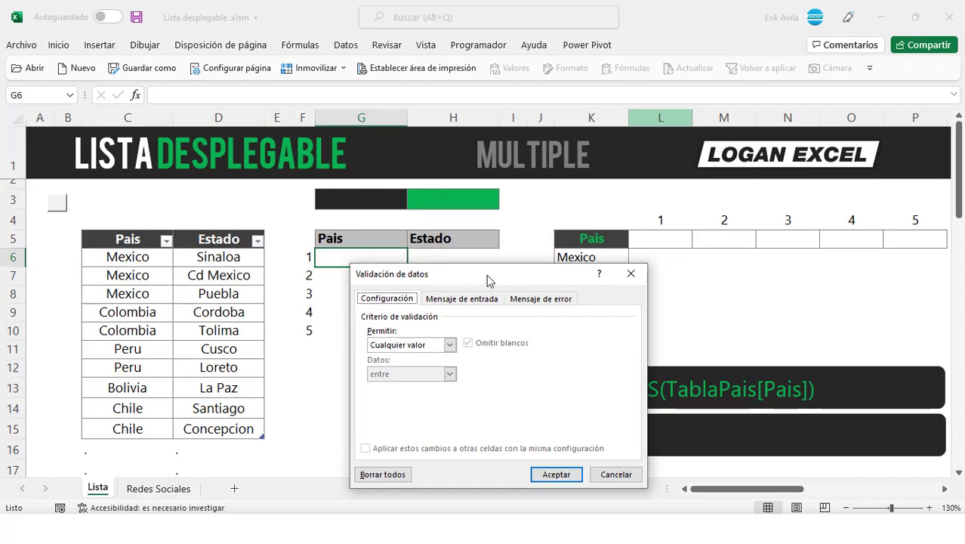
{"action": "mouse_move", "coordinate": [487, 281]}
{"action": "left_mouse_down"}
{"action": "mouse_move", "coordinate": [391, 171]}
{"action": "mouse_move", "coordinate": [389, 152]}
{"action": "left_mouse_up"}
{"action": "left_click", "coordinate": [351, 216]}
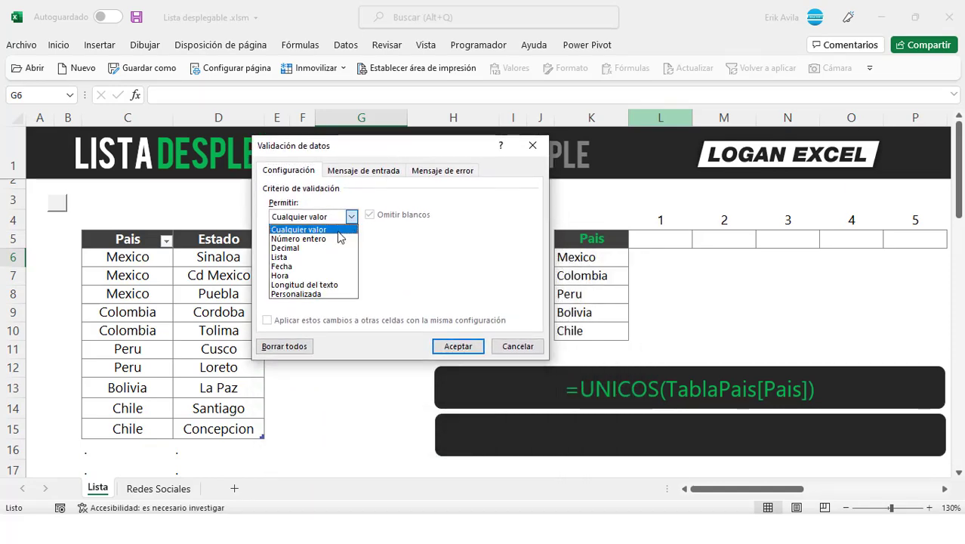
{"action": "left_click", "coordinate": [307, 254]}
{"action": "left_click", "coordinate": [309, 273]}
{"action": "type", "text": "=$K$6#"}
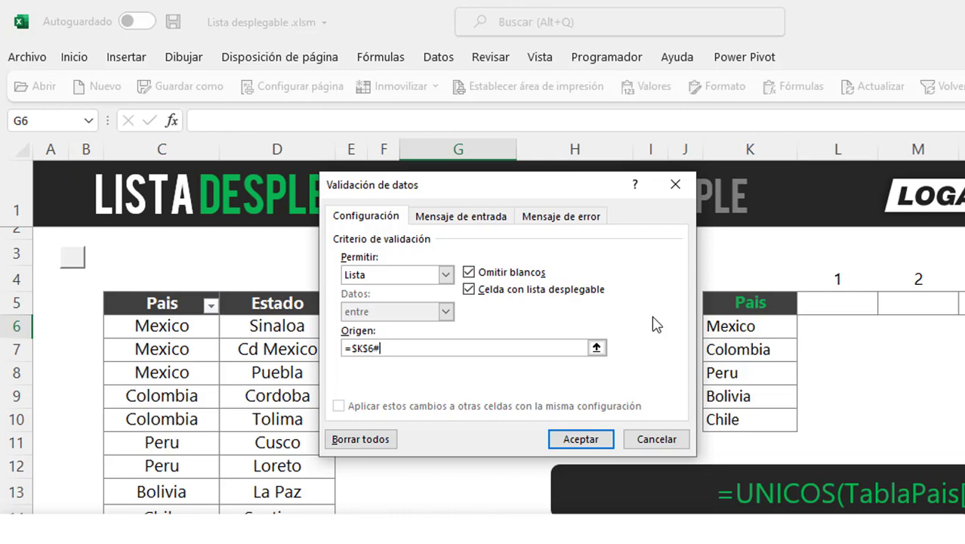
{"action": "left_click", "coordinate": [574, 440]}
- Test G6's drop-down with Colombia and Bolivia, settling on Mexico
{"action": "left_click", "coordinate": [498, 370]}
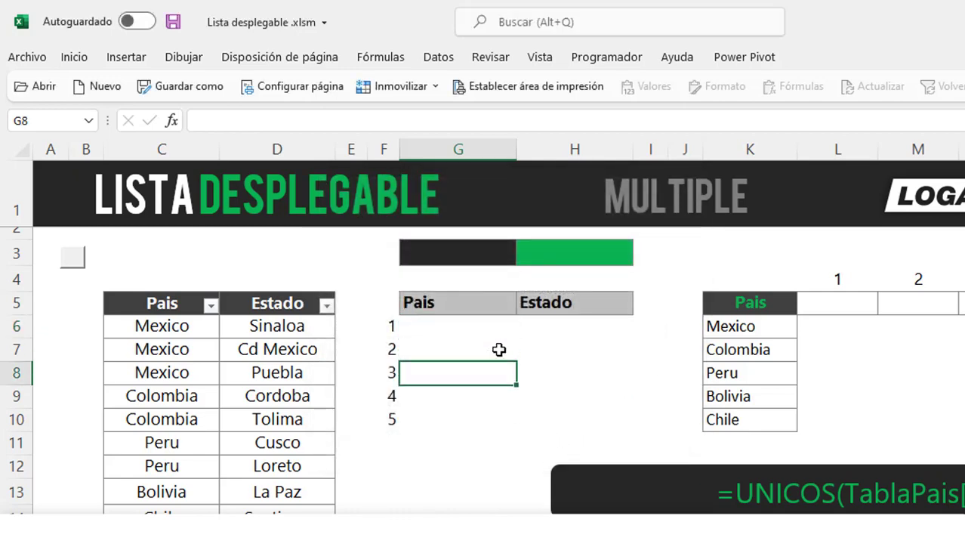
{"action": "left_click", "coordinate": [491, 329]}
{"action": "left_click", "coordinate": [524, 330]}
{"action": "left_click", "coordinate": [461, 364]}
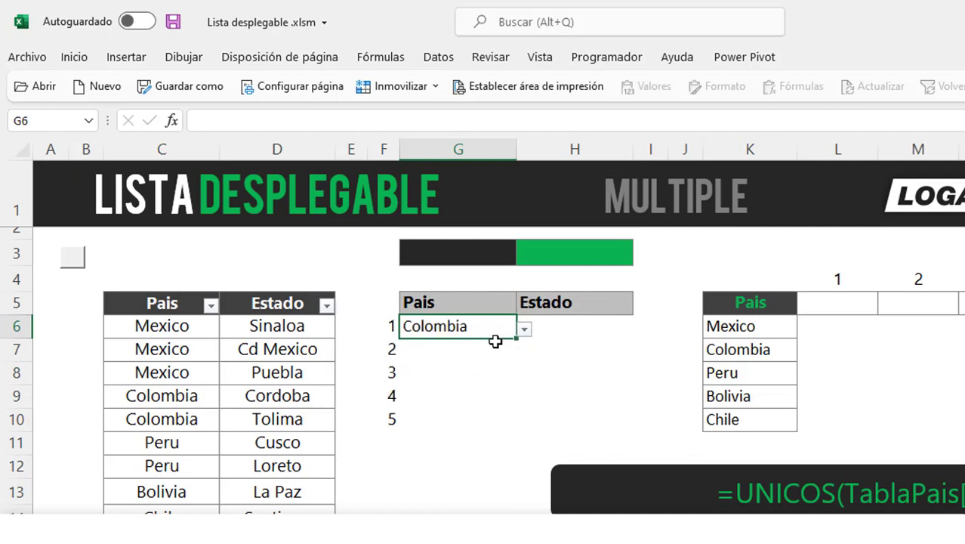
{"action": "left_click", "coordinate": [521, 331]}
{"action": "left_click", "coordinate": [487, 330]}
{"action": "left_click", "coordinate": [524, 329]}
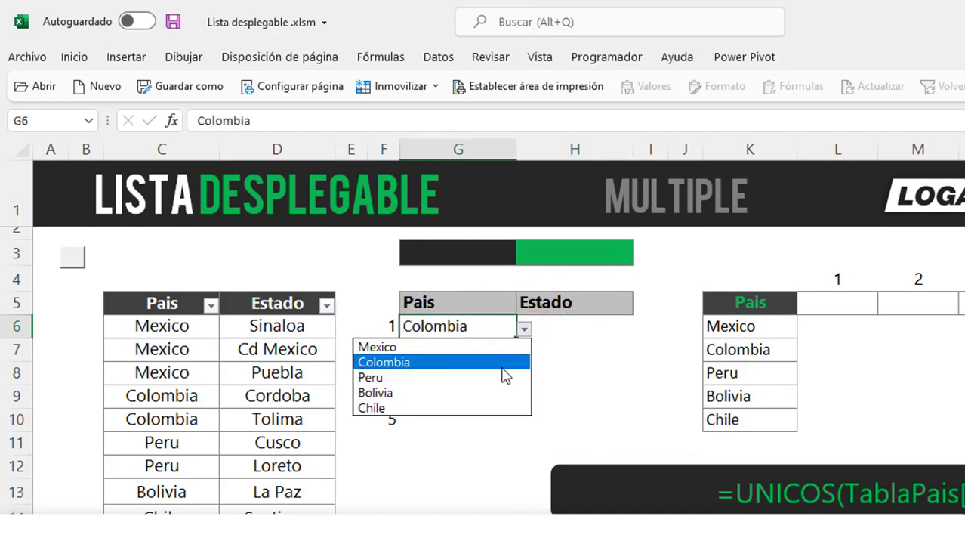
{"action": "left_click", "coordinate": [489, 393]}
{"action": "left_click", "coordinate": [729, 325]}
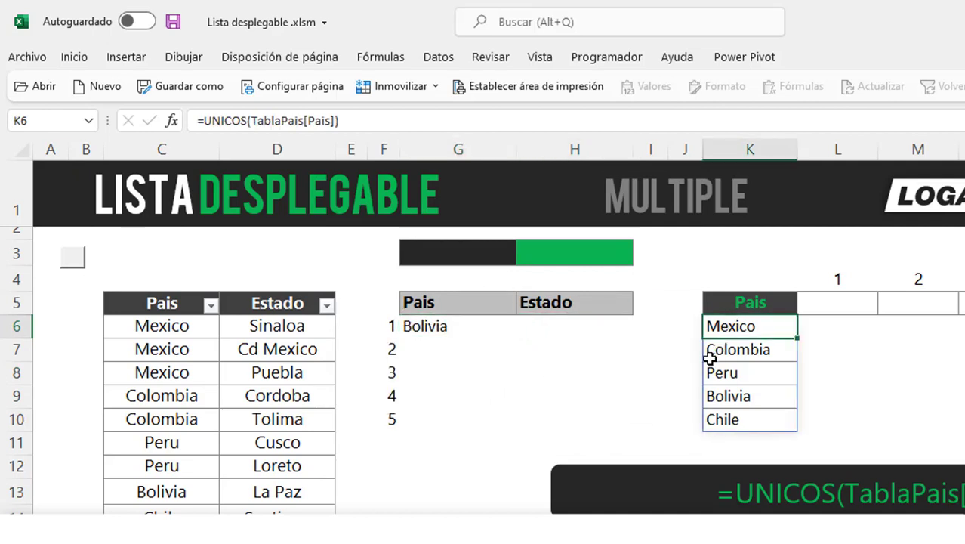
{"action": "left_click", "coordinate": [483, 326]}
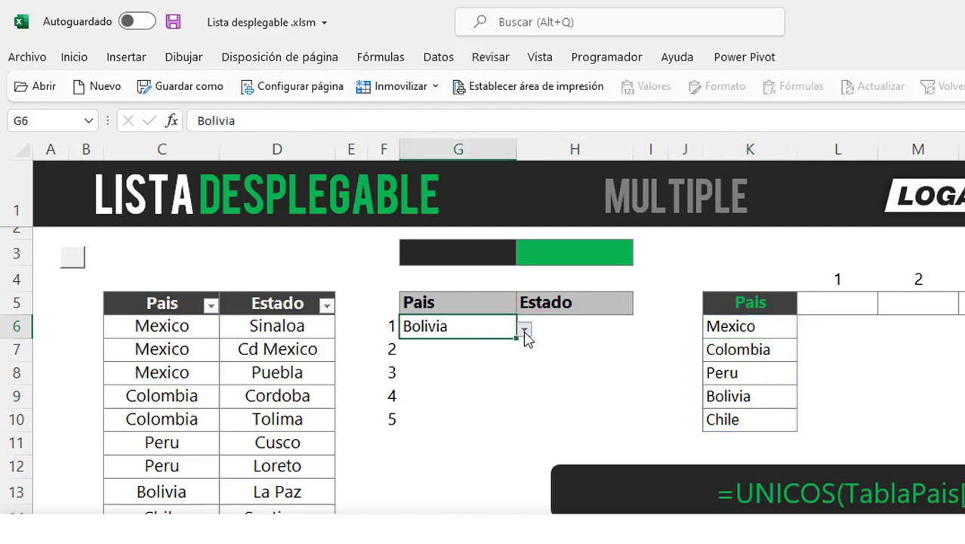
{"action": "left_click", "coordinate": [524, 330]}
{"action": "left_click", "coordinate": [453, 342]}
- Paste G6's drop-down into G7:G10
{"action": "left_click", "coordinate": [477, 349]}
{"action": "left_click", "coordinate": [483, 329]}
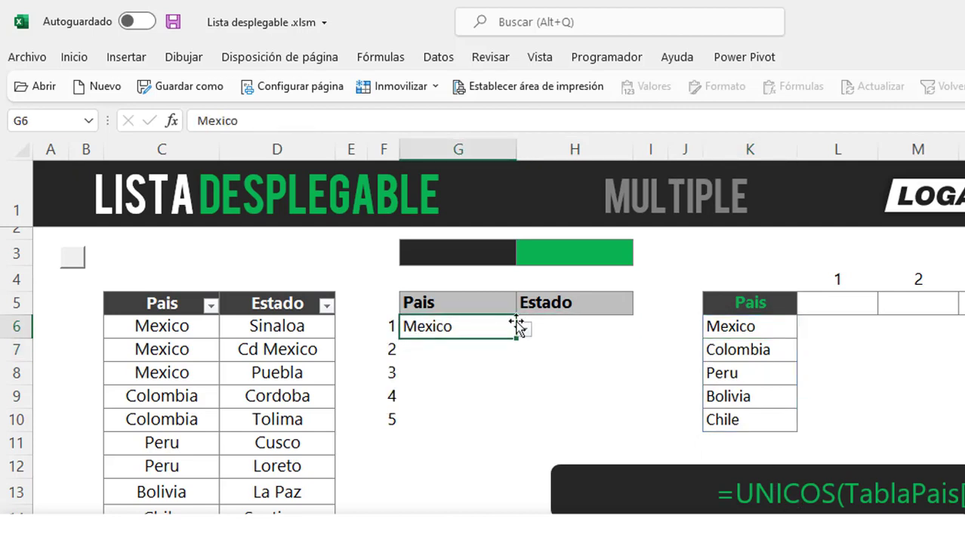
{"action": "left_click_drag", "start_coordinate": [518, 324], "coordinate": [520, 320]}
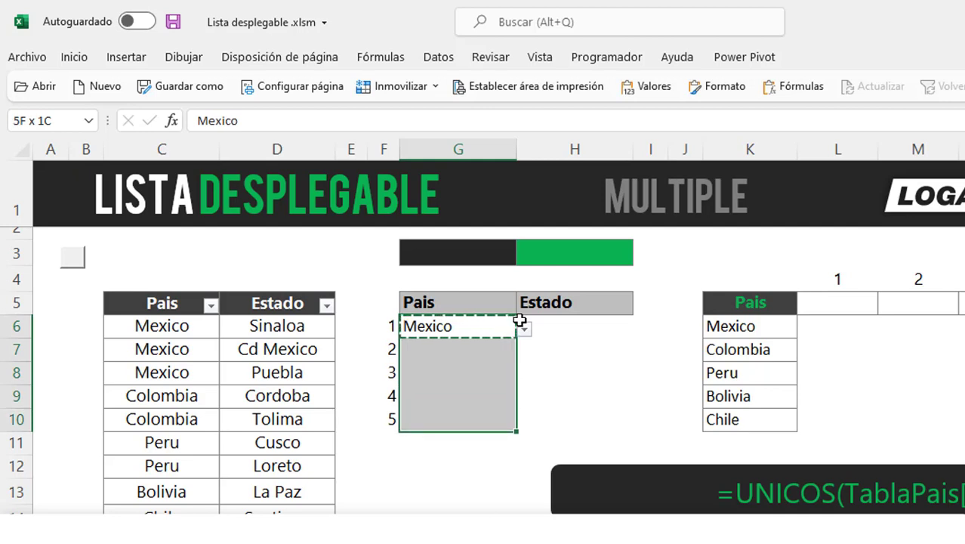
{"action": "key", "text": "Return"}
{"action": "key", "text": "Down"}
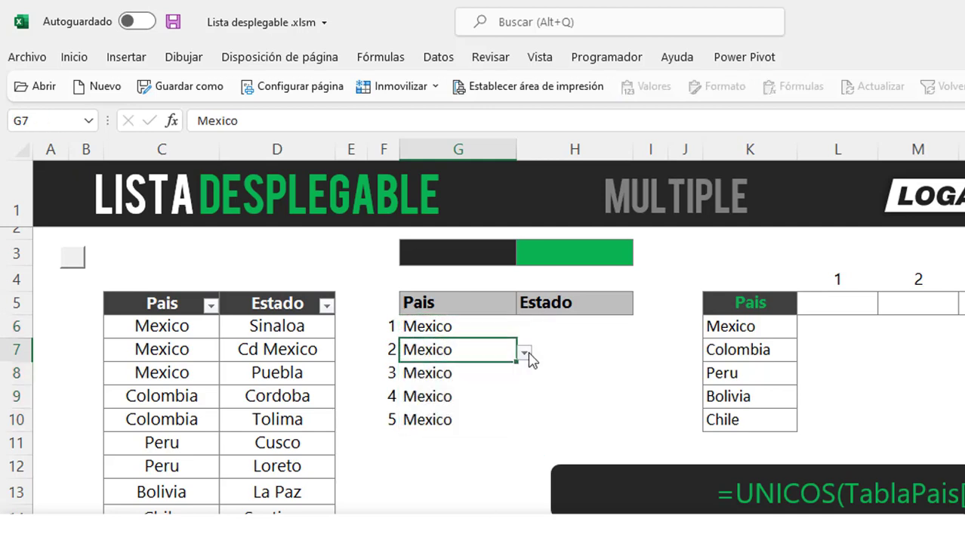
- Fill G7:G10 with Colombia, Peru, Bolivia and Chile from their drop-downs
{"action": "left_click", "coordinate": [524, 353]}
{"action": "left_click", "coordinate": [442, 388]}
{"action": "key", "text": "Down"}
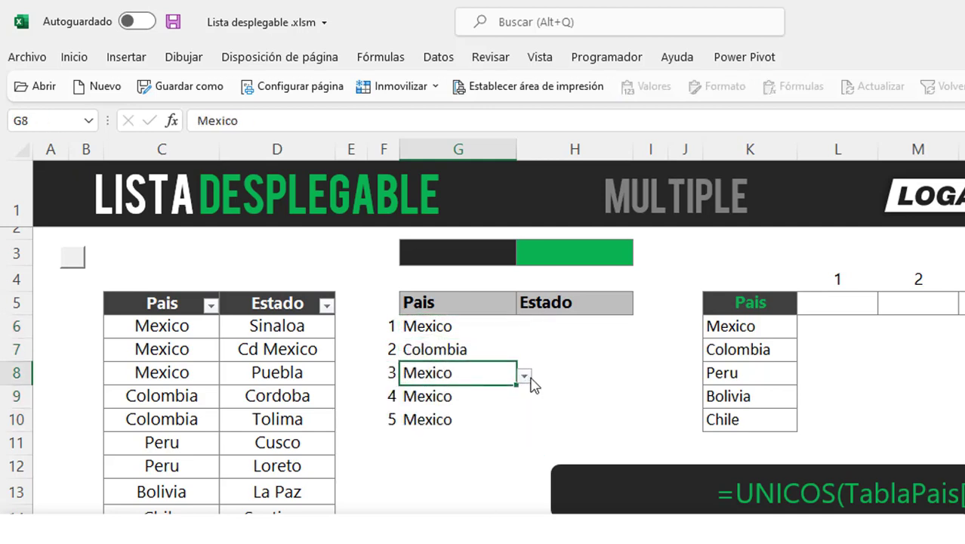
{"action": "left_click", "coordinate": [528, 374]}
{"action": "left_click", "coordinate": [462, 372]}
{"action": "left_click", "coordinate": [524, 375]}
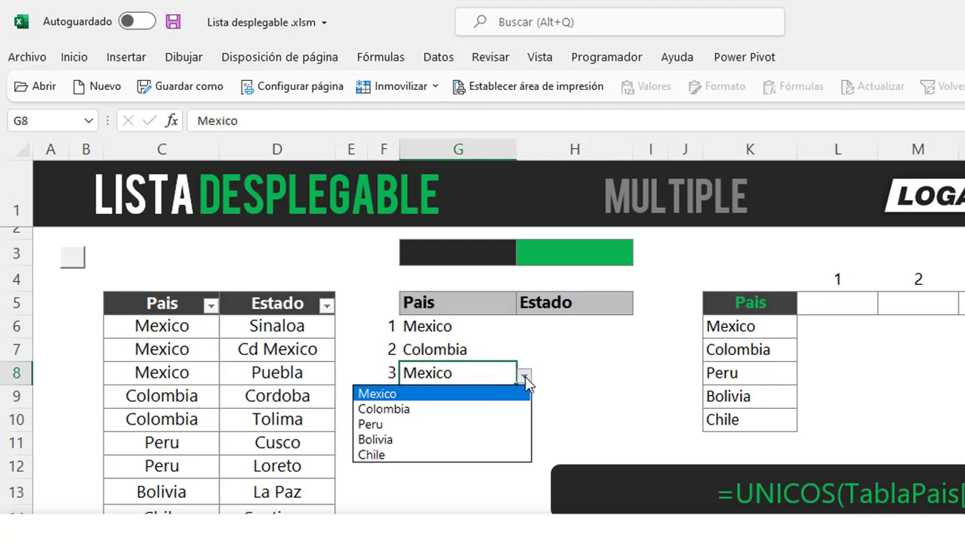
{"action": "left_click", "coordinate": [436, 424]}
{"action": "key", "text": "Down"}
{"action": "left_click", "coordinate": [524, 398]}
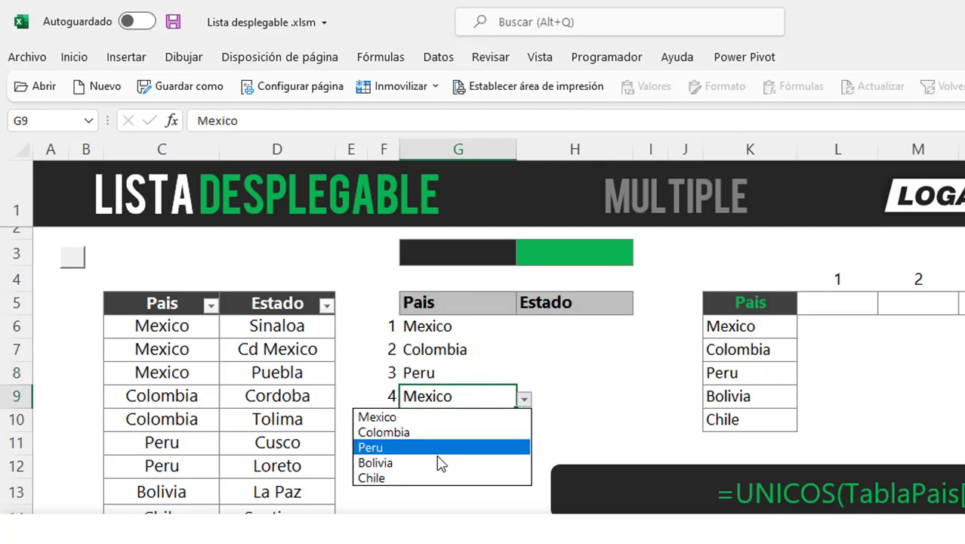
{"action": "left_click", "coordinate": [437, 460]}
{"action": "left_click", "coordinate": [461, 419]}
{"action": "left_click", "coordinate": [523, 424]}
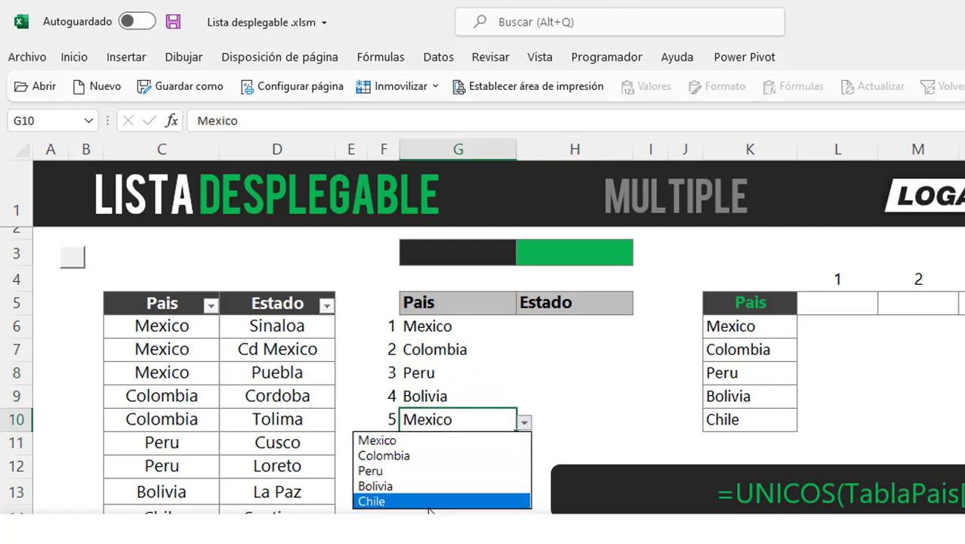
{"action": "left_click", "coordinate": [428, 502]}
{"action": "key", "text": "Up"}
{"action": "key", "text": "Up"}
{"action": "left_click", "coordinate": [546, 330]}
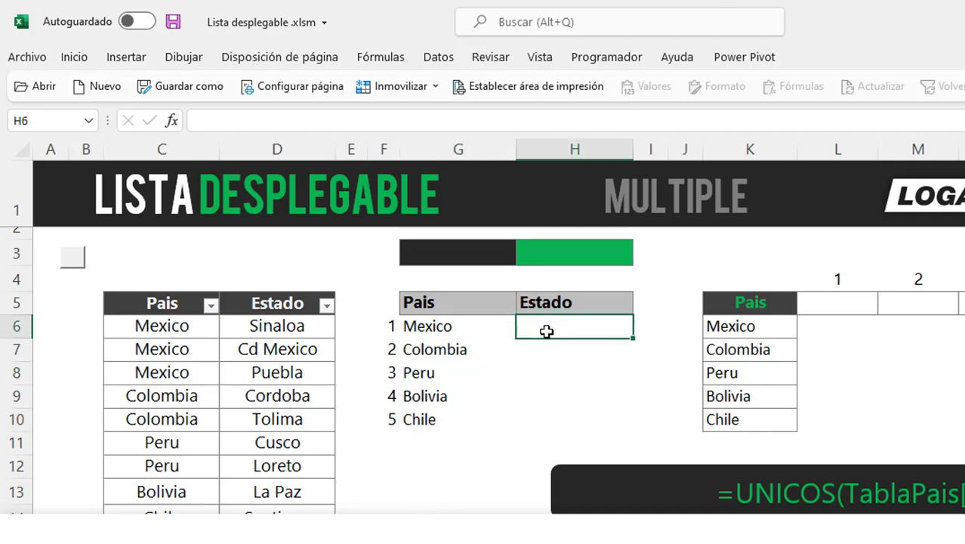
{"action": "left_click", "coordinate": [838, 326]}
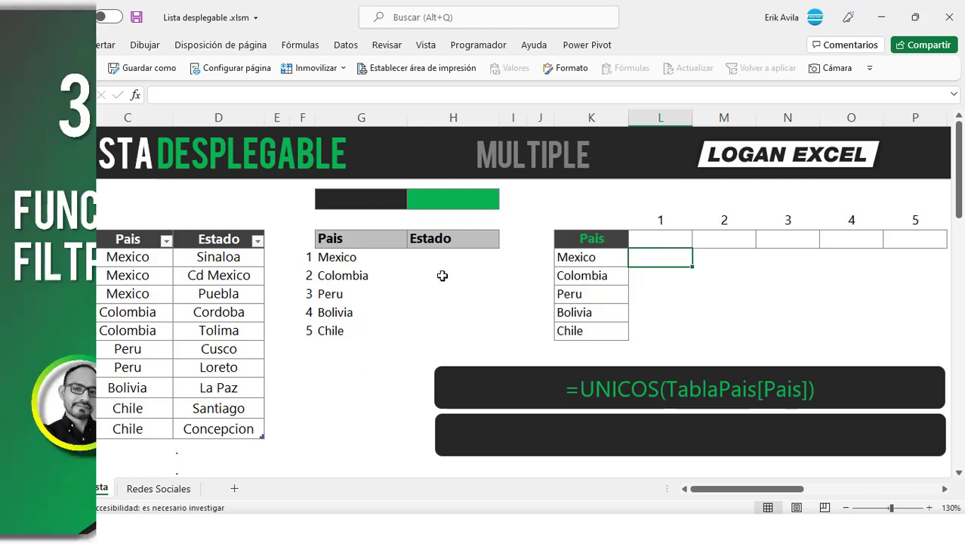
- Examine cells L5:P5 and the spilled K6 country list beside them
{"action": "left_click", "coordinate": [444, 275]}
{"action": "left_click", "coordinate": [654, 269]}
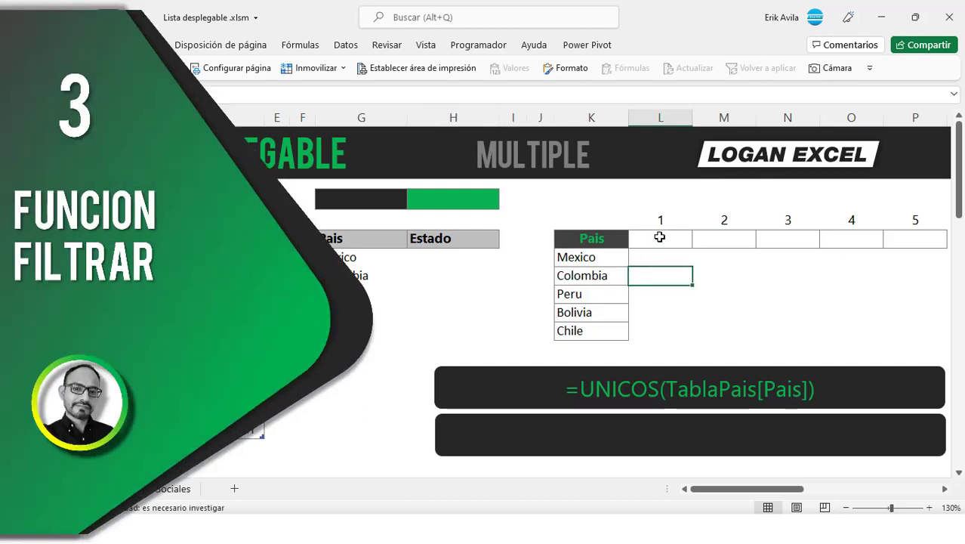
{"action": "left_click", "coordinate": [660, 256]}
{"action": "left_click_drag", "start_coordinate": [670, 261], "coordinate": [725, 237]}
{"action": "left_click", "coordinate": [661, 257]}
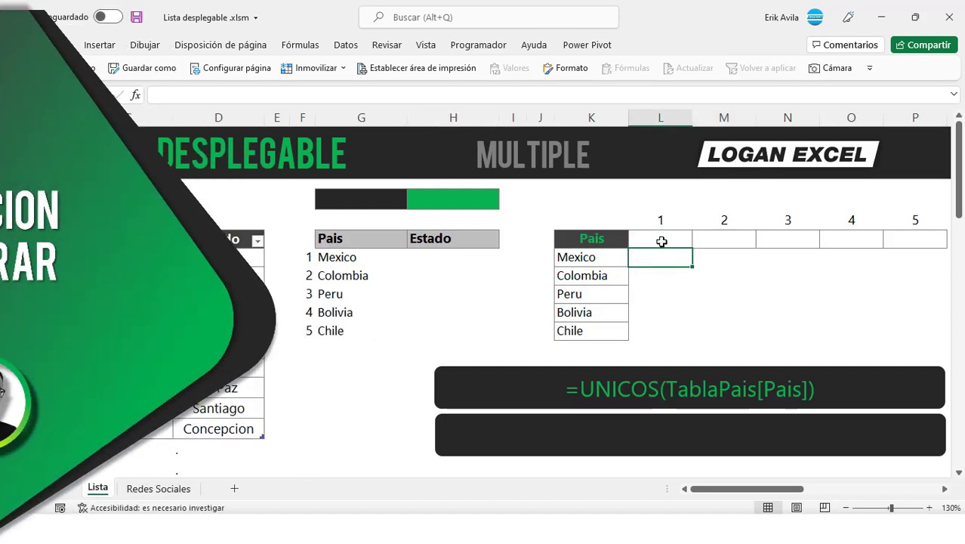
{"action": "left_click_drag", "start_coordinate": [662, 241], "coordinate": [883, 240]}
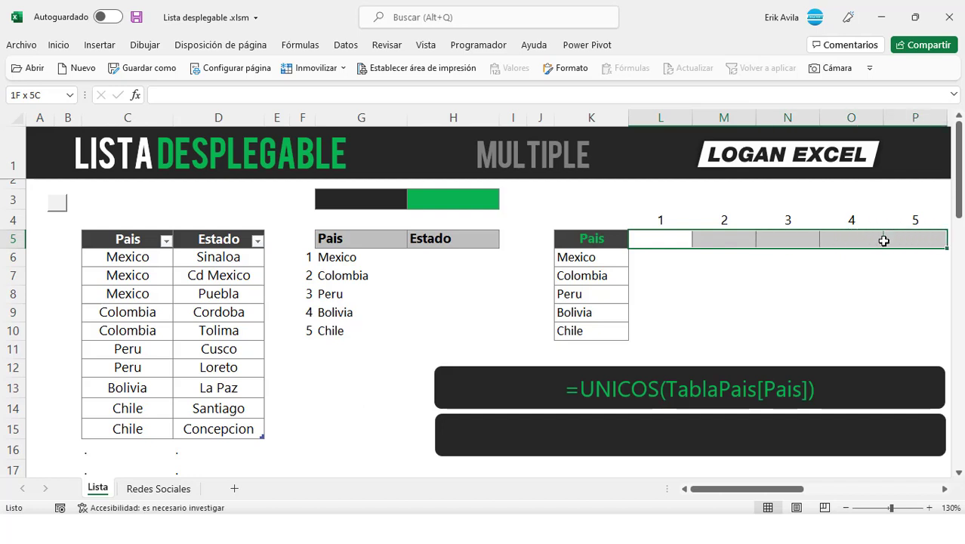
{"action": "left_click", "coordinate": [662, 254]}
{"action": "left_click", "coordinate": [663, 241]}
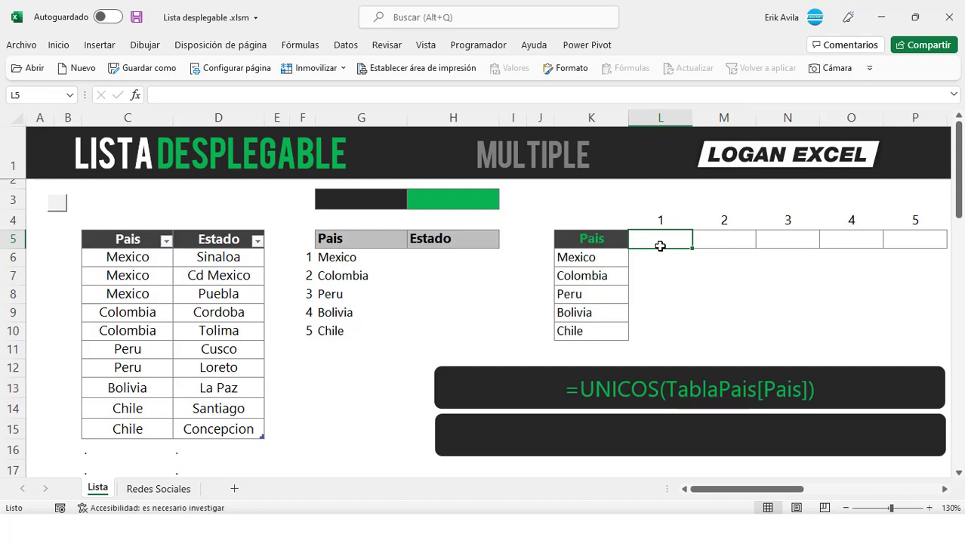
{"action": "left_click", "coordinate": [661, 272]}
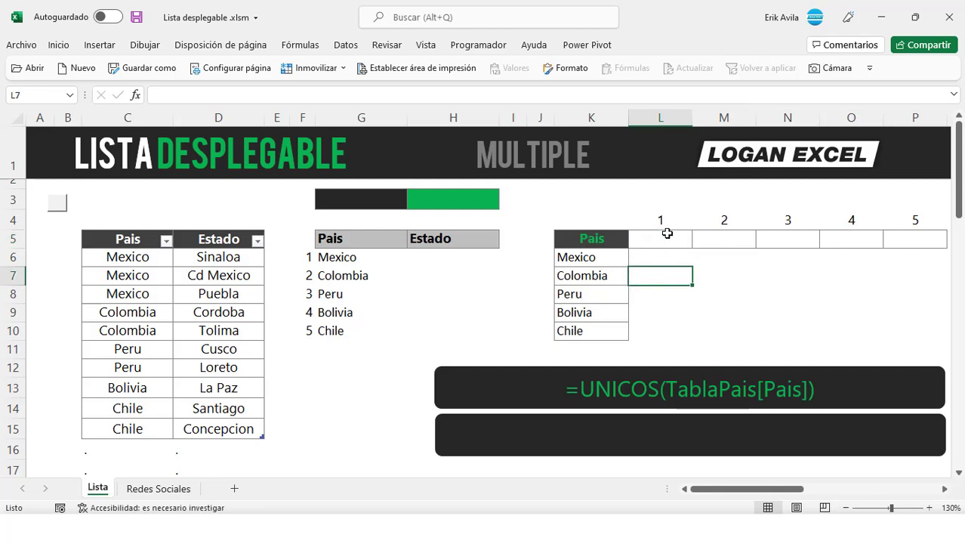
{"action": "left_click", "coordinate": [665, 232]}
{"action": "left_click_drag", "start_coordinate": [594, 257], "coordinate": [593, 330]}
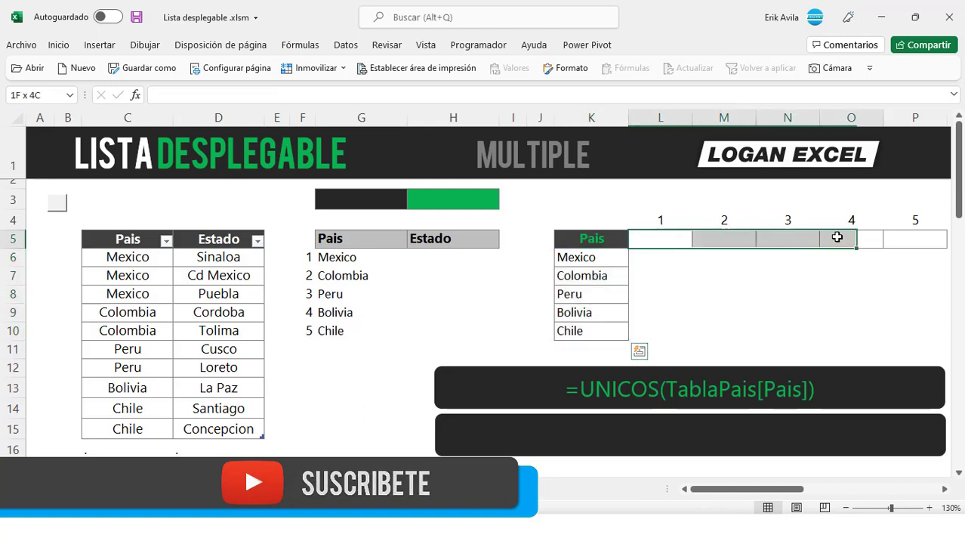
{"action": "left_click_drag", "start_coordinate": [649, 245], "coordinate": [912, 238]}
- Start a FILTRAR formula in L5 and open its argument dialog
{"action": "left_click", "coordinate": [658, 242]}
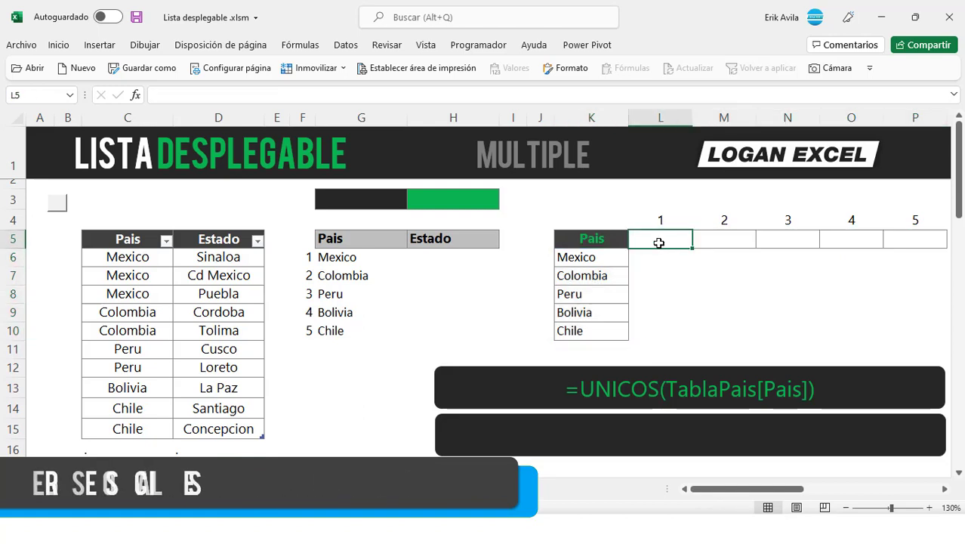
{"action": "type", "text": "=fil"}
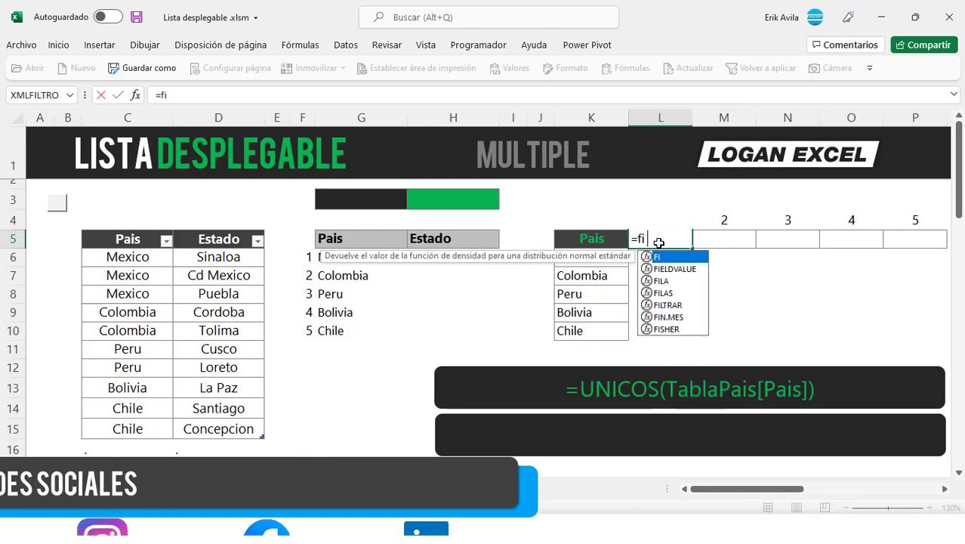
{"action": "double_click", "coordinate": [668, 280]}
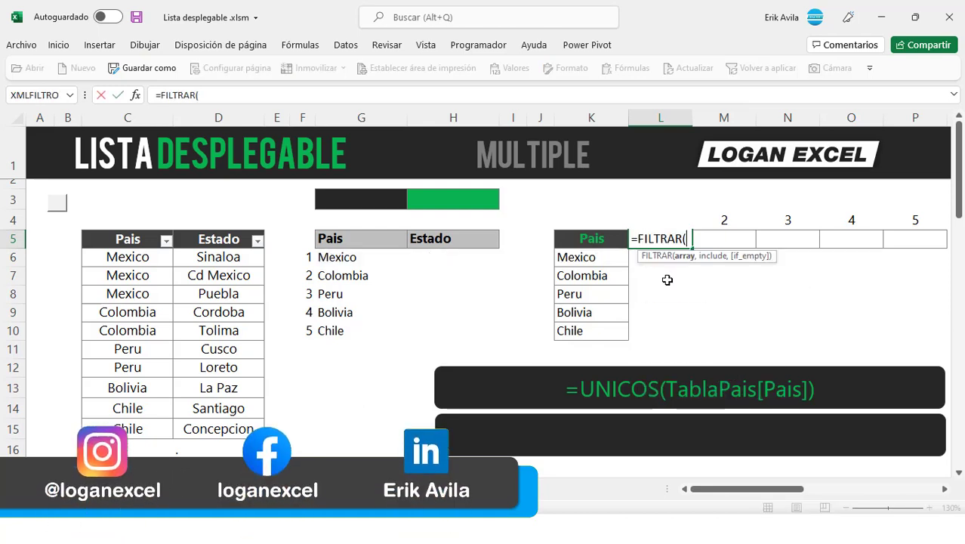
{"action": "left_click", "coordinate": [136, 95]}
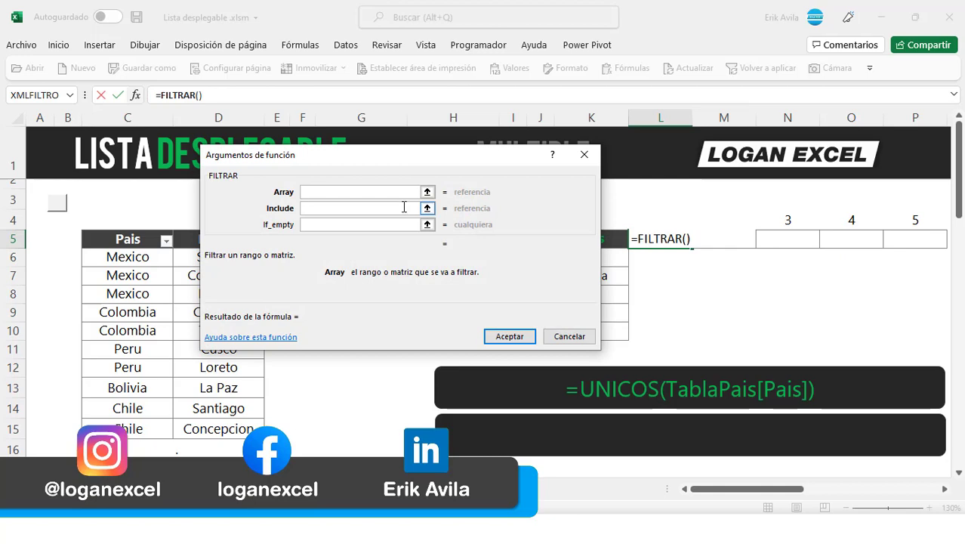
- Fill FILTRAR with array TablaPais[Estado] and condition TablaPais[Pais]=G6, then confirm
{"action": "left_click_drag", "start_coordinate": [405, 161], "coordinate": [501, 297]}
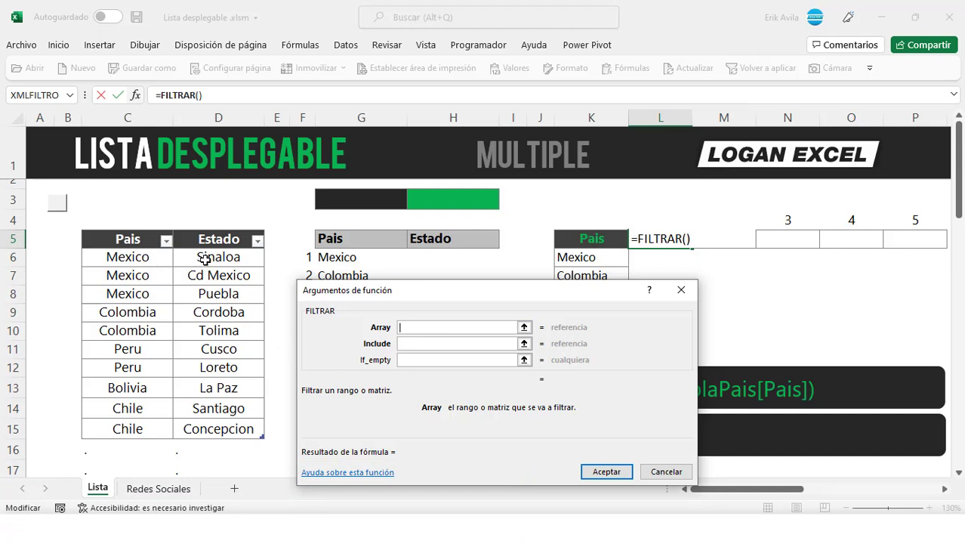
{"action": "left_click_drag", "start_coordinate": [205, 258], "coordinate": [210, 426]}
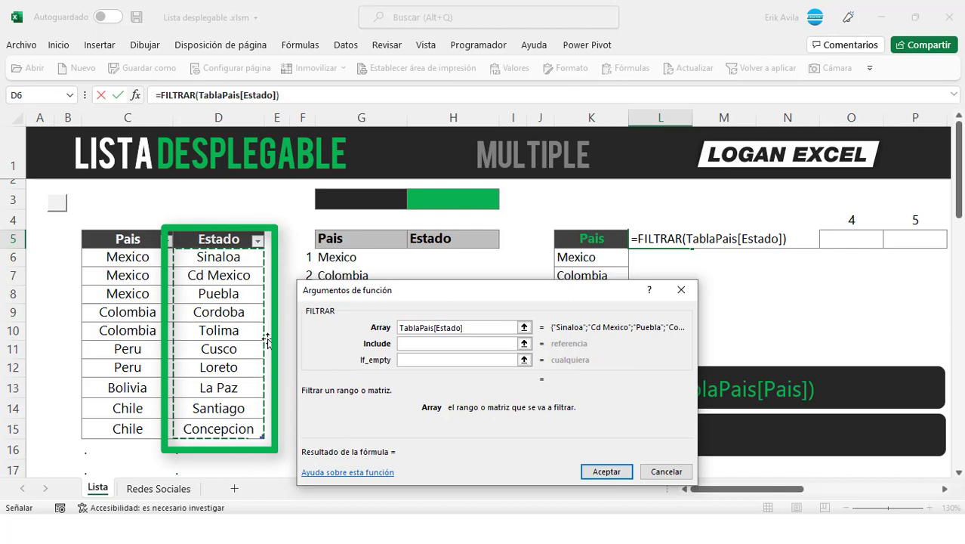
{"action": "left_click", "coordinate": [420, 345]}
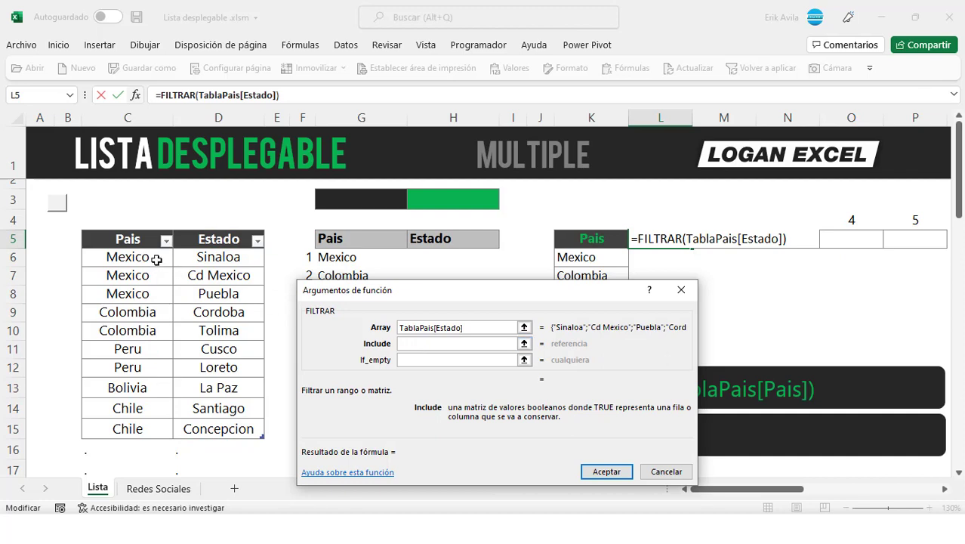
{"action": "left_click_drag", "start_coordinate": [156, 259], "coordinate": [165, 367]}
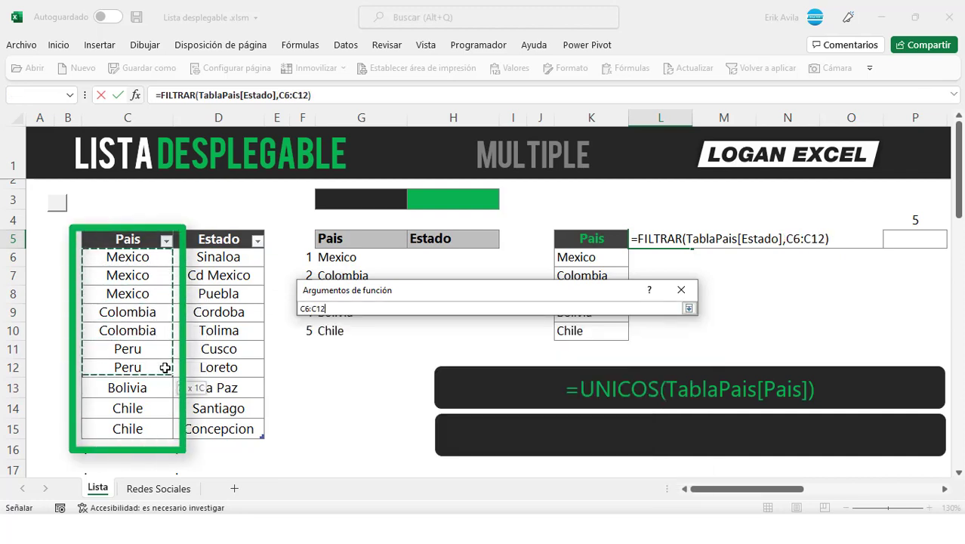
{"action": "left_click_drag", "start_coordinate": [164, 367], "coordinate": [167, 424]}
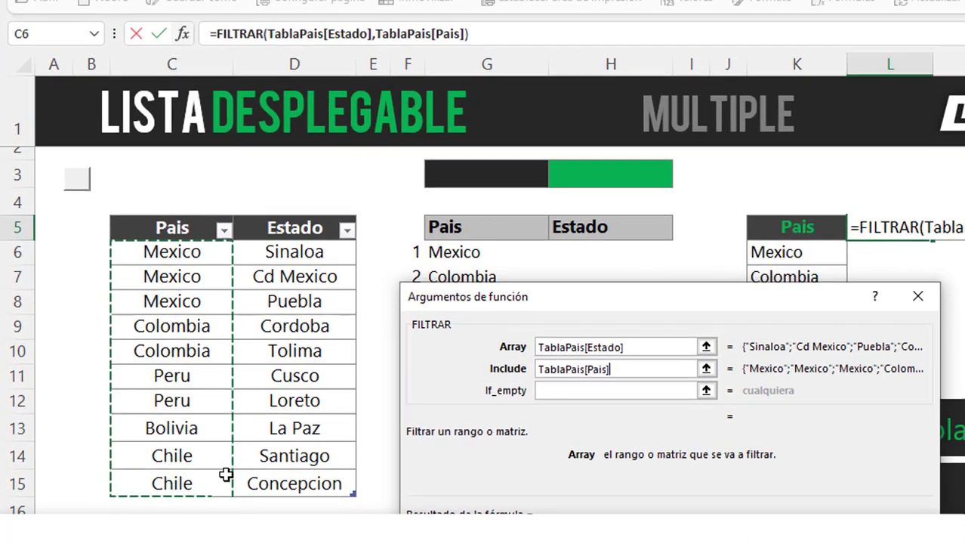
{"action": "type", "text": "="}
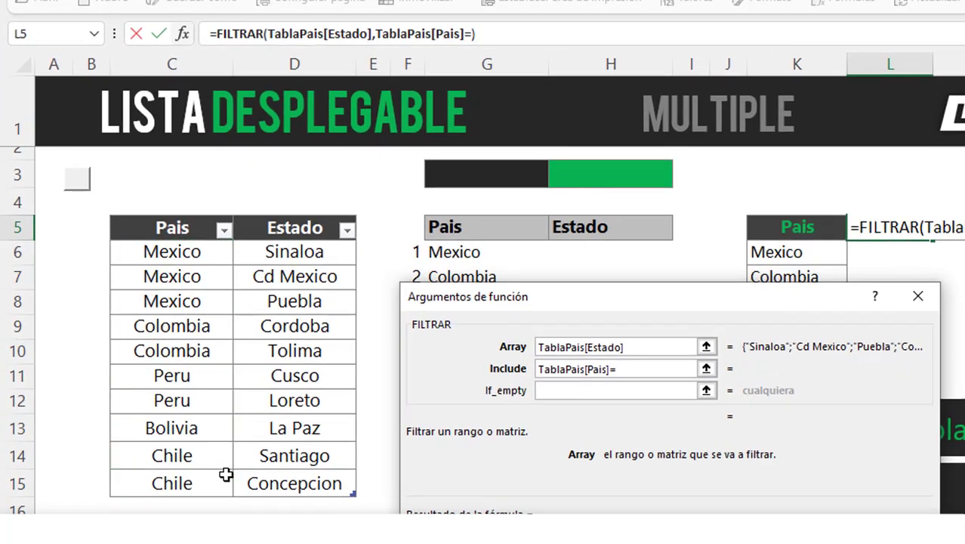
{"action": "left_click", "coordinate": [463, 253]}
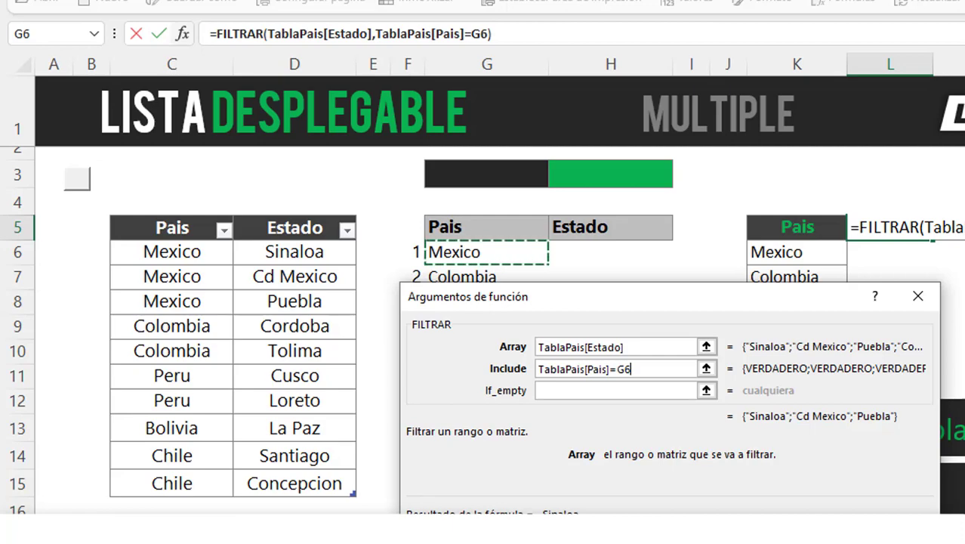
{"action": "key", "text": "Return"}
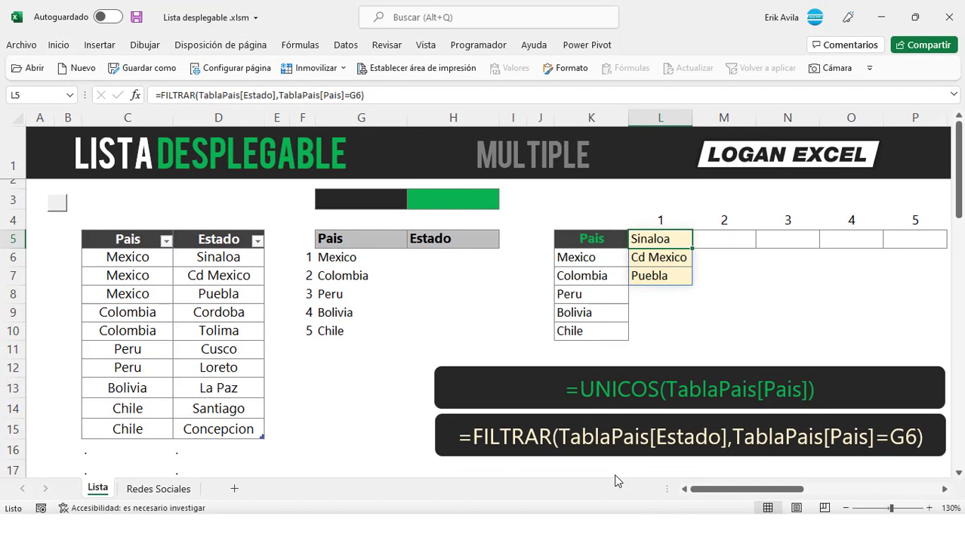
{"action": "left_click", "coordinate": [671, 312]}
{"action": "left_click", "coordinate": [663, 243]}
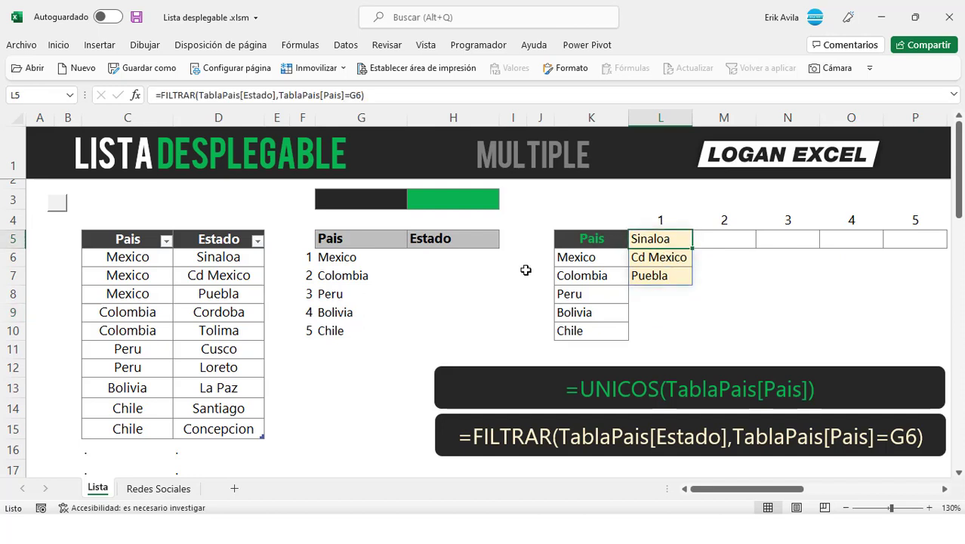
{"action": "left_click_drag", "start_coordinate": [202, 255], "coordinate": [199, 297]}
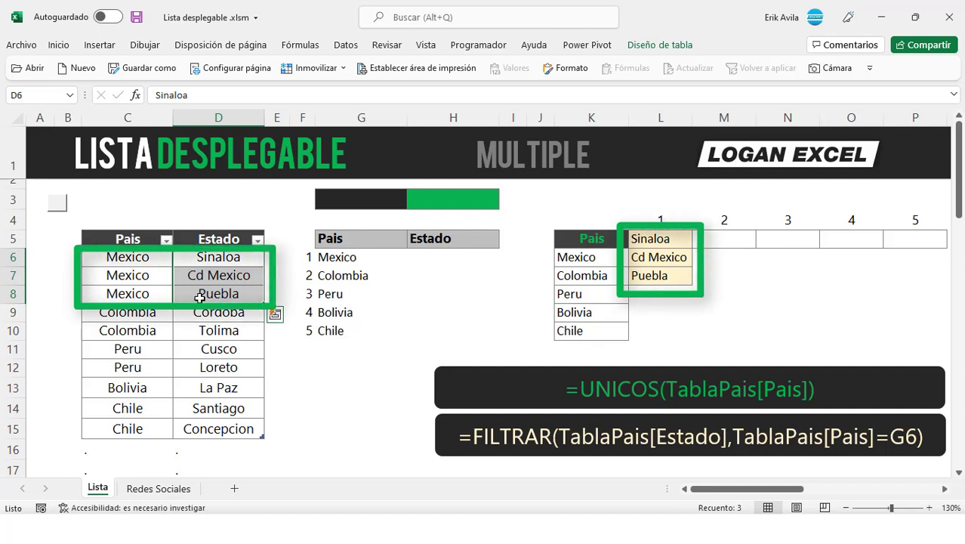
{"action": "left_click", "coordinate": [676, 239]}
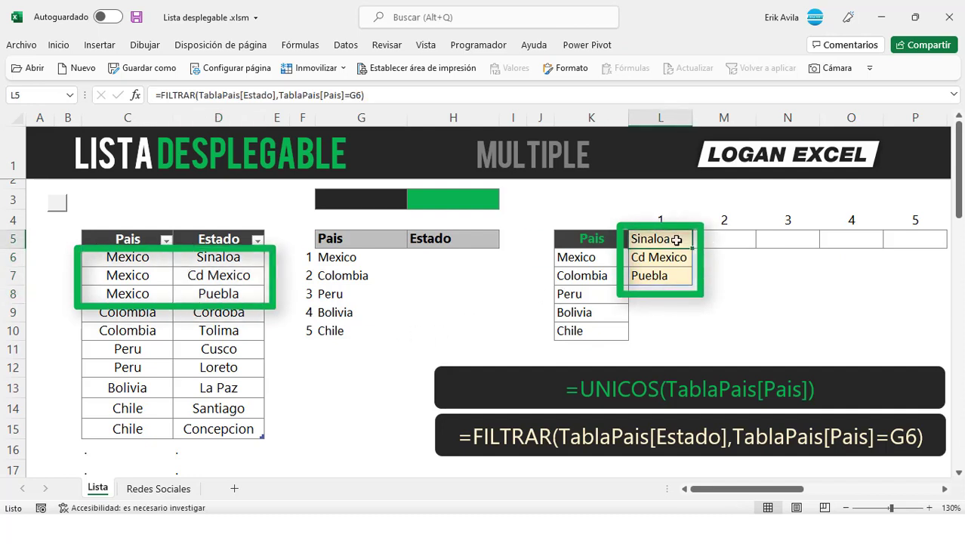
{"action": "left_click", "coordinate": [672, 257]}
{"action": "left_click", "coordinate": [671, 243]}
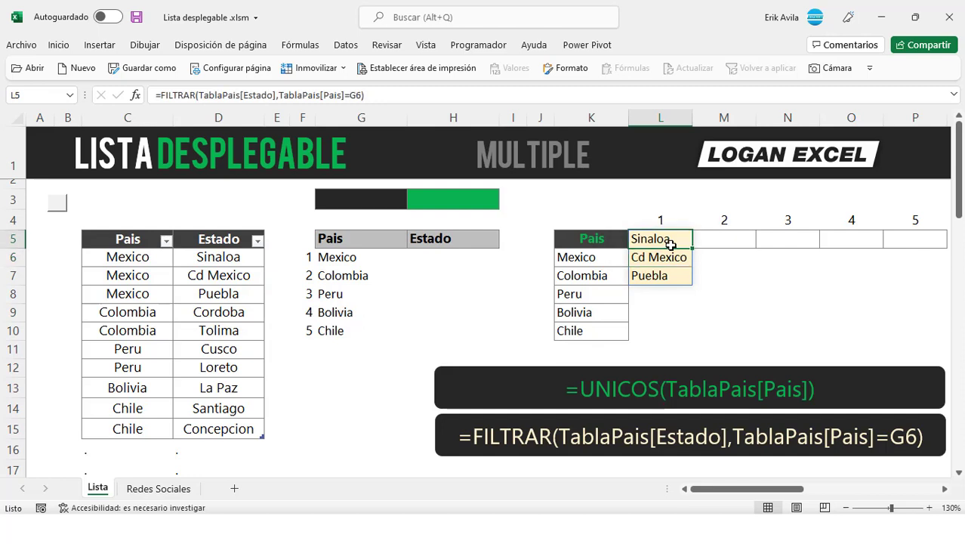
{"action": "left_click", "coordinate": [717, 241]}
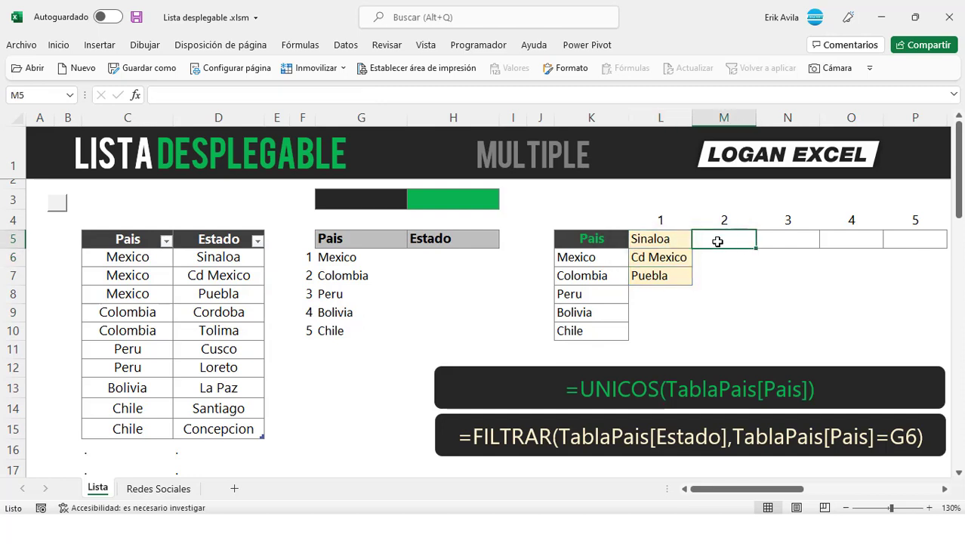
- Enter =FILTRAR(TablaPais[Estado],TablaPais[Pais]=G7) in M5 to spill Colombia's states Cordoba and Tolima
{"action": "type", "text": "="}
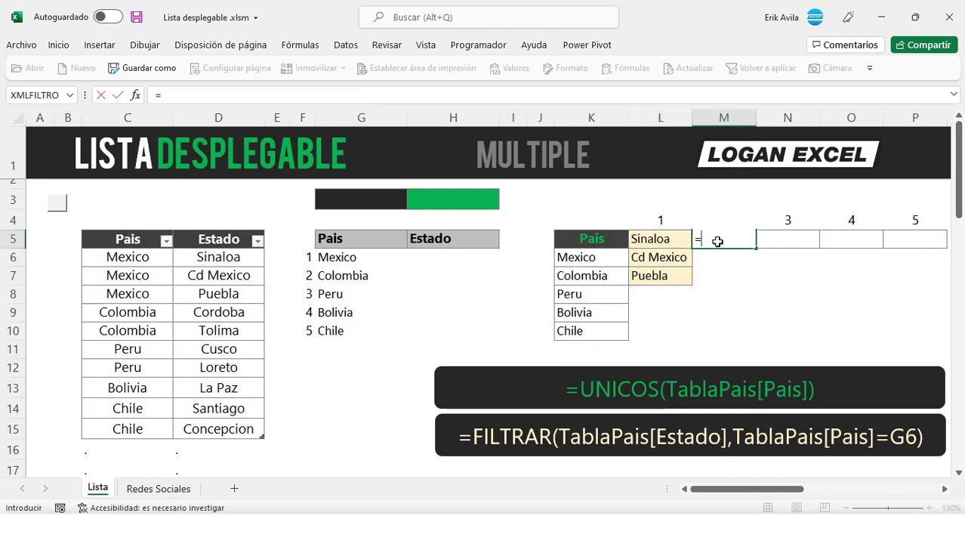
{"action": "type", "text": "fil"}
{"action": "double_click", "coordinate": [731, 280]}
{"action": "left_click_drag", "start_coordinate": [217, 256], "coordinate": [209, 420]}
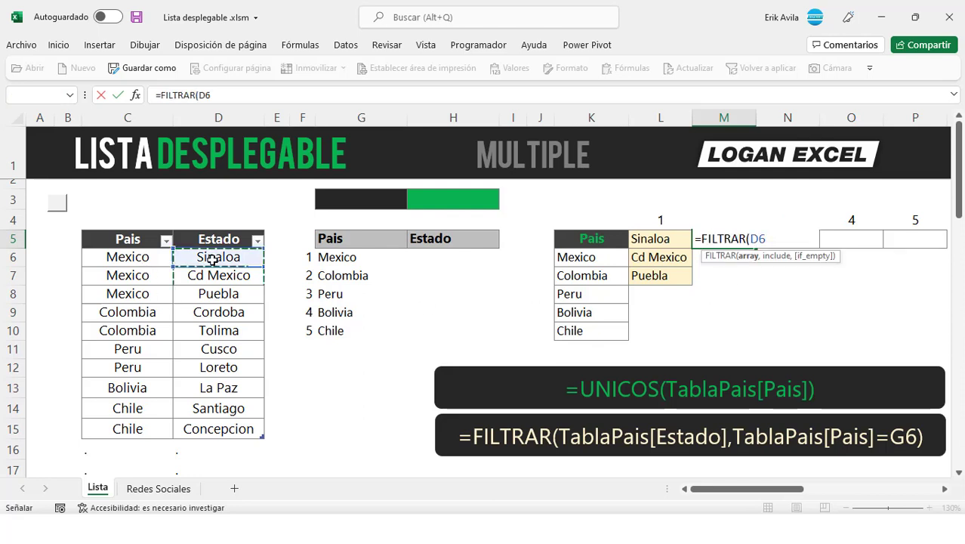
{"action": "type", "text": ",TablaPais[Pais"}
{"action": "left_click_drag", "start_coordinate": [127, 258], "coordinate": [136, 424]}
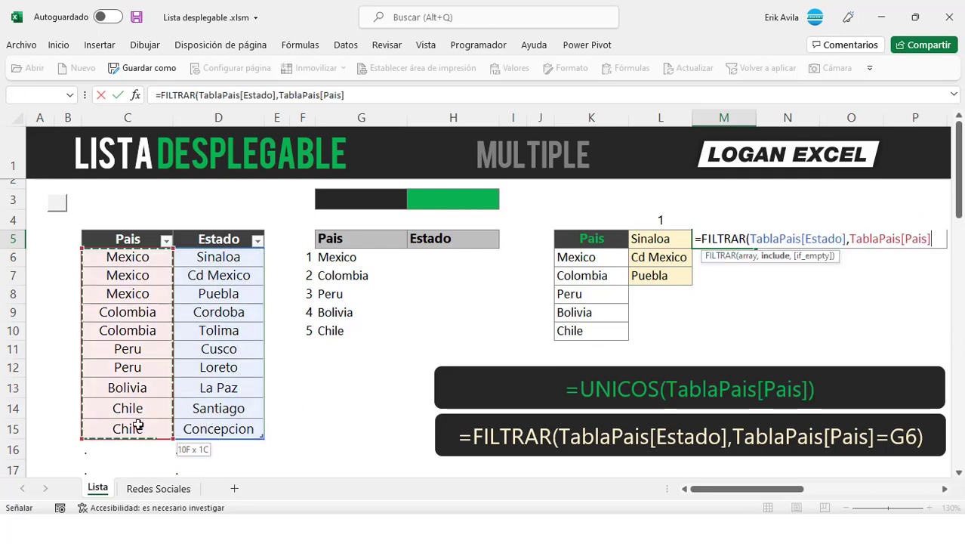
{"action": "type", "text": "="}
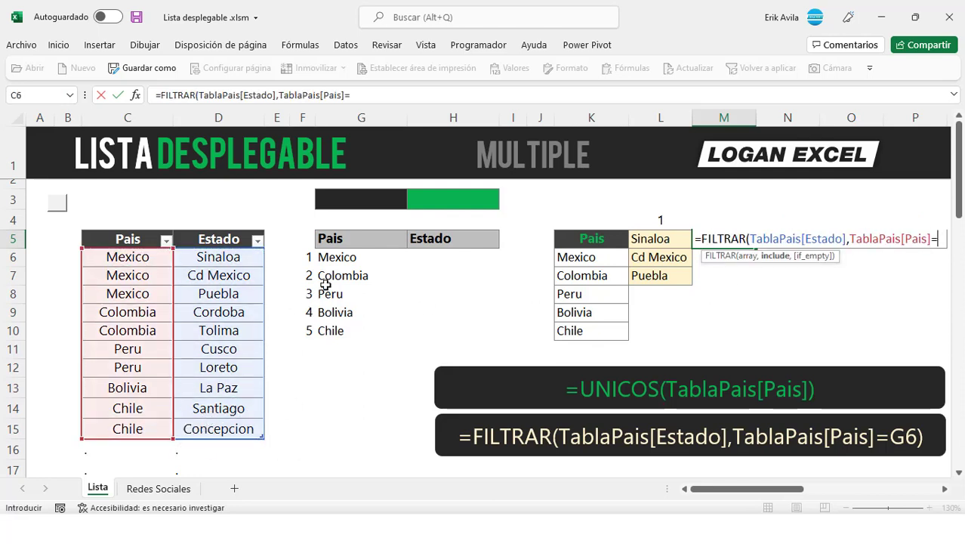
{"action": "left_click", "coordinate": [330, 277]}
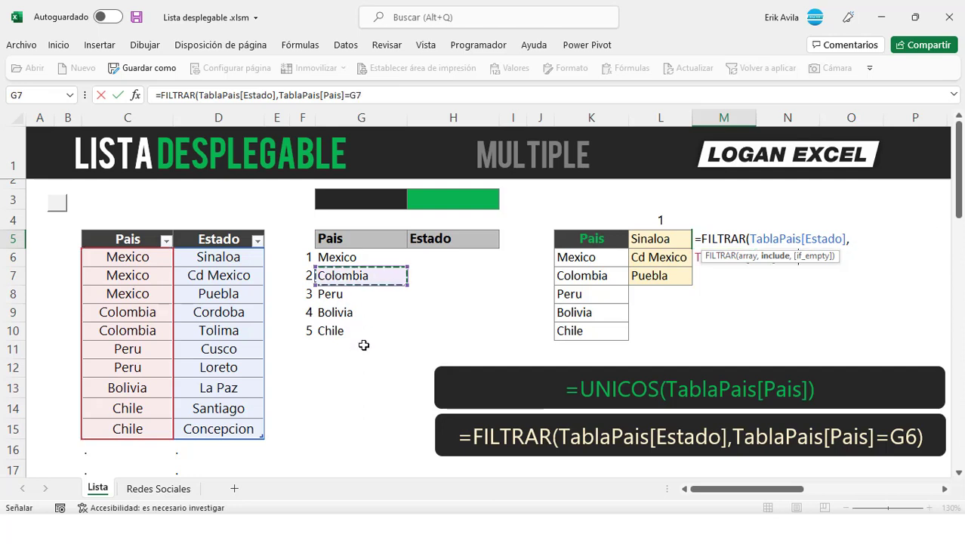
{"action": "key", "text": "Return"}
{"action": "key", "text": "Up"}
{"action": "key", "text": "Right"}
- Enter =FILTRAR(TablaPais[Estado],TablaPais[Pais]=G8) in N5 so Peru's Cusco and Loreto spill
{"action": "type", "text": "=fi"}
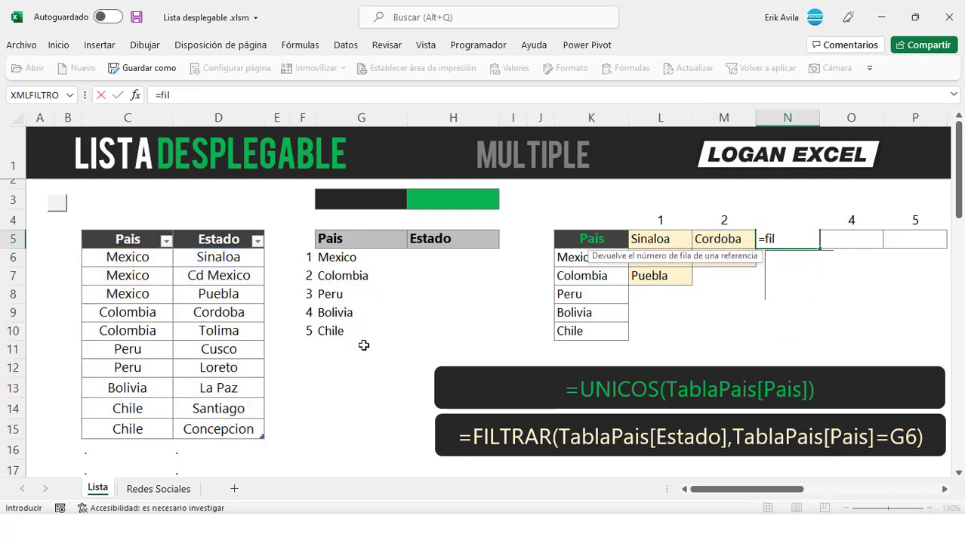
{"action": "type", "text": "l"}
{"action": "double_click", "coordinate": [796, 280]}
{"action": "left_click_drag", "start_coordinate": [187, 255], "coordinate": [211, 423]}
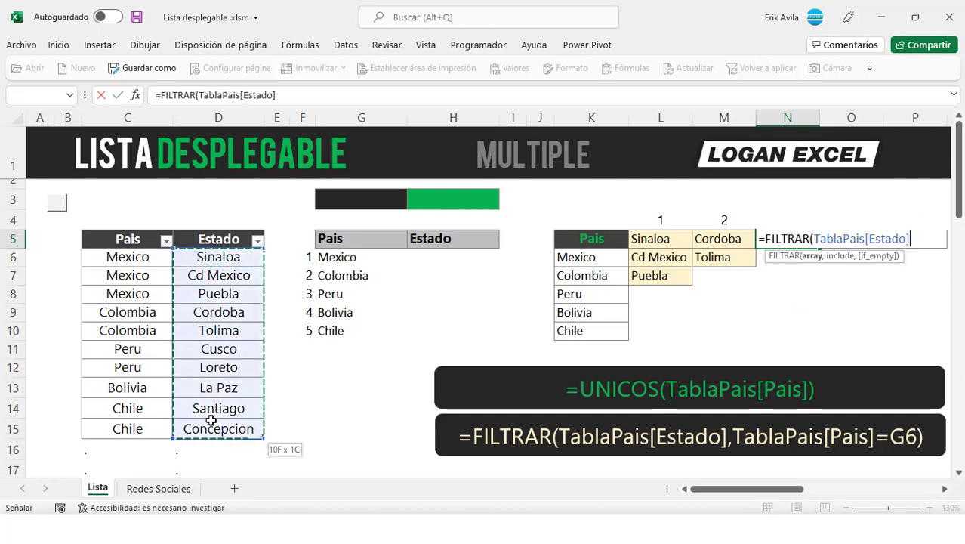
{"action": "type", "text": ","}
{"action": "left_click_drag", "start_coordinate": [137, 265], "coordinate": [145, 424]}
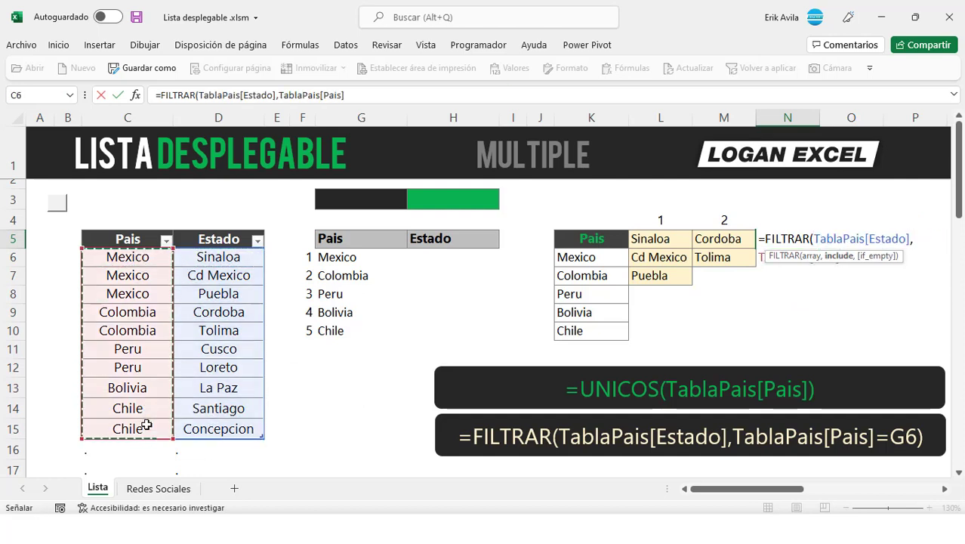
{"action": "type", "text": "="}
{"action": "left_click", "coordinate": [338, 297]}
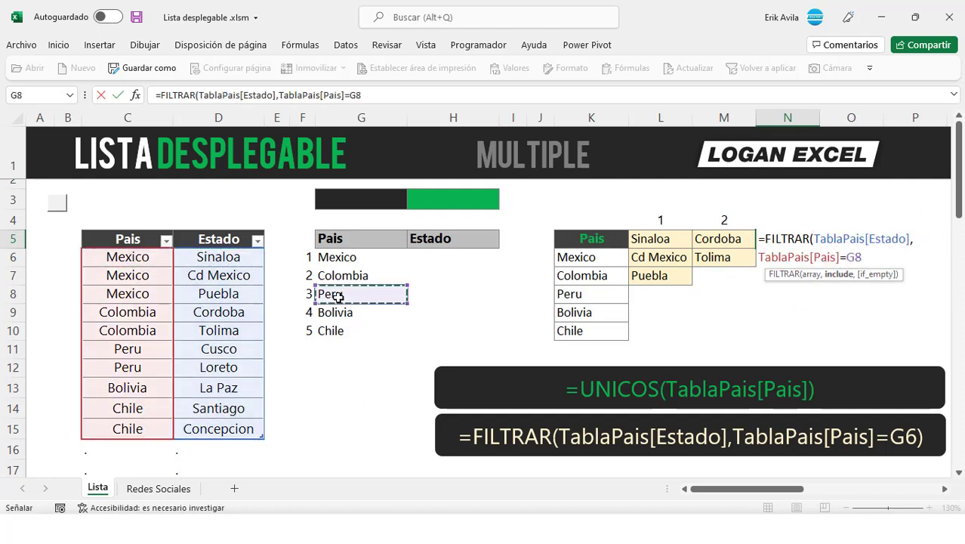
{"action": "key", "text": "Return"}
- Enter =FILTRAR(TablaPais[Estado],TablaPais[Pais]=G9) in O5 so Bolivia's La Paz spills
{"action": "key", "text": "Up"}
{"action": "key", "text": "Right"}
{"action": "type", "text": "=f"}
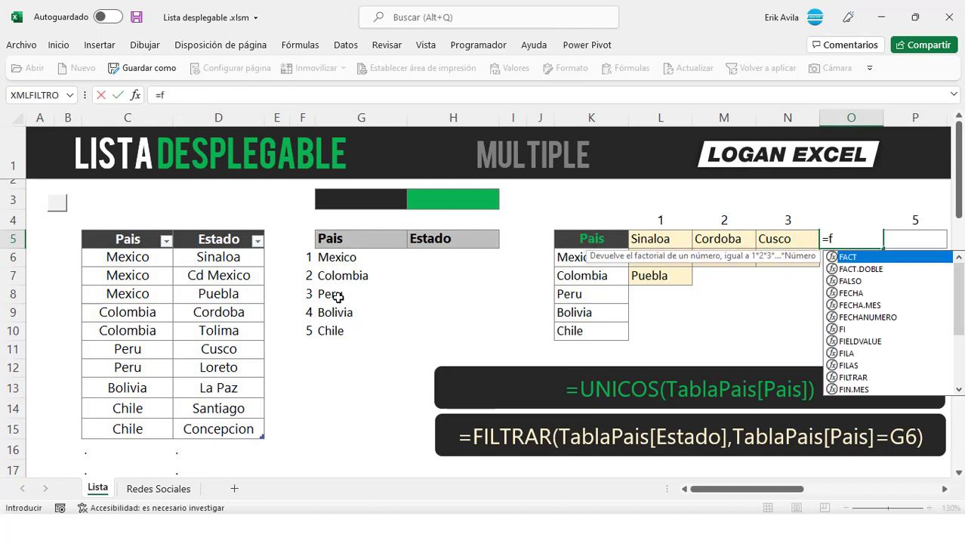
{"action": "type", "text": "il"}
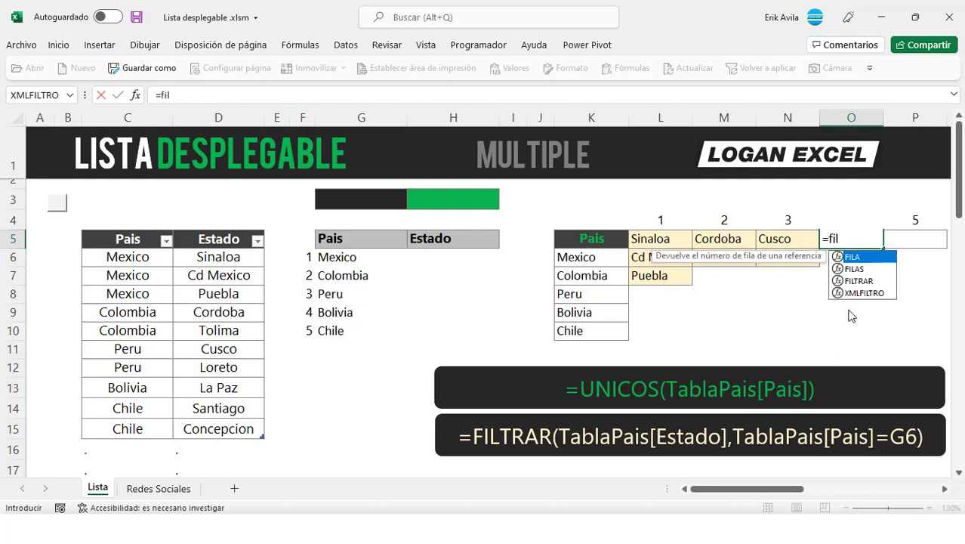
{"action": "double_click", "coordinate": [855, 282]}
{"action": "left_click_drag", "start_coordinate": [226, 259], "coordinate": [229, 426]}
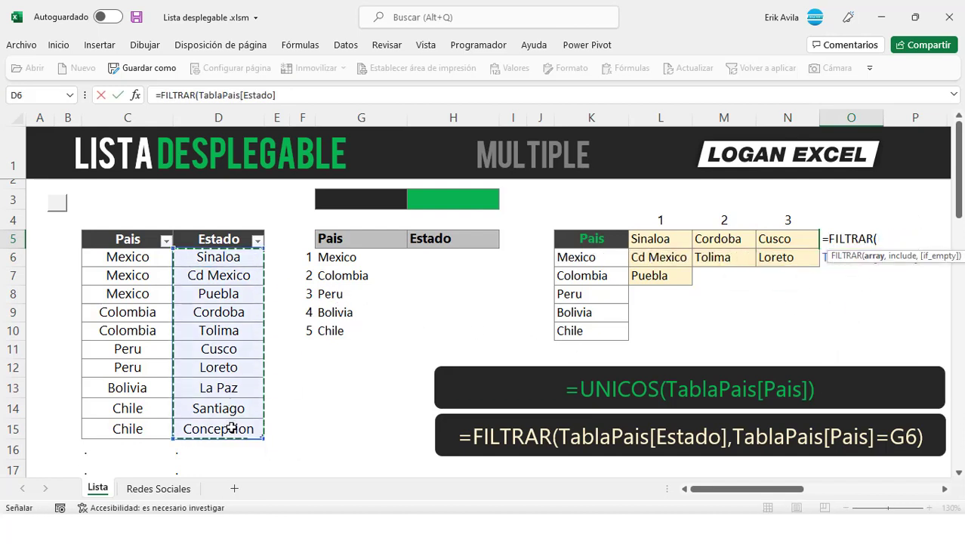
{"action": "type", "text": ","}
{"action": "left_click_drag", "start_coordinate": [135, 257], "coordinate": [129, 424]}
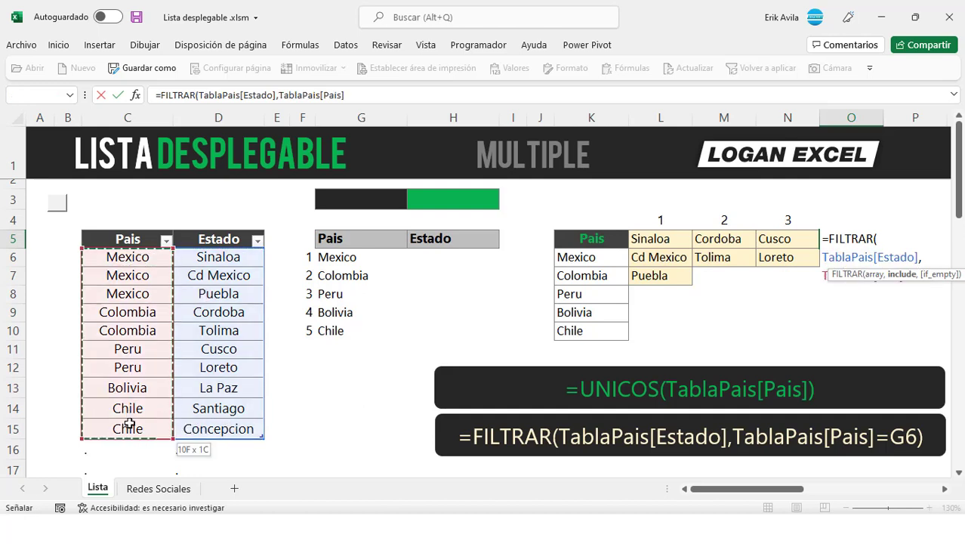
{"action": "type", "text": "="}
{"action": "left_click", "coordinate": [326, 319]}
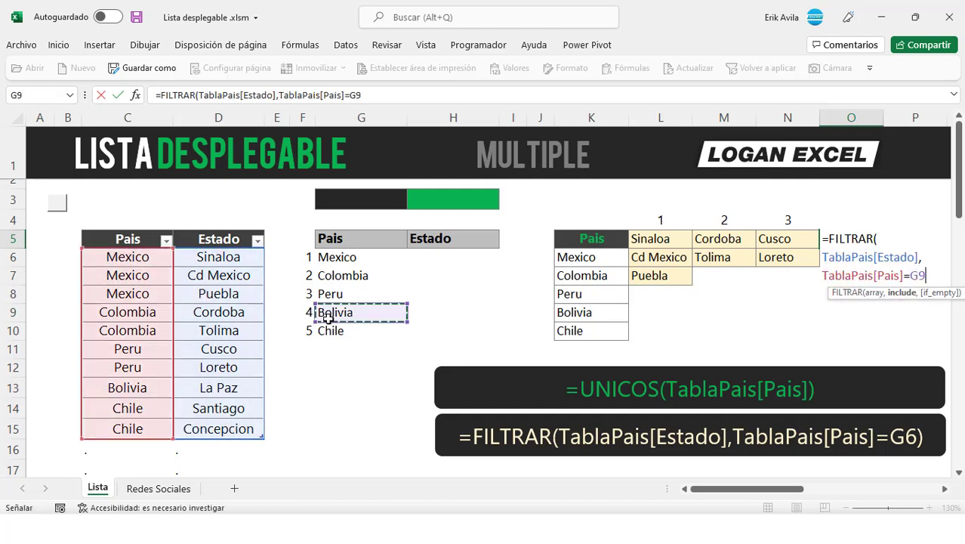
{"action": "key", "text": "Tab"}
- Enter =FILTRAR(TablaPais[Estado],TablaPais[Pais]=G10) in P5 to spill Chile's Santiago and Concepcion
{"action": "type", "text": "="}
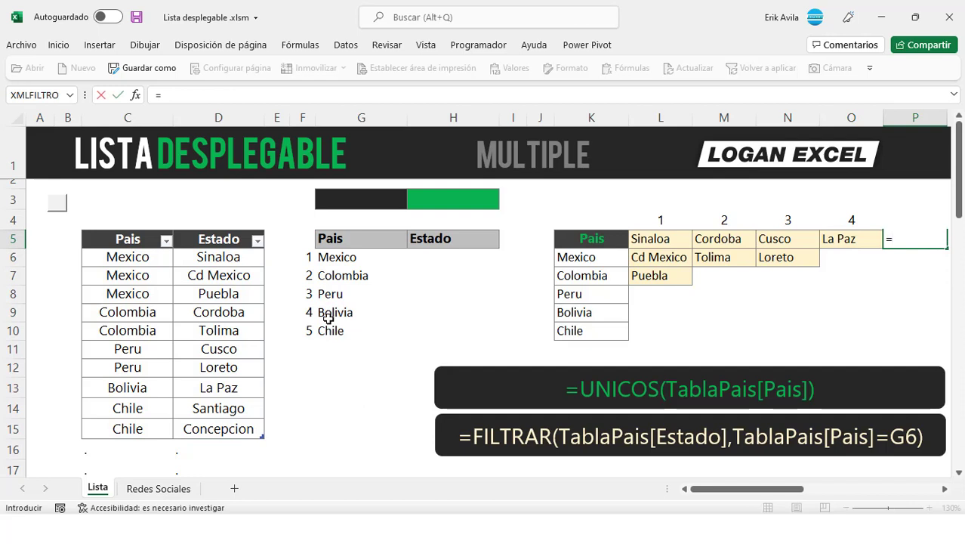
{"action": "type", "text": "fil"}
{"action": "double_click", "coordinate": [884, 273]}
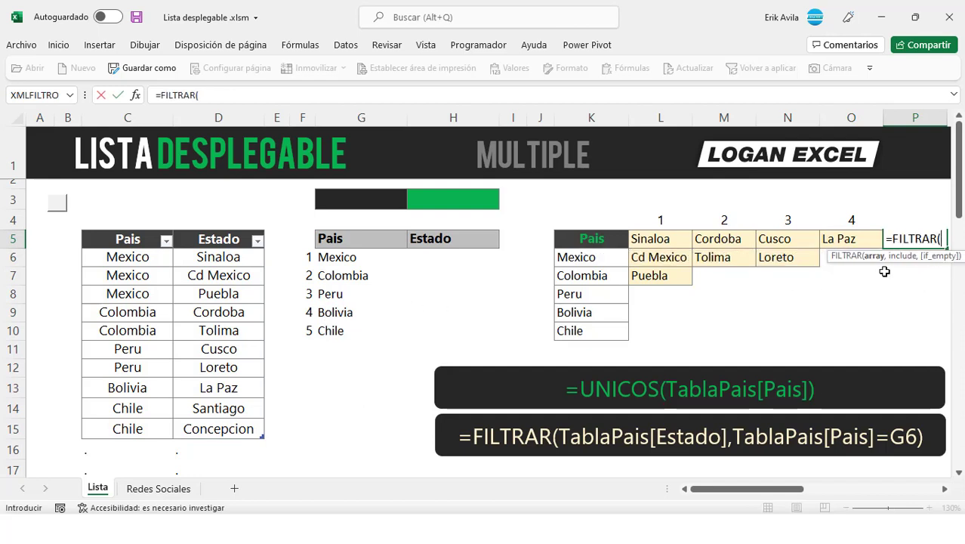
{"action": "left_click_drag", "start_coordinate": [242, 250], "coordinate": [241, 428]}
{"action": "type", "text": ","}
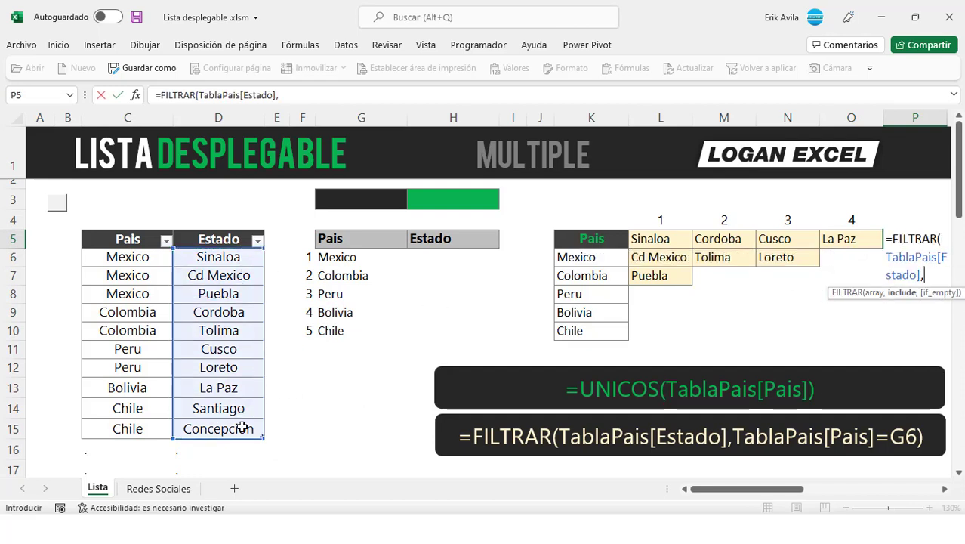
{"action": "left_click_drag", "start_coordinate": [154, 256], "coordinate": [138, 425]}
{"action": "type", "text": "="}
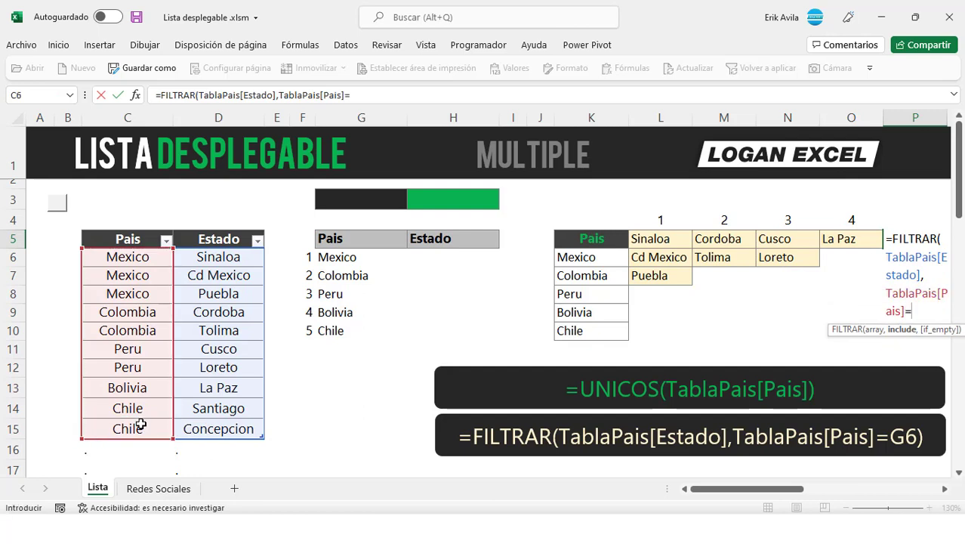
{"action": "left_click", "coordinate": [338, 332]}
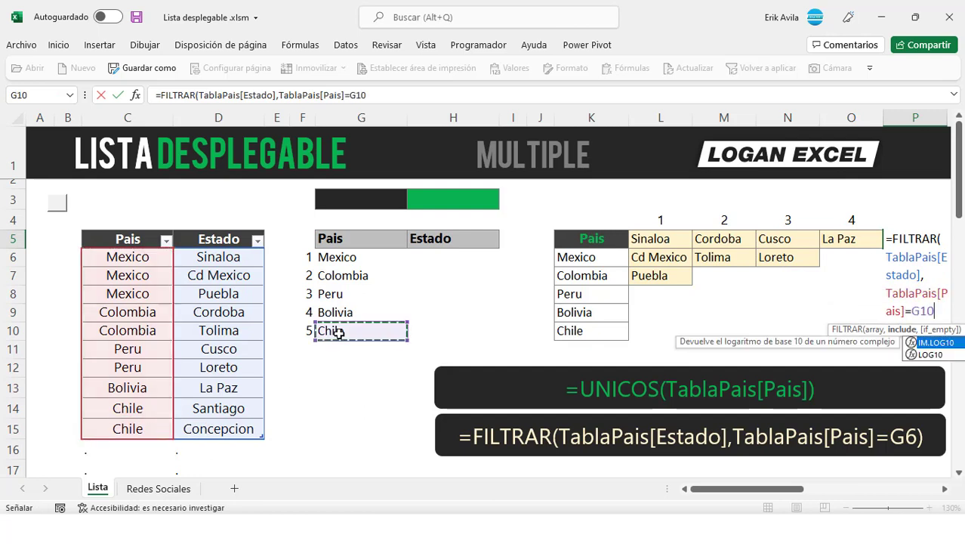
{"action": "key", "text": "Return"}
- Review the spilled state lists in L5:P5, checking the Mexico and Colombia results
{"action": "left_click", "coordinate": [761, 295]}
{"action": "key", "text": "Right"}
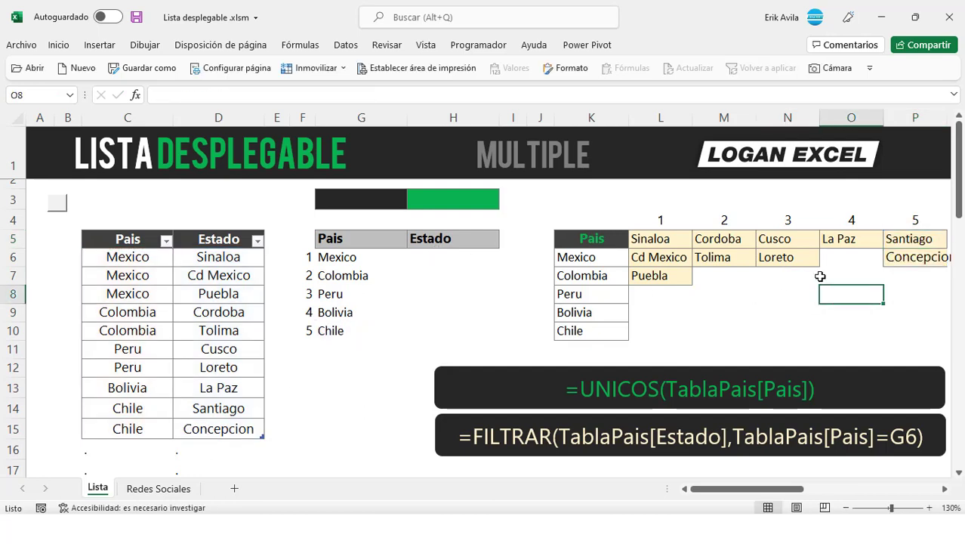
{"action": "left_click_drag", "start_coordinate": [653, 239], "coordinate": [667, 275]}
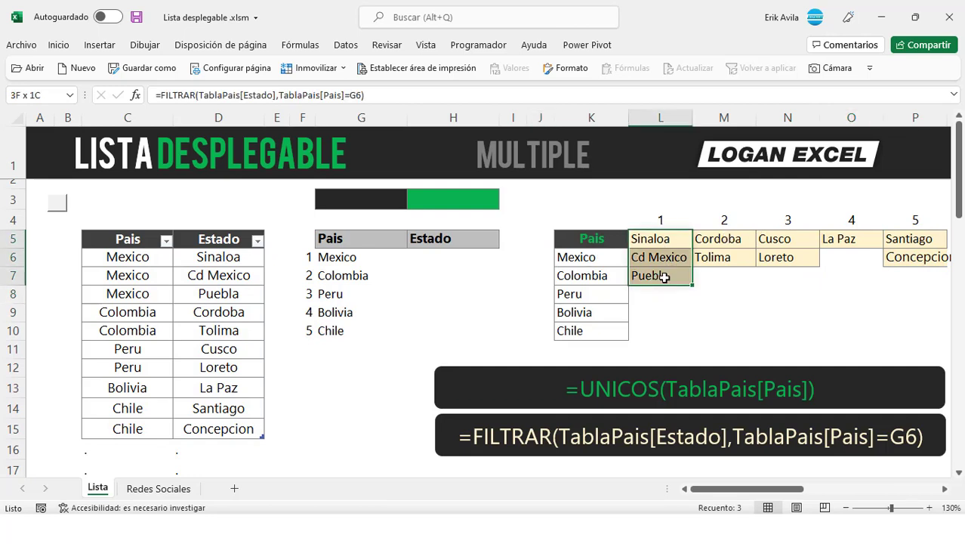
{"action": "left_click_drag", "start_coordinate": [711, 238], "coordinate": [725, 249]}
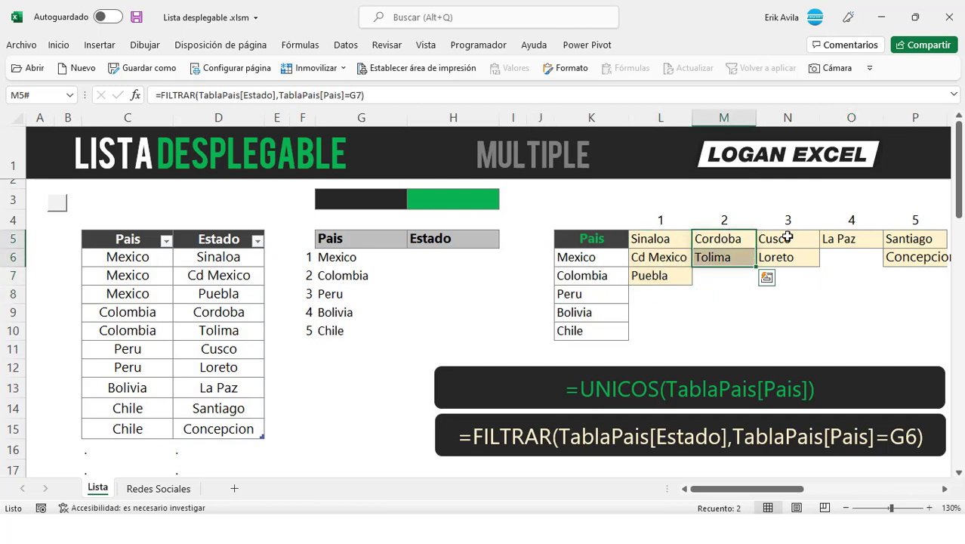
{"action": "key", "text": "Right"}
{"action": "key", "text": "Right"}
{"action": "key", "text": "Right"}
{"action": "key", "text": "Down"}
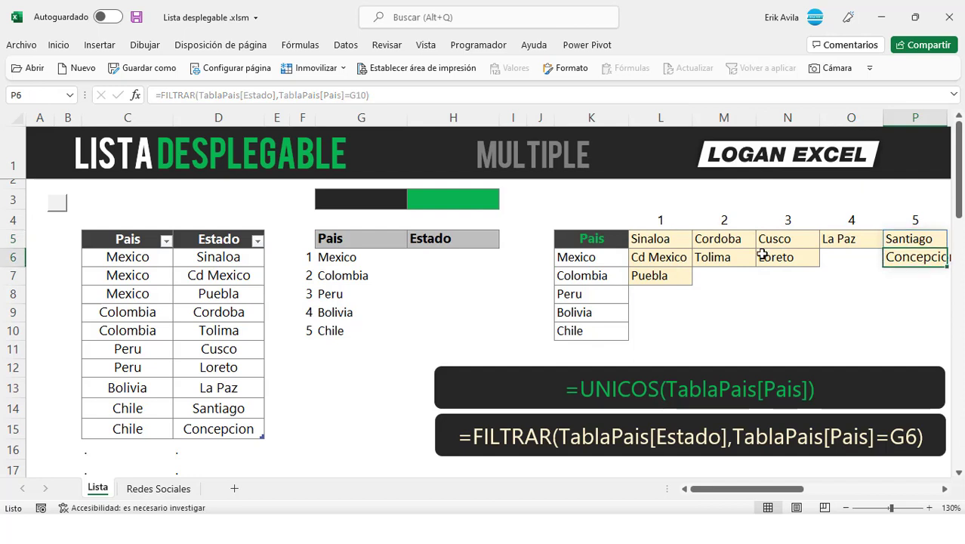
{"action": "key", "text": "Left"}
{"action": "key", "text": "Left"}
{"action": "key", "text": "Left"}
{"action": "left_click", "coordinate": [664, 242]}
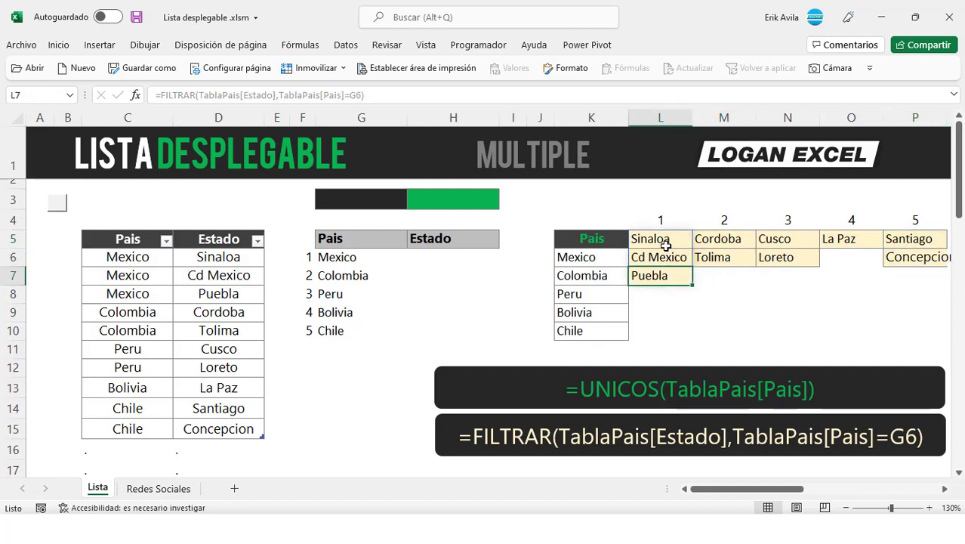
{"action": "key", "text": "Left"}
{"action": "key", "text": "Left"}
{"action": "key", "text": "Left"}
{"action": "key", "text": "Down"}
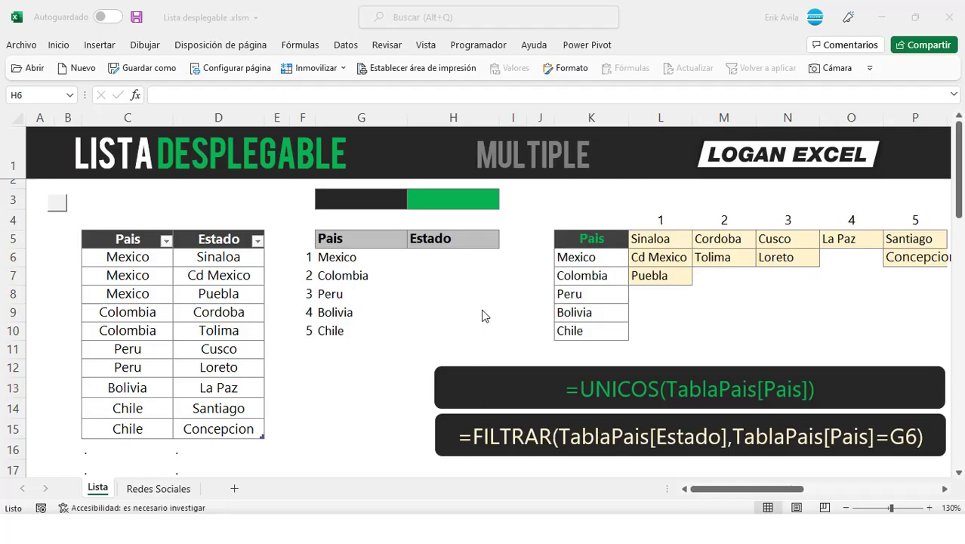
- Give H6 a List data validation sourced from the Mexico state spill in L5
{"action": "left_click", "coordinate": [445, 243]}
{"action": "left_click", "coordinate": [382, 262]}
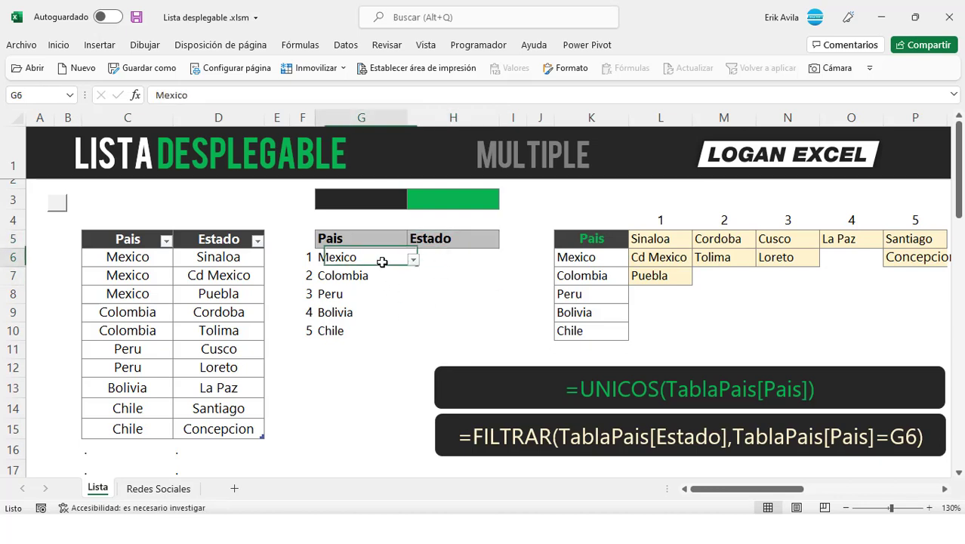
{"action": "left_click", "coordinate": [470, 258]}
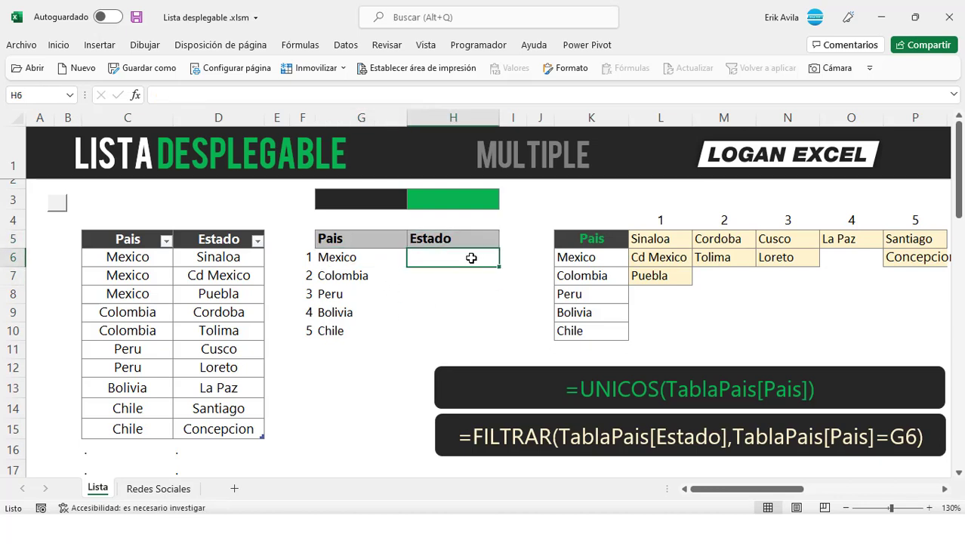
{"action": "left_click", "coordinate": [347, 47]}
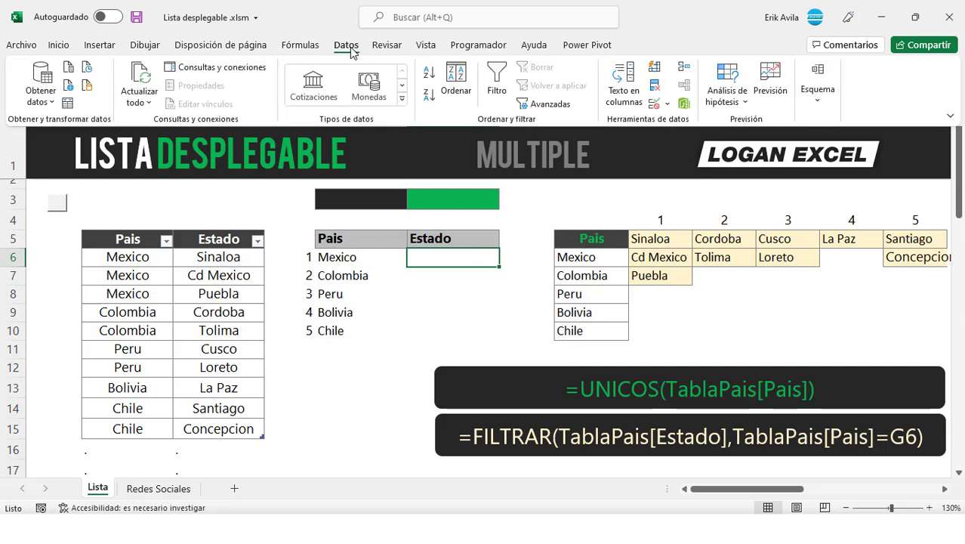
{"action": "left_click", "coordinate": [662, 102]}
{"action": "left_click", "coordinate": [677, 123]}
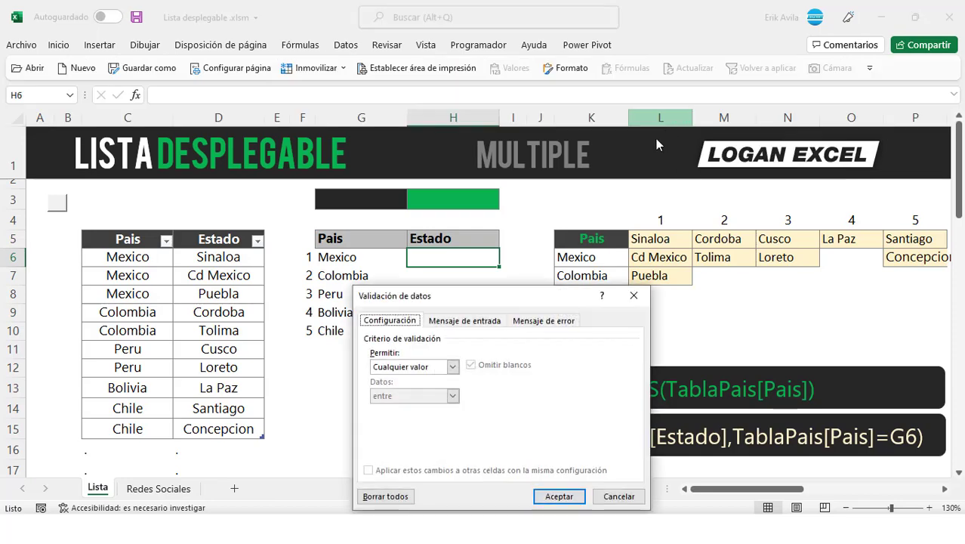
{"action": "left_click_drag", "start_coordinate": [506, 295], "coordinate": [483, 136]}
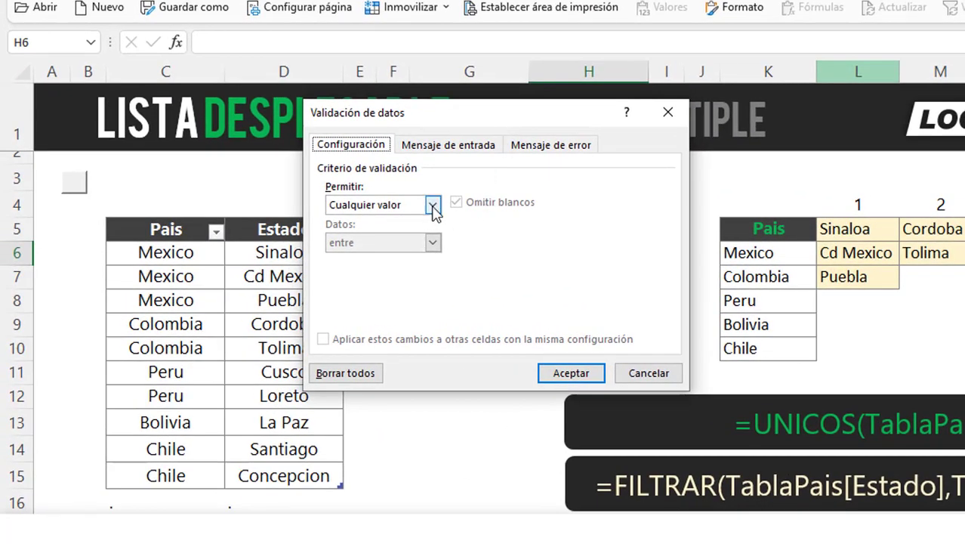
{"action": "left_click", "coordinate": [432, 205]}
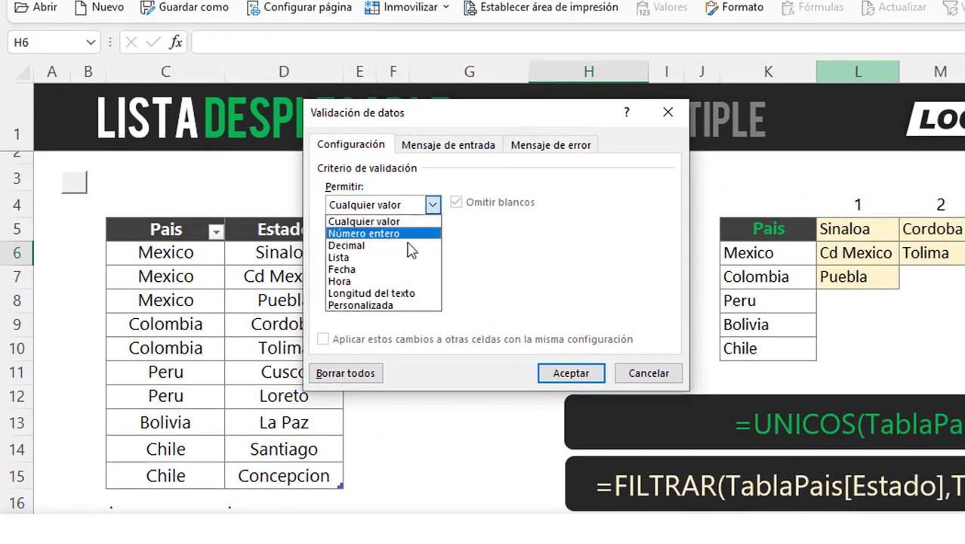
{"action": "left_click", "coordinate": [385, 257]}
{"action": "left_click", "coordinate": [382, 279]}
{"action": "type", "text": "=L6#"}
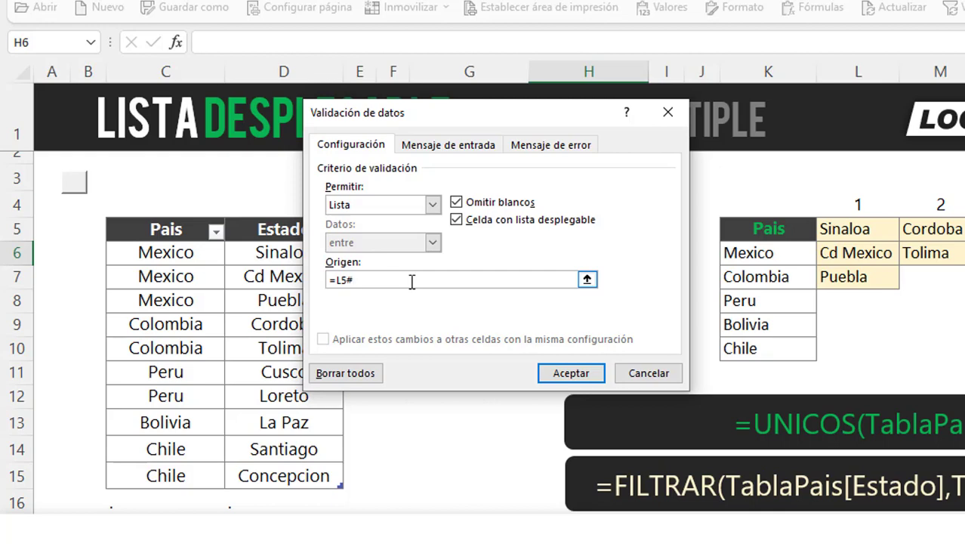
{"action": "left_click", "coordinate": [572, 377]}
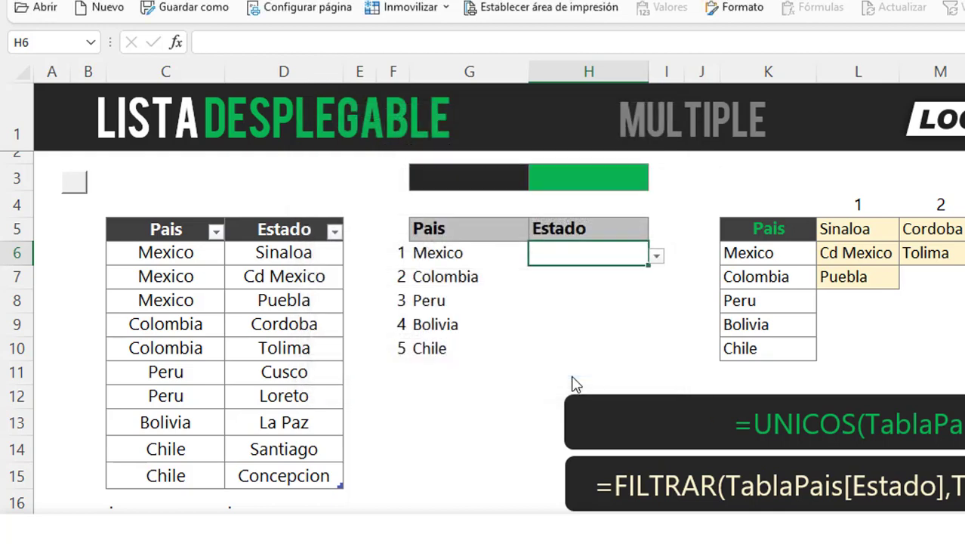
- Pick Cd Mexico in H6's drop-down, then change it to Puebla
{"action": "left_click", "coordinate": [656, 257]}
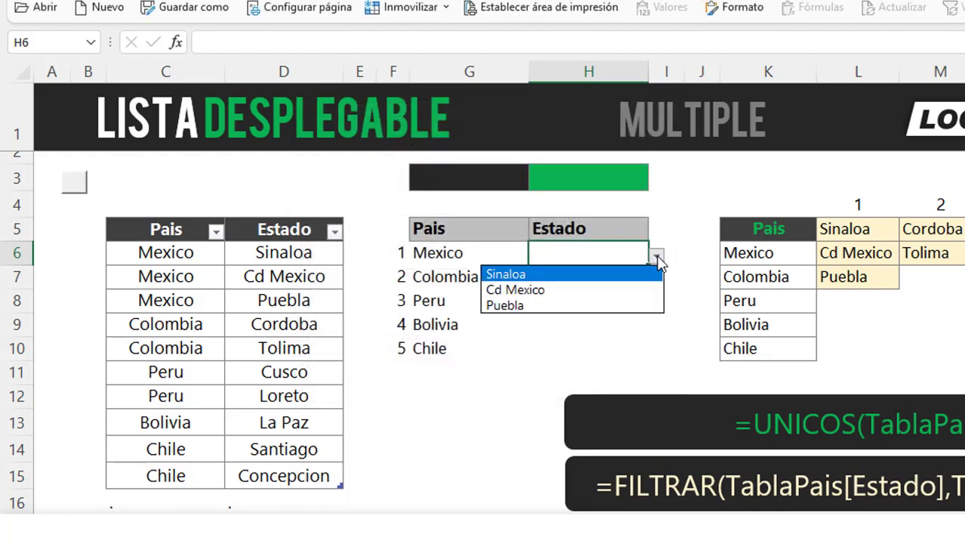
{"action": "left_click", "coordinate": [600, 290]}
{"action": "left_click", "coordinate": [487, 263]}
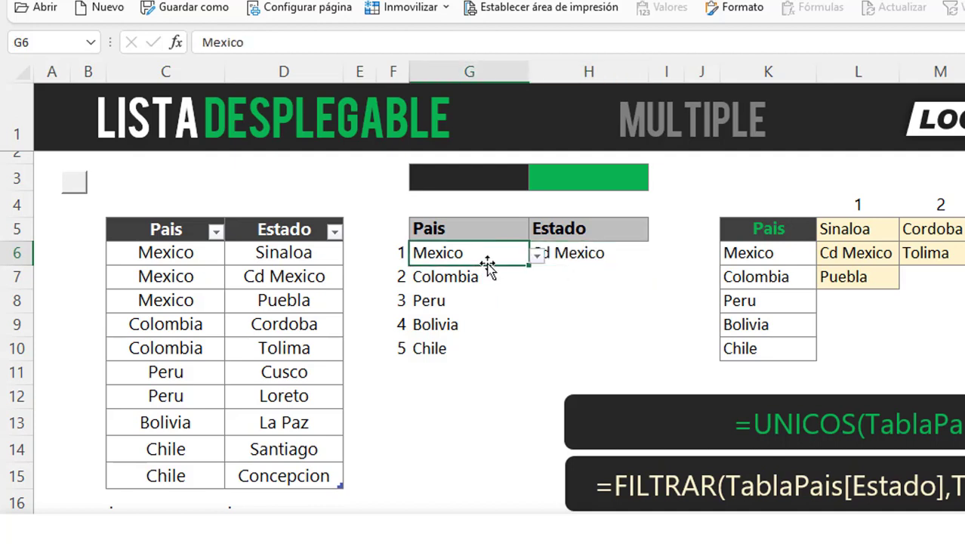
{"action": "left_click", "coordinate": [593, 255]}
{"action": "left_click", "coordinate": [655, 257]}
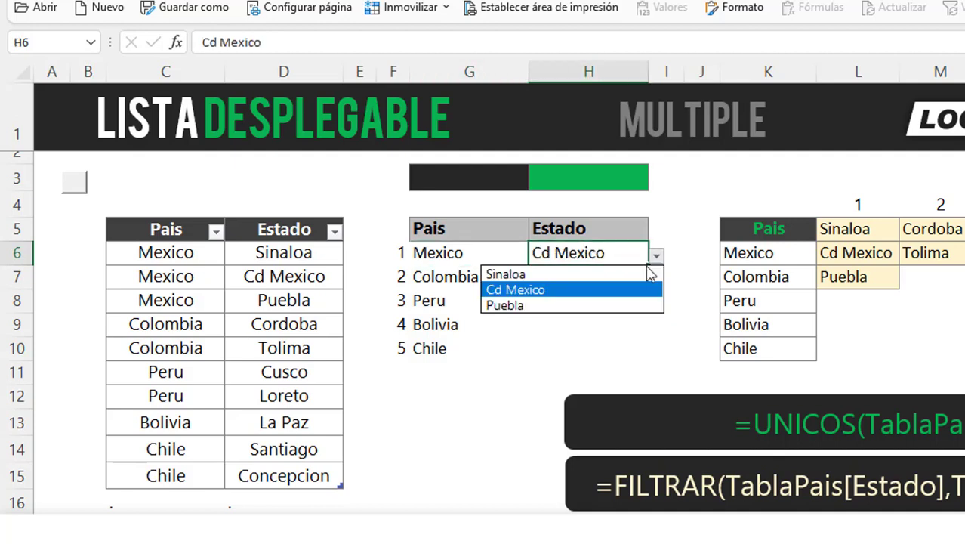
{"action": "left_click", "coordinate": [631, 305]}
{"action": "left_click", "coordinate": [578, 285]}
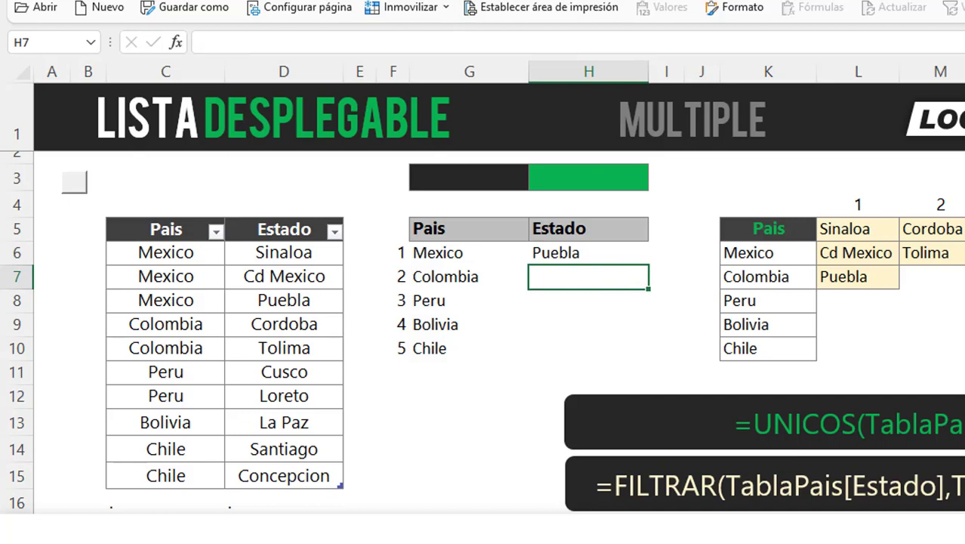
{"action": "left_click", "coordinate": [453, 1]}
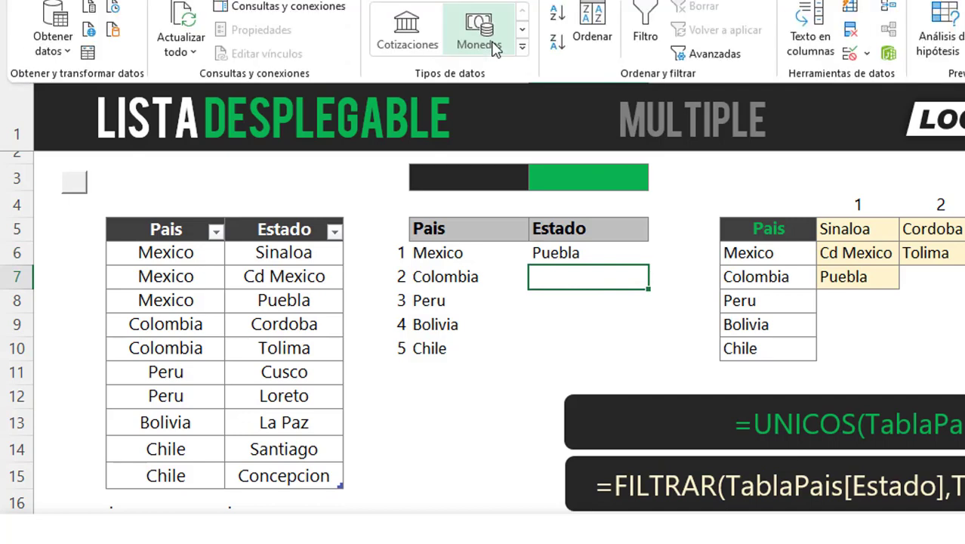
- Give H7 a List validation from Colombia's state spill and choose Tolima
{"action": "left_click", "coordinate": [850, 53]}
{"action": "left_click", "coordinate": [432, 205]}
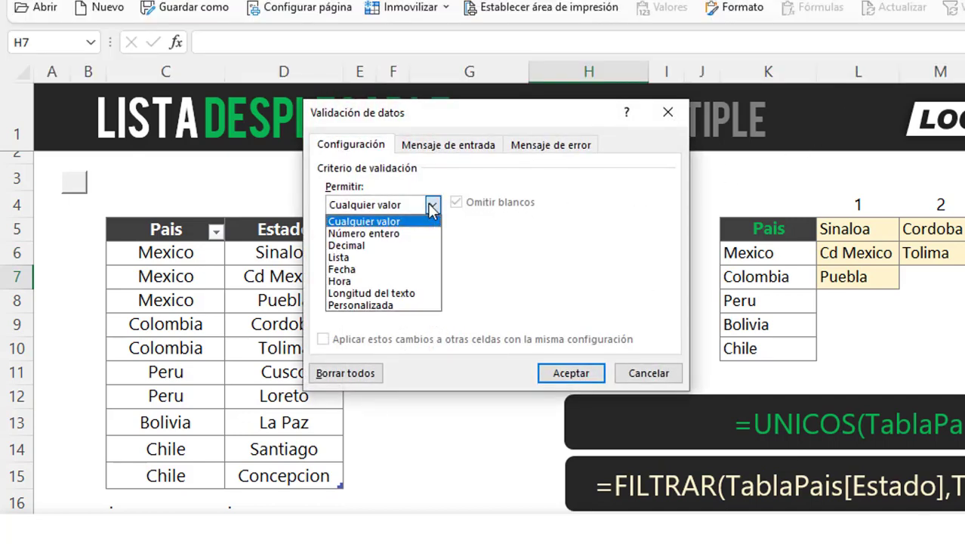
{"action": "left_click", "coordinate": [408, 257]}
{"action": "left_click", "coordinate": [391, 279]}
{"action": "type", "text": "=M5"}
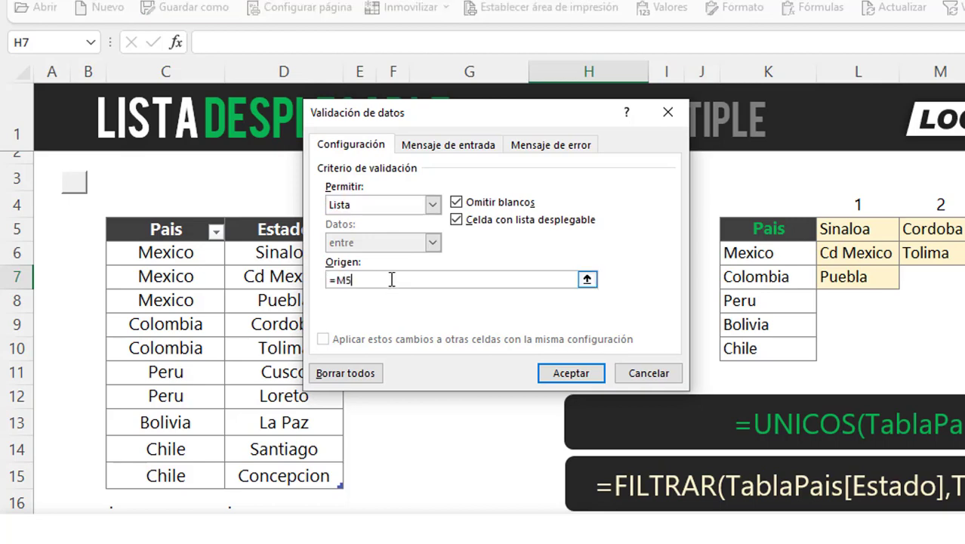
{"action": "type", "text": "#"}
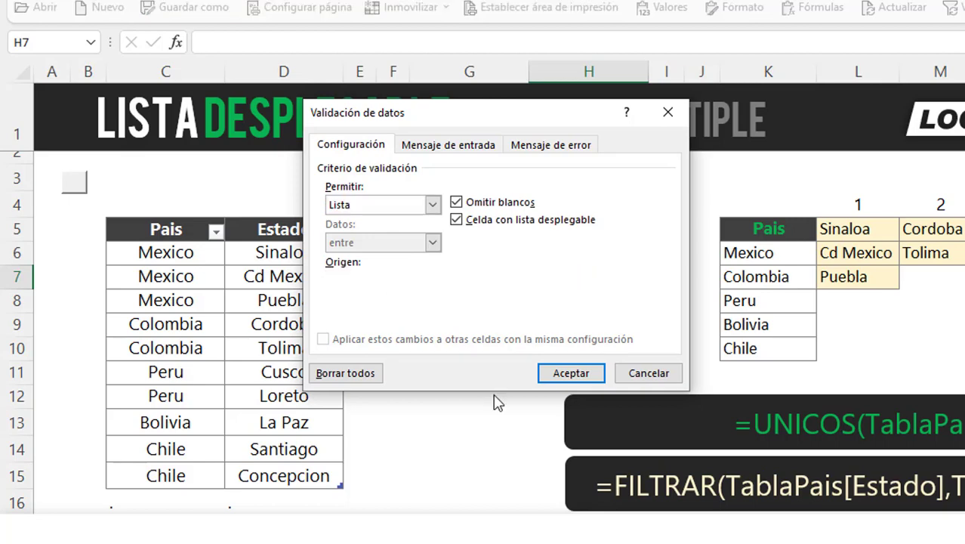
{"action": "left_click", "coordinate": [571, 373]}
{"action": "left_click", "coordinate": [656, 279]}
{"action": "left_click", "coordinate": [615, 312]}
- Give H8 a List validation from Peru's state spill and choose Loreto
{"action": "left_click", "coordinate": [586, 301]}
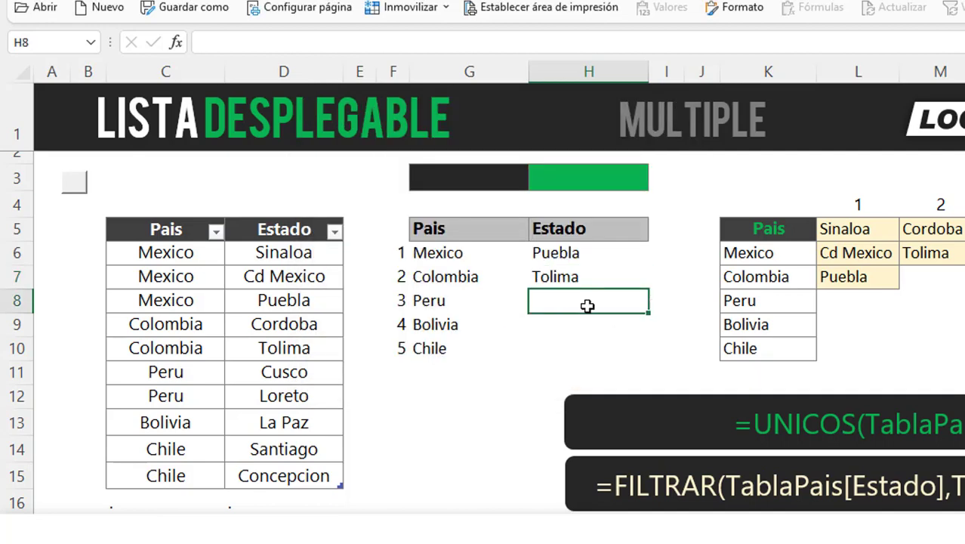
{"action": "left_click", "coordinate": [851, 42]}
{"action": "left_click", "coordinate": [432, 204]}
{"action": "left_click", "coordinate": [402, 264]}
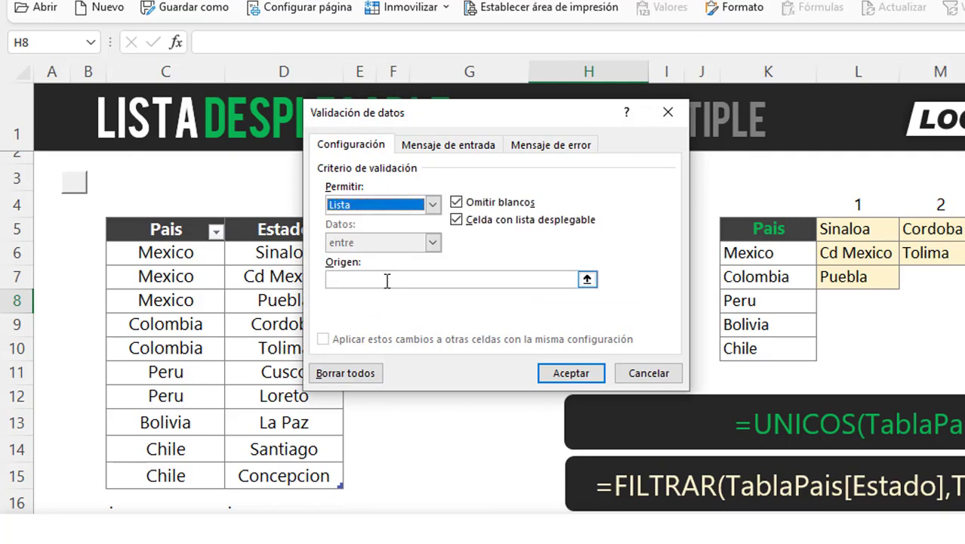
{"action": "left_click", "coordinate": [387, 281]}
{"action": "type", "text": "N5#"}
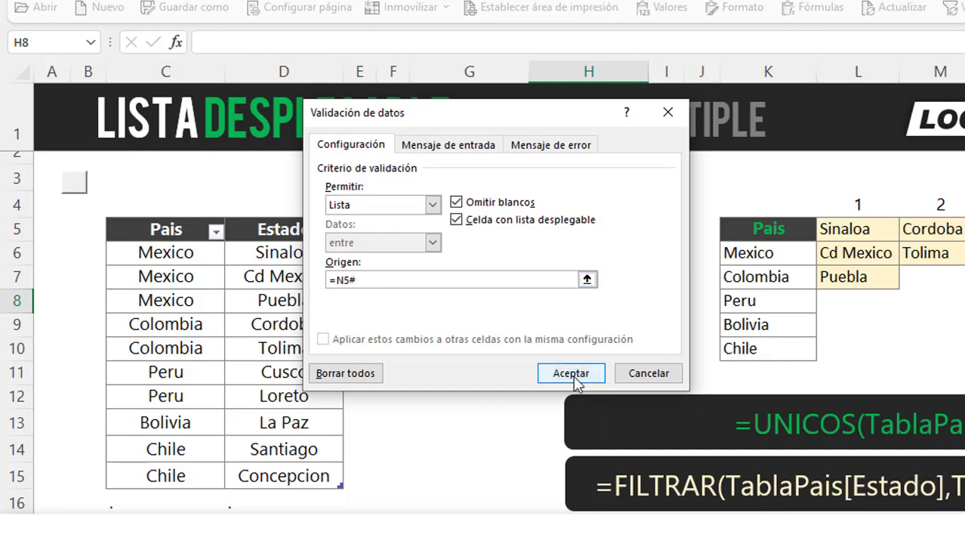
{"action": "left_click", "coordinate": [571, 373]}
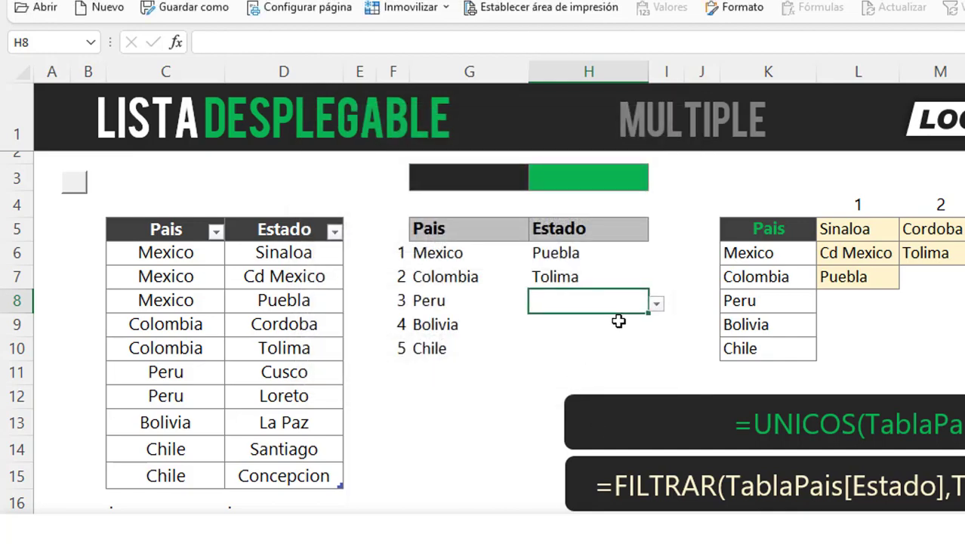
{"action": "left_click", "coordinate": [656, 302]}
{"action": "left_click", "coordinate": [627, 334]}
- Give H9 a List validation from Bolivia's state spill and choose La Paz
{"action": "left_click", "coordinate": [578, 319]}
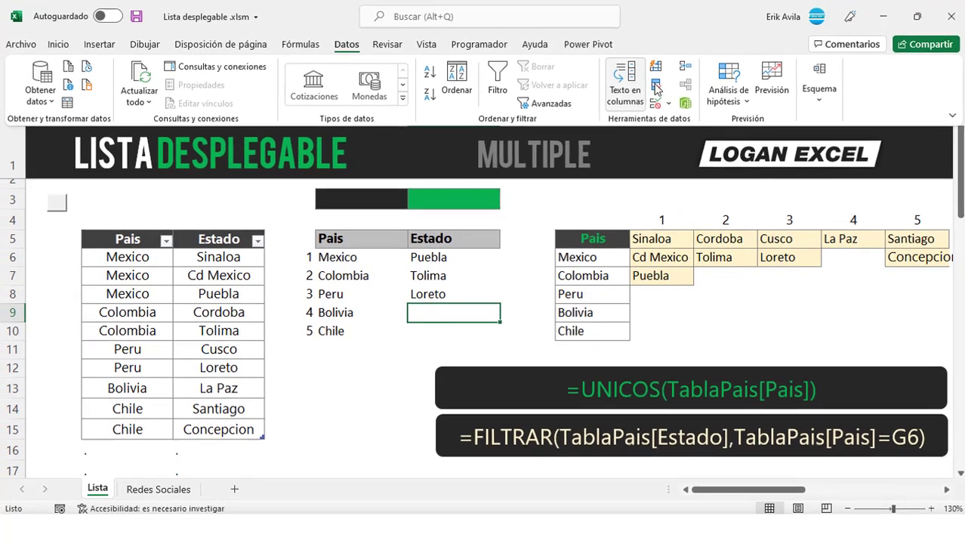
{"action": "left_click", "coordinate": [655, 88]}
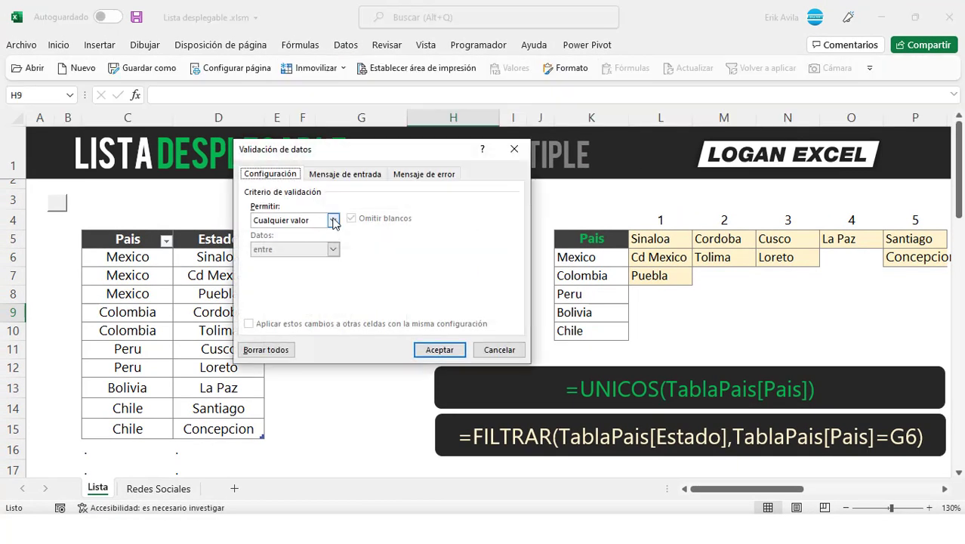
{"action": "left_click", "coordinate": [333, 220]}
{"action": "left_click", "coordinate": [268, 254]}
{"action": "left_click", "coordinate": [301, 278]}
{"action": "type", "text": "=O5#"}
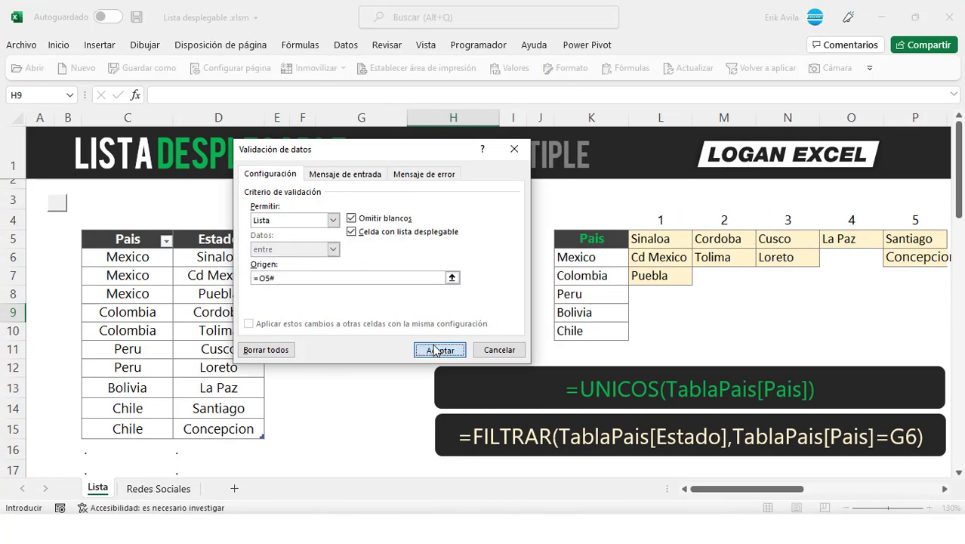
{"action": "left_click", "coordinate": [438, 349]}
{"action": "left_click", "coordinate": [505, 314]}
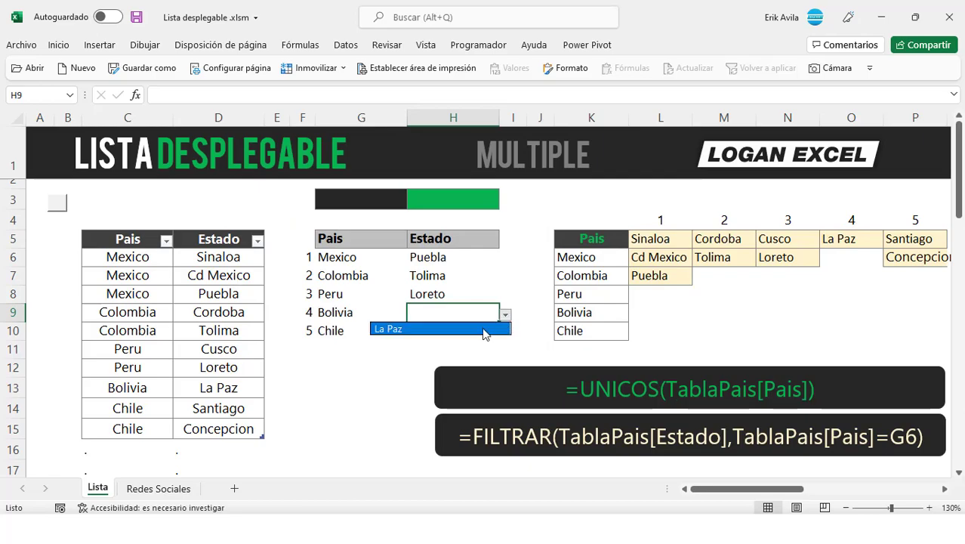
{"action": "left_click", "coordinate": [446, 331]}
- Give H10 a List validation from Chile's state spill and choose Concepcion
{"action": "left_click", "coordinate": [446, 332]}
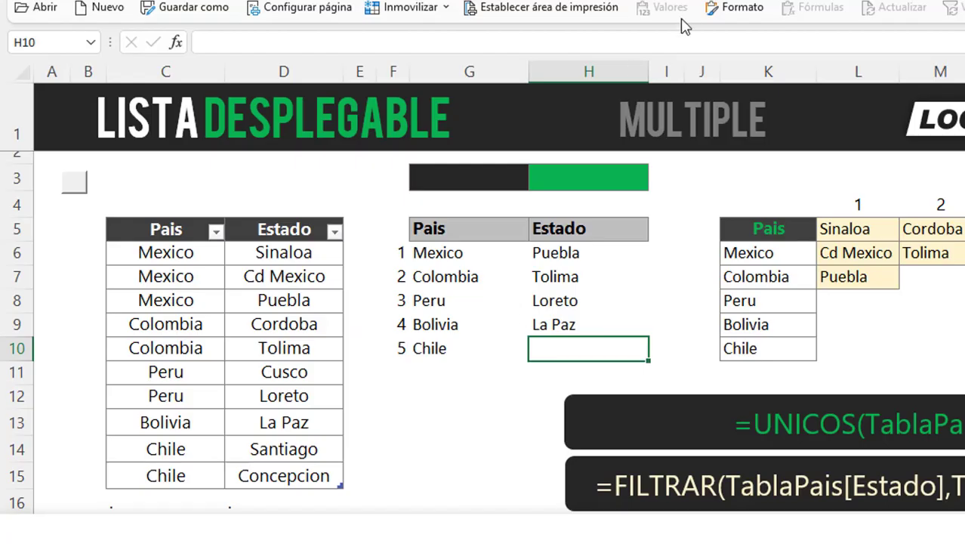
{"action": "left_click", "coordinate": [480, 2]}
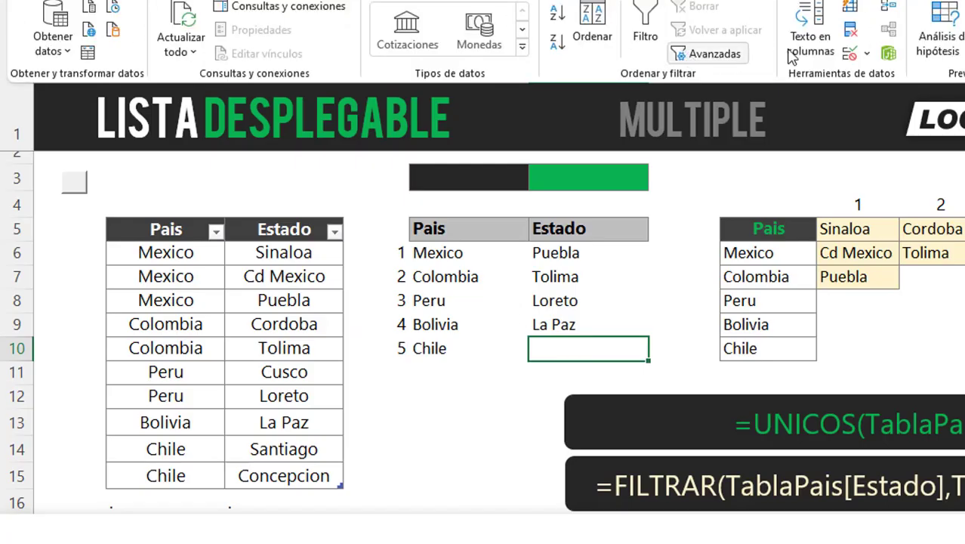
{"action": "left_click", "coordinate": [850, 54]}
{"action": "left_click", "coordinate": [434, 205]}
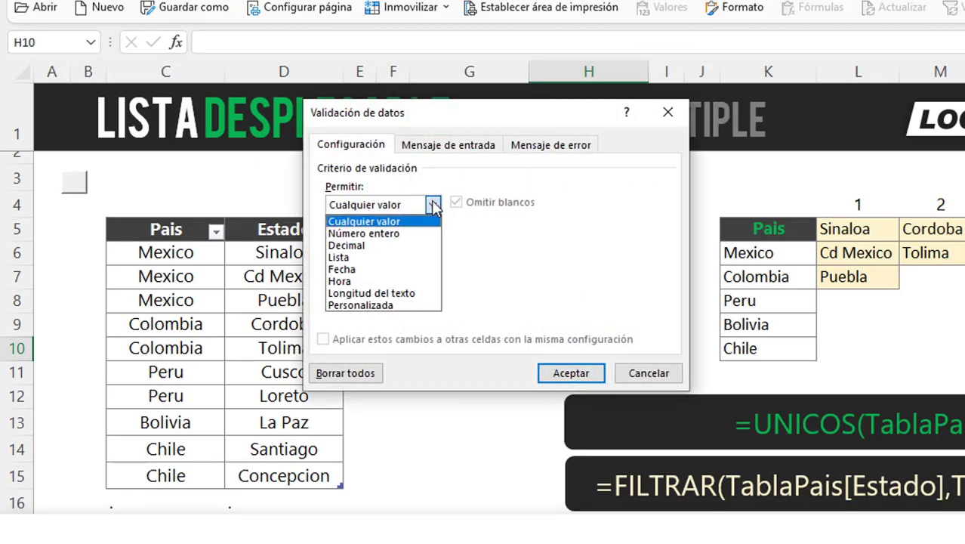
{"action": "left_click", "coordinate": [425, 257]}
{"action": "left_click", "coordinate": [426, 278]}
{"action": "type", "text": "=P5#"}
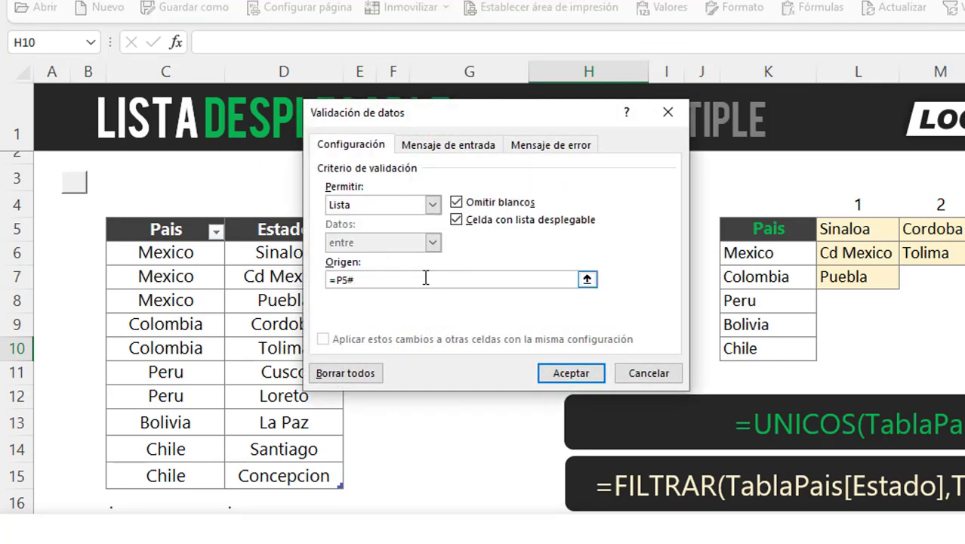
{"action": "left_click", "coordinate": [582, 374]}
{"action": "left_click", "coordinate": [655, 348]}
{"action": "left_click", "coordinate": [596, 383]}
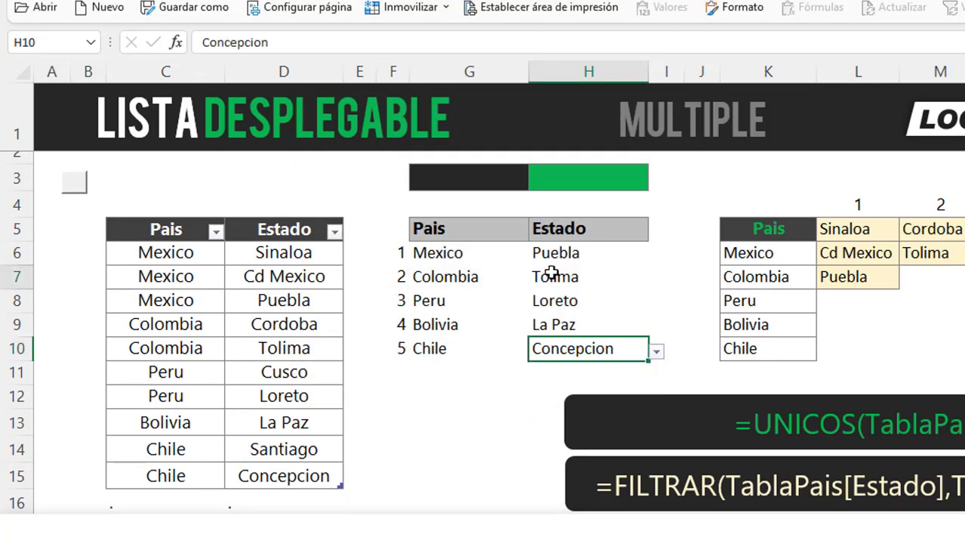
{"action": "left_click", "coordinate": [507, 257]}
- Switch H6 to Cd Mexico, H7 to Cordoba and H8 to Cusco using their drop-downs
{"action": "left_click", "coordinate": [576, 253]}
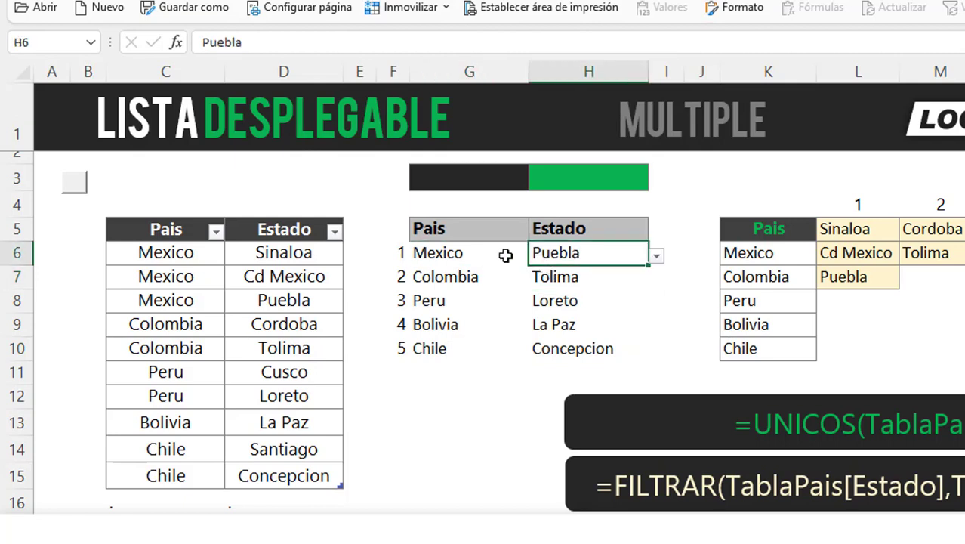
{"action": "left_click", "coordinate": [506, 256]}
{"action": "left_click", "coordinate": [575, 254]}
{"action": "left_click", "coordinate": [656, 257]}
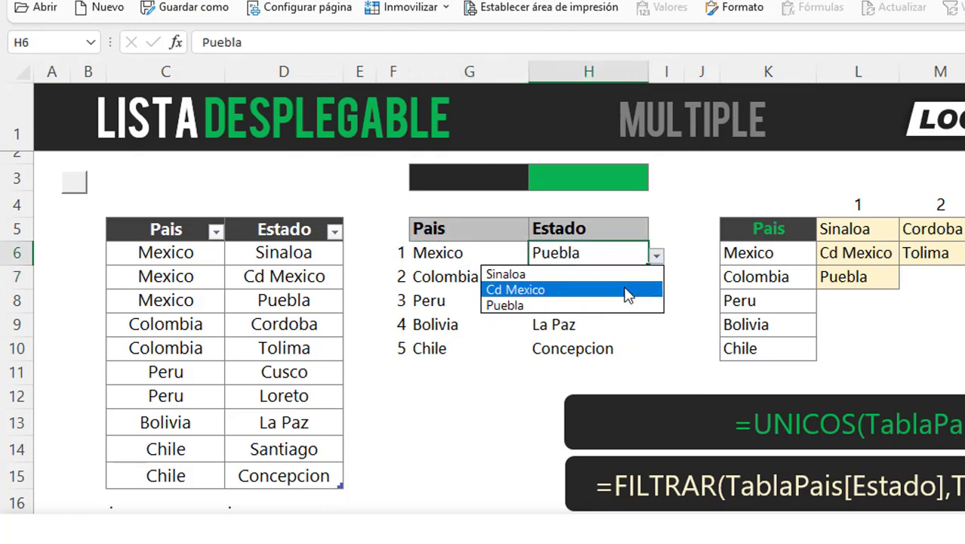
{"action": "left_click", "coordinate": [622, 287]}
{"action": "left_click", "coordinate": [620, 279]}
{"action": "left_click", "coordinate": [656, 279]}
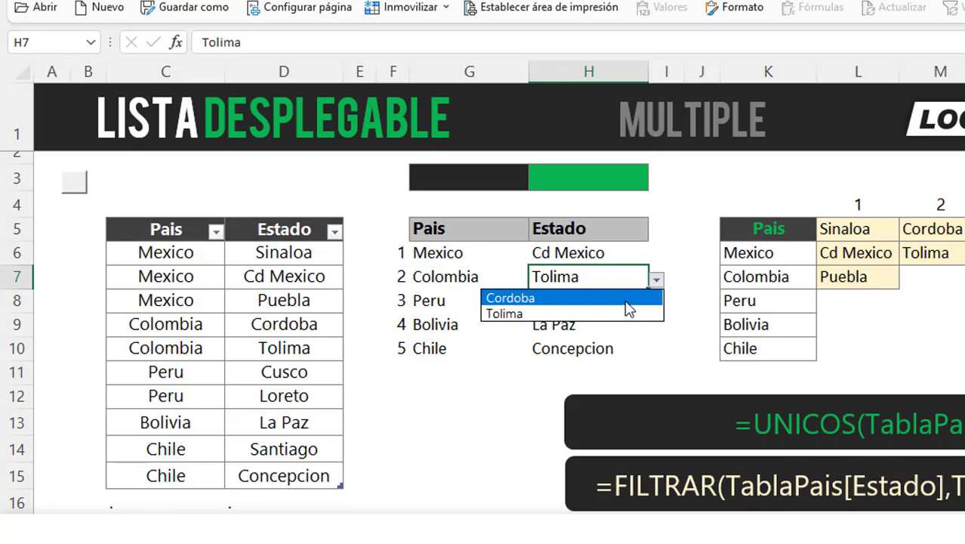
{"action": "left_click", "coordinate": [627, 299]}
{"action": "left_click", "coordinate": [604, 304]}
{"action": "left_click", "coordinate": [656, 303]}
{"action": "left_click", "coordinate": [638, 321]}
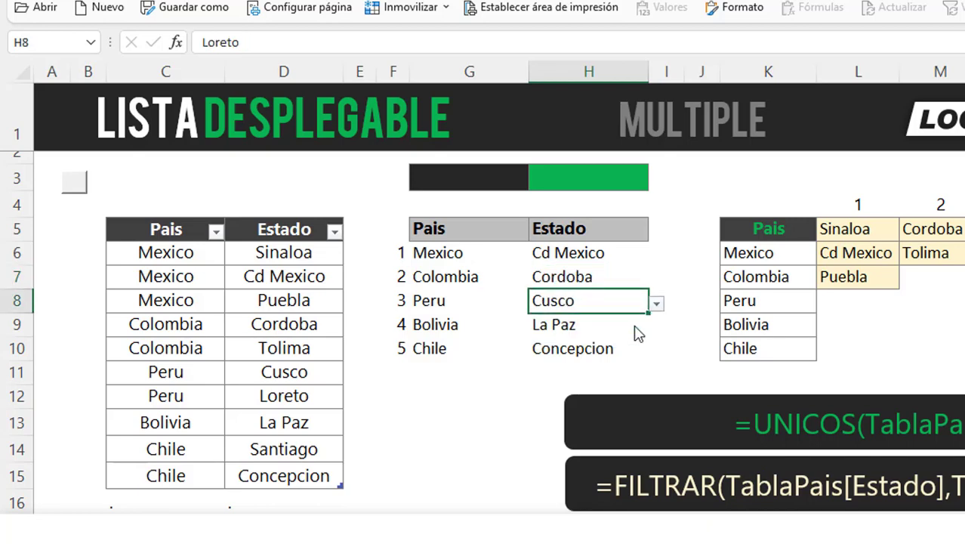
{"action": "left_click", "coordinate": [618, 345]}
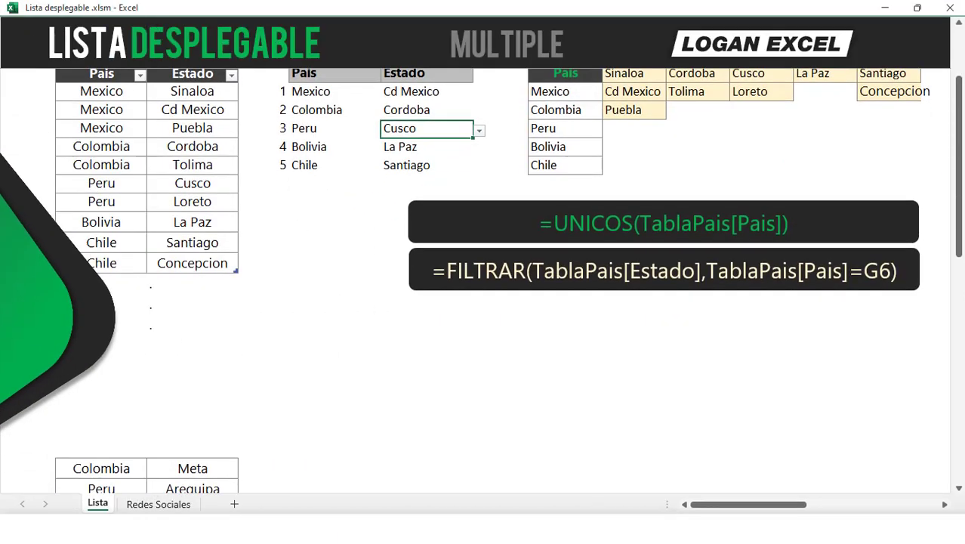
- Copy the Colombia–Meta, Peru–Arequipa and Mexico–Veracruz rows and paste them below Chile in TablaPais
{"action": "scroll", "coordinate": [111, 373], "scroll_direction": "down", "scroll_amount": 1}
{"action": "mouse_move", "coordinate": [114, 411]}
{"action": "left_mouse_down"}
{"action": "mouse_move", "coordinate": [129, 444]}
{"action": "mouse_move", "coordinate": [165, 458]}
{"action": "left_mouse_up"}
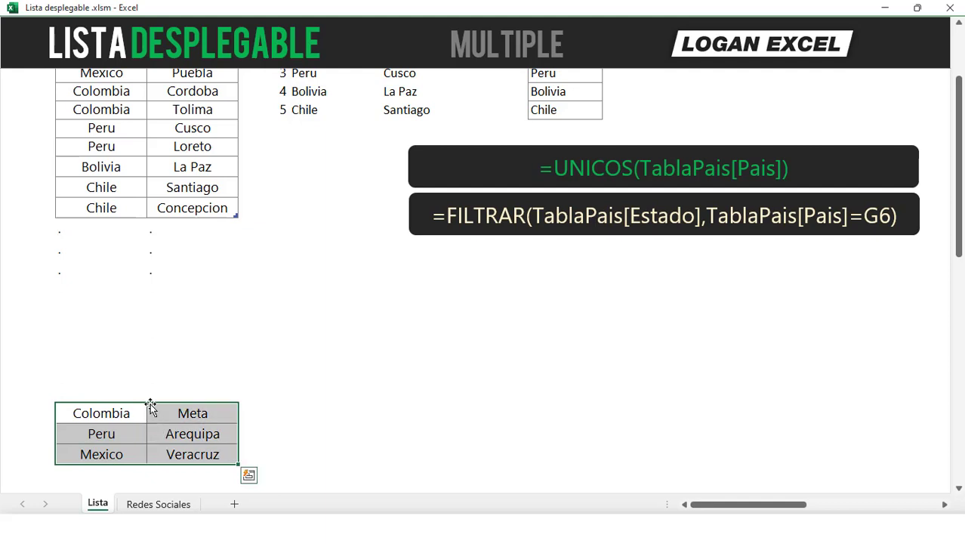
{"action": "key", "text": "ctrl+c"}
{"action": "scroll", "coordinate": [153, 353], "scroll_direction": "up", "scroll_amount": 2}
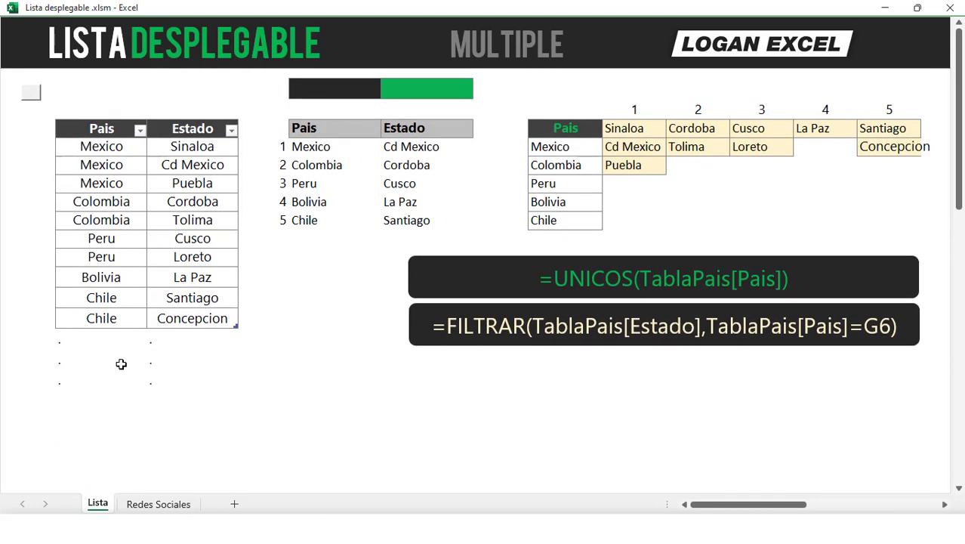
{"action": "left_click", "coordinate": [118, 336]}
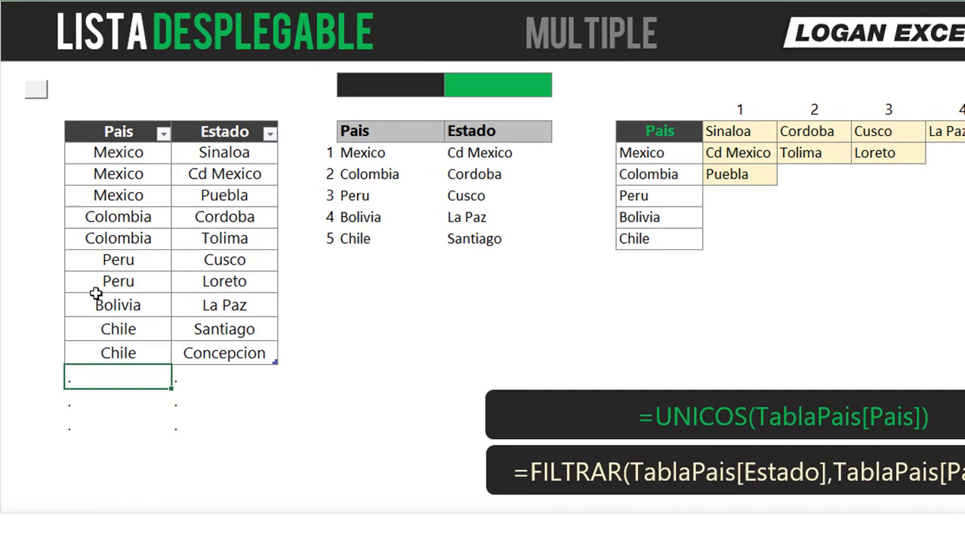
{"action": "key", "text": "ctrl+v"}
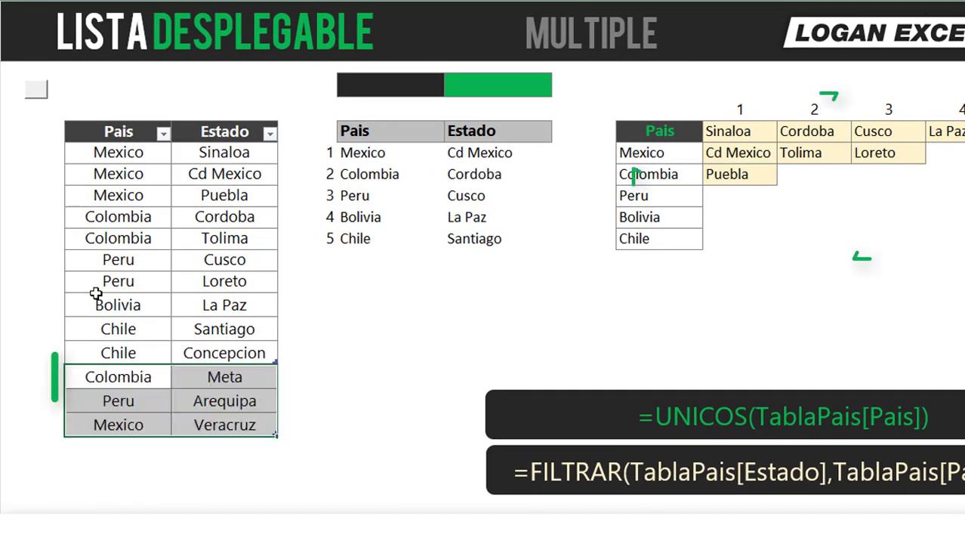
{"action": "left_click", "coordinate": [241, 380]}
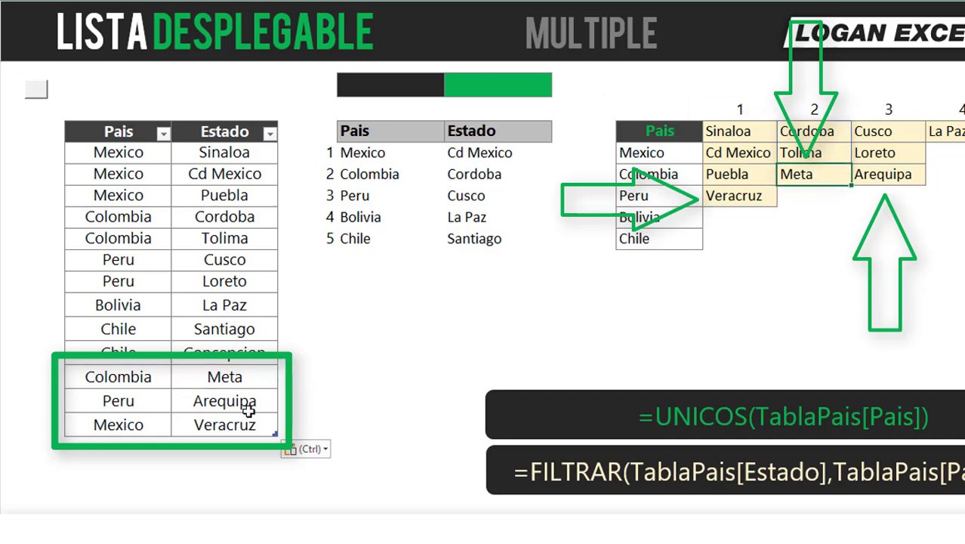
{"action": "left_click", "coordinate": [224, 407]}
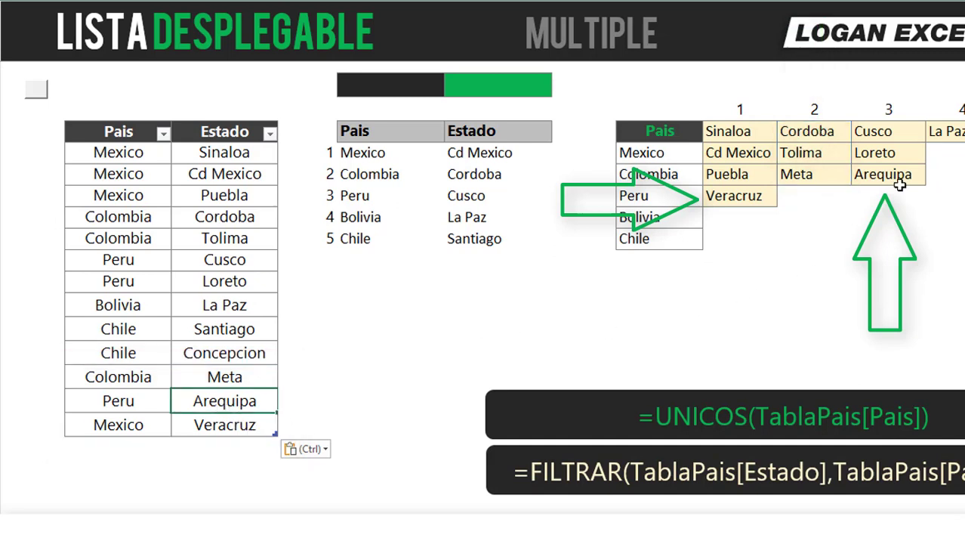
- Choose Veracruz for Mexico, Meta for Colombia and Arequipa for Peru from the Estado drop-downs
{"action": "left_click", "coordinate": [223, 429]}
{"action": "left_click", "coordinate": [727, 198]}
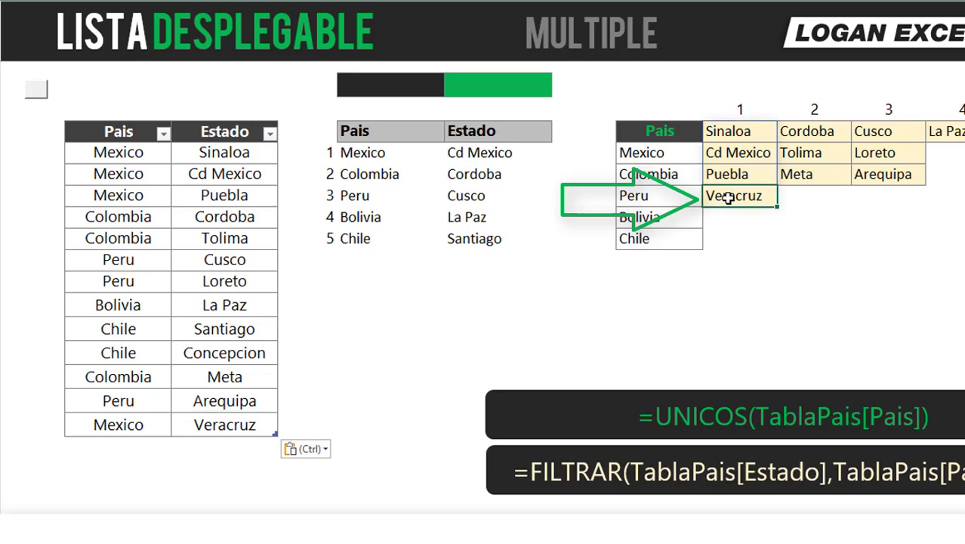
{"action": "left_click", "coordinate": [504, 152]}
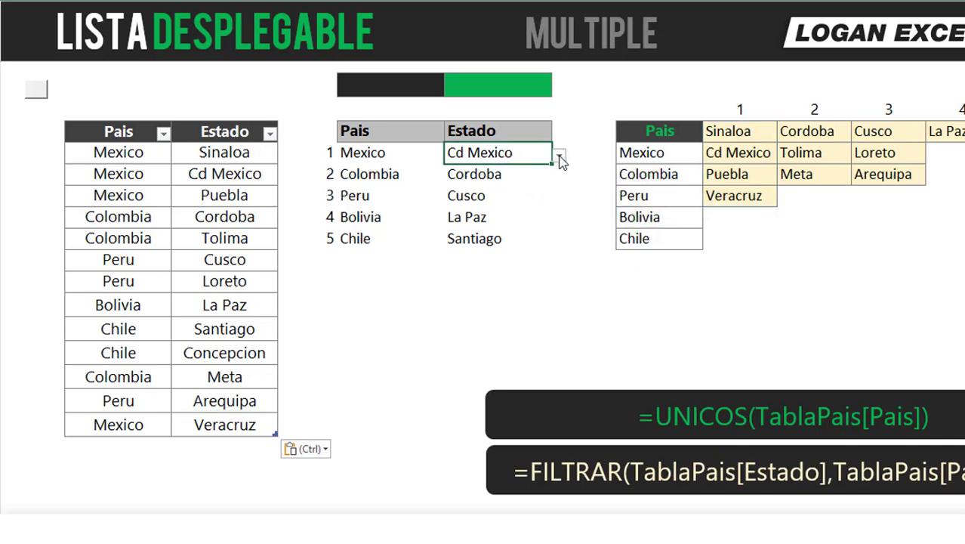
{"action": "left_click", "coordinate": [559, 156]}
{"action": "left_click", "coordinate": [505, 213]}
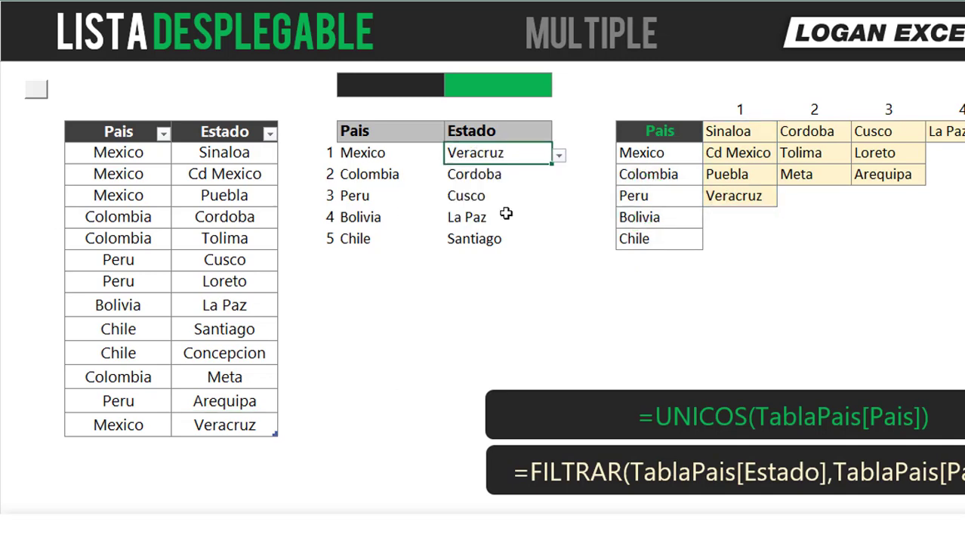
{"action": "left_click", "coordinate": [504, 175]}
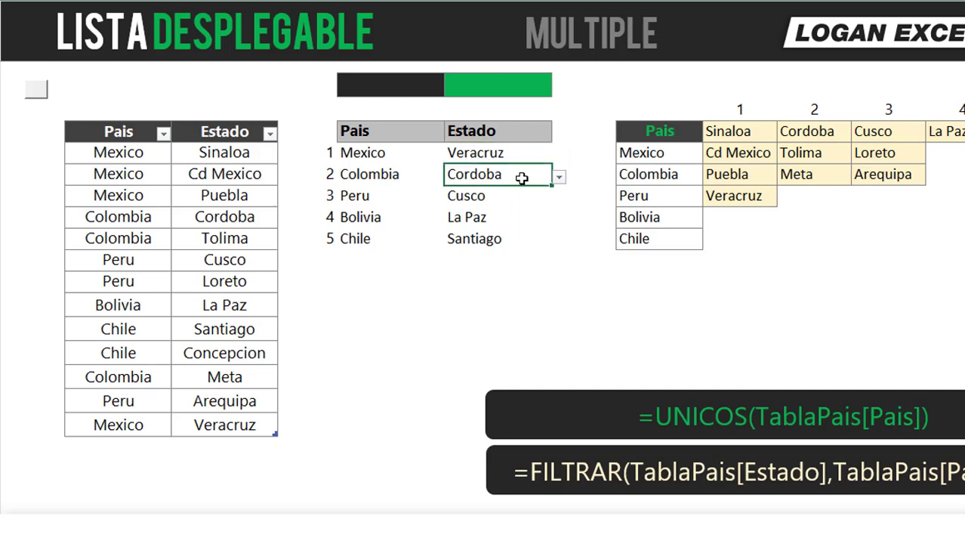
{"action": "left_click", "coordinate": [560, 180]}
{"action": "left_click", "coordinate": [533, 221]}
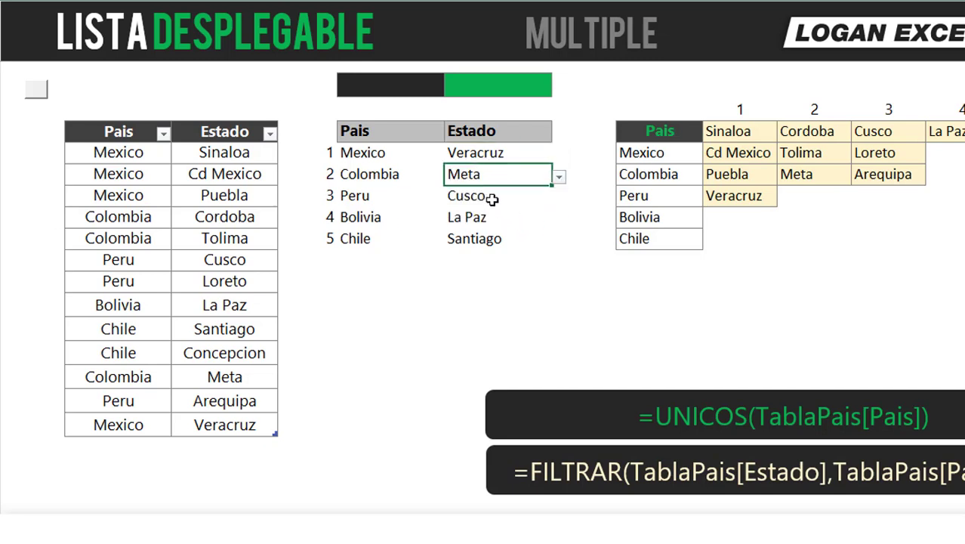
{"action": "left_click", "coordinate": [492, 198]}
{"action": "left_click", "coordinate": [558, 198]}
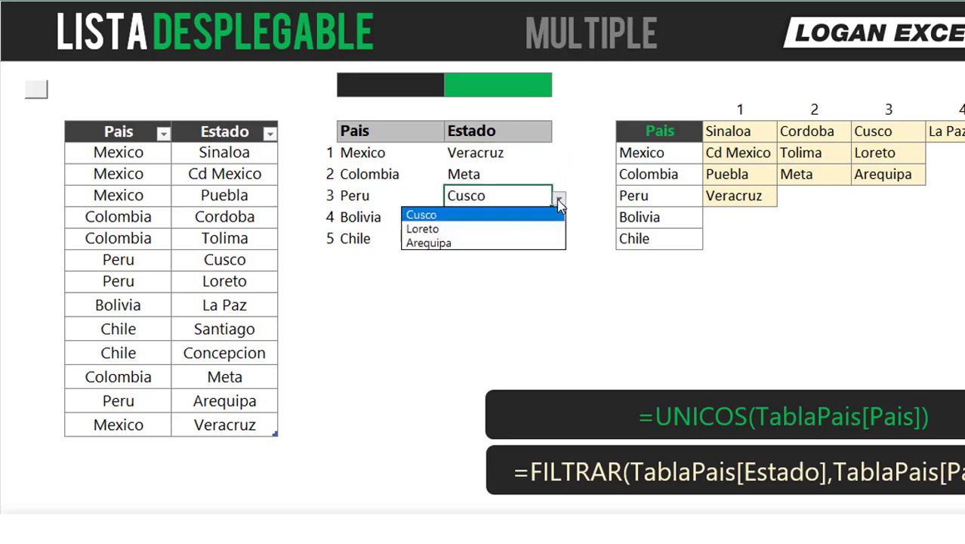
{"action": "left_click", "coordinate": [512, 243]}
- Add a new Mexico–Yucatan row at the bottom of TablaPais
{"action": "left_click", "coordinate": [142, 451]}
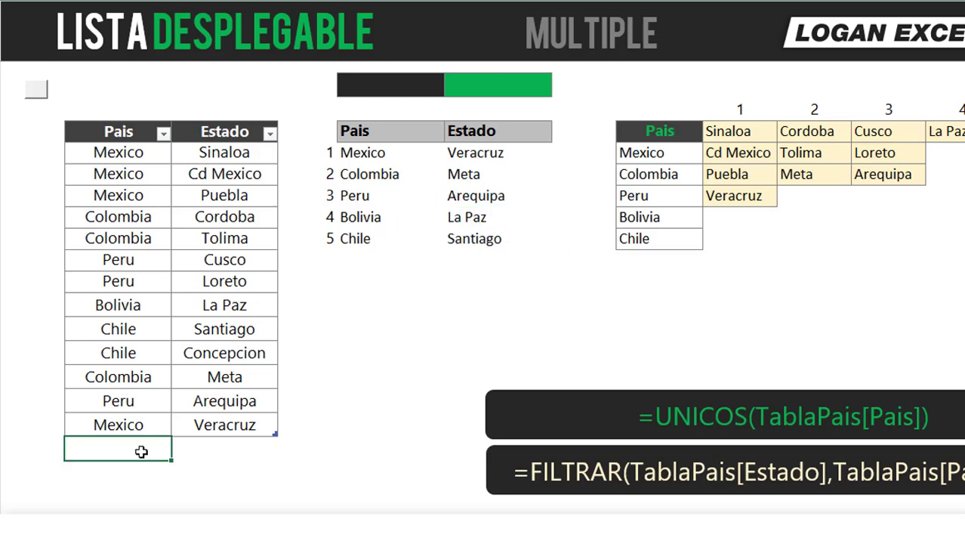
{"action": "type", "text": "Me"}
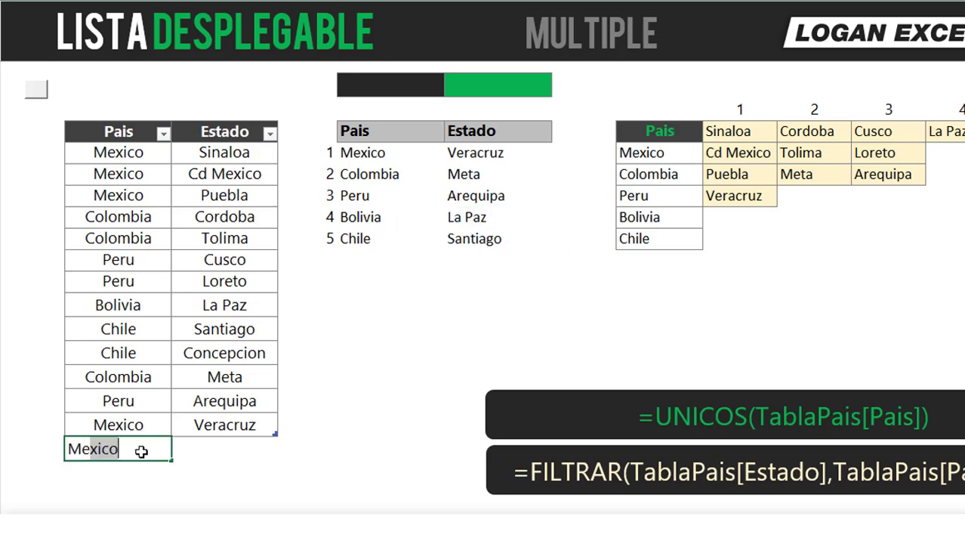
{"action": "key", "text": "Tab"}
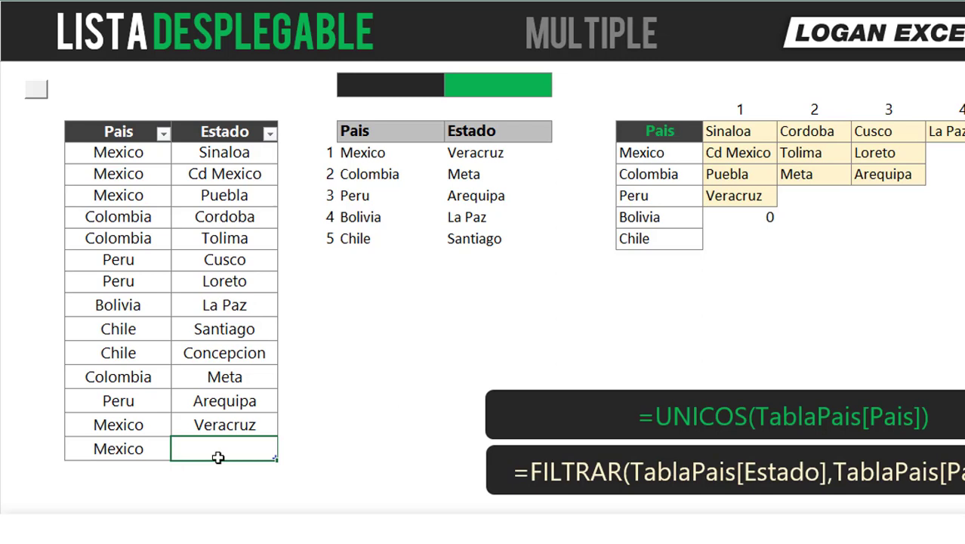
{"action": "type", "text": "Yucatan"}
{"action": "left_click", "coordinate": [738, 217]}
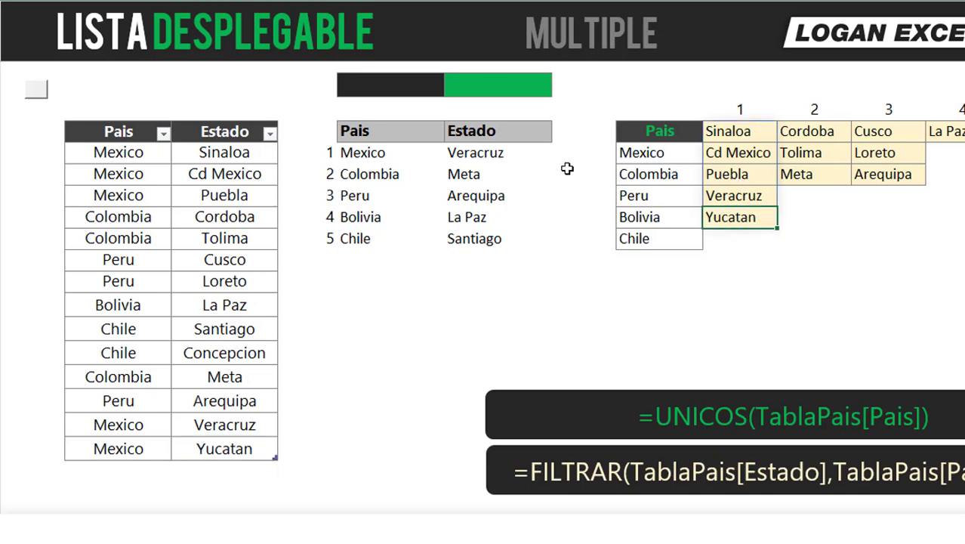
- Pick Yucatan from the Mexico row's Estado drop-down list
{"action": "left_click", "coordinate": [522, 155]}
{"action": "left_click", "coordinate": [560, 157]}
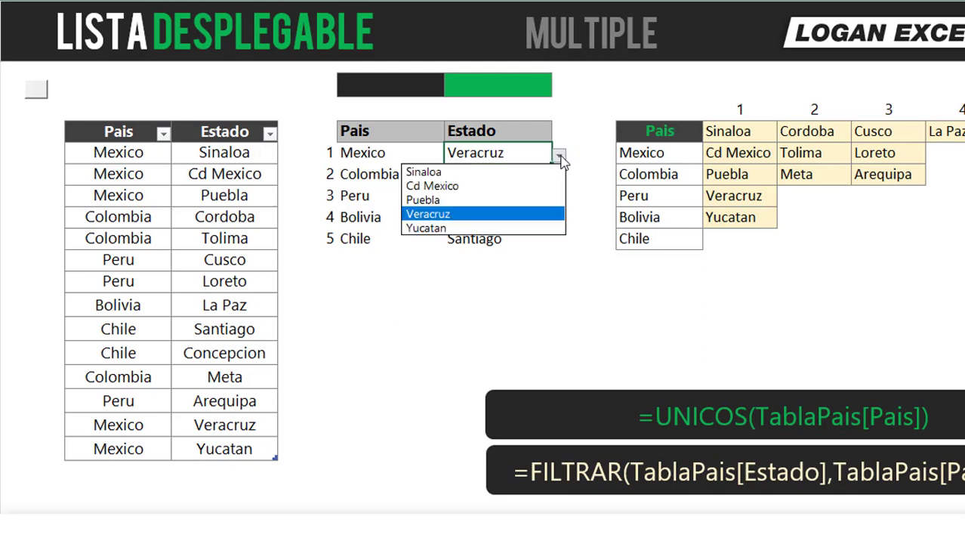
{"action": "left_click", "coordinate": [490, 227]}
{"action": "left_click", "coordinate": [493, 209]}
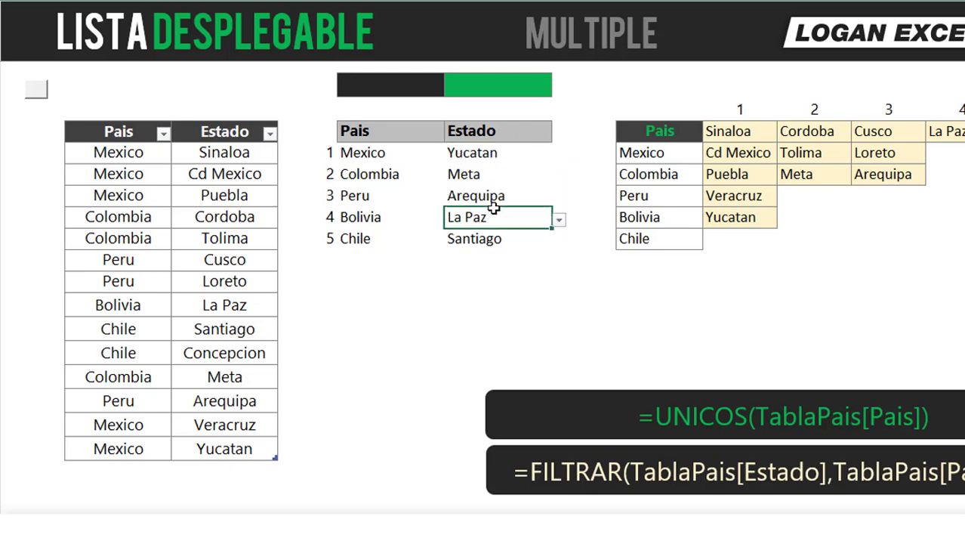
{"action": "left_click", "coordinate": [493, 156]}
- Set row 1's country to Colombia and row 2 to Peru with state Loreto
{"action": "left_click", "coordinate": [418, 155]}
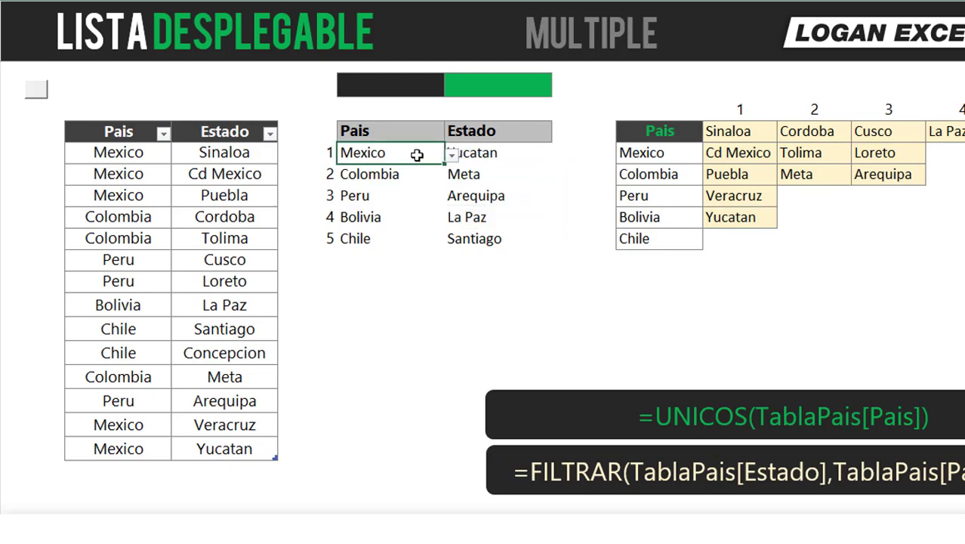
{"action": "left_click", "coordinate": [409, 154]}
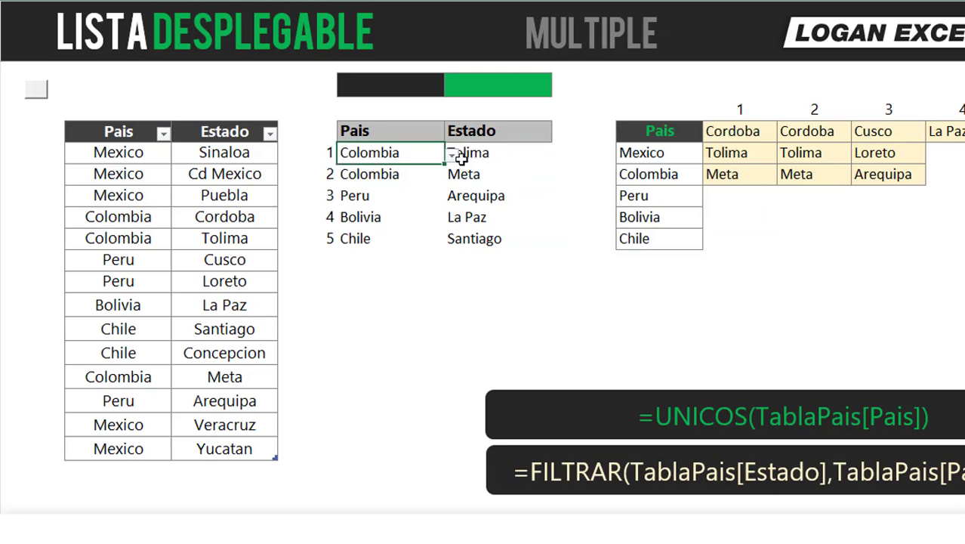
{"action": "left_click", "coordinate": [426, 173]}
{"action": "left_click", "coordinate": [451, 176]}
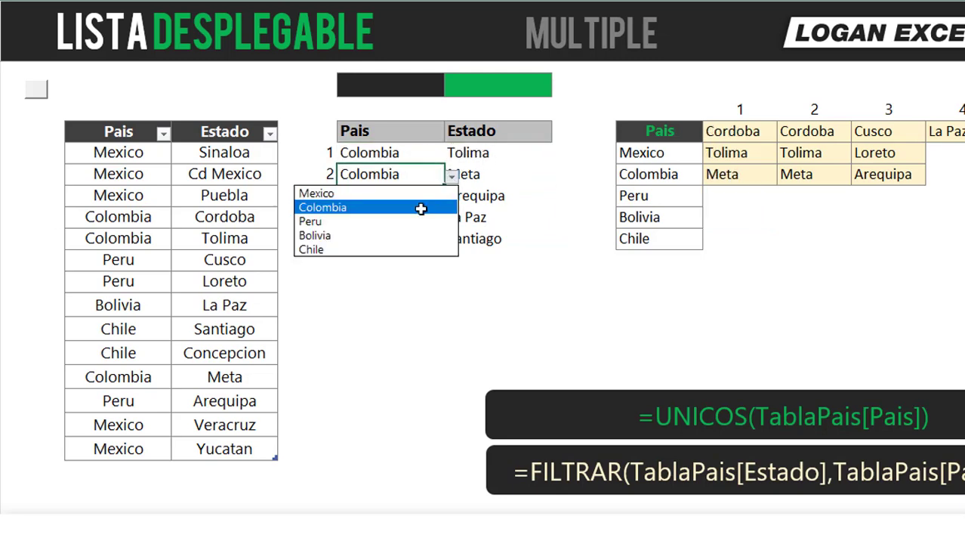
{"action": "left_click", "coordinate": [412, 221]}
{"action": "left_click", "coordinate": [491, 175]}
{"action": "left_click", "coordinate": [558, 177]}
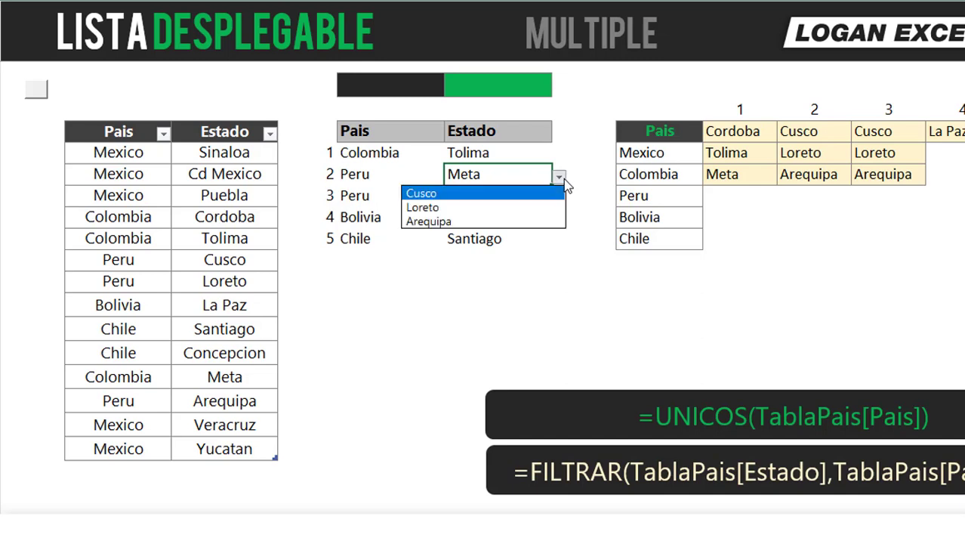
{"action": "left_click", "coordinate": [530, 205]}
- Set rows 3 and 4 to Colombia, each with state Tolima
{"action": "left_click", "coordinate": [403, 196]}
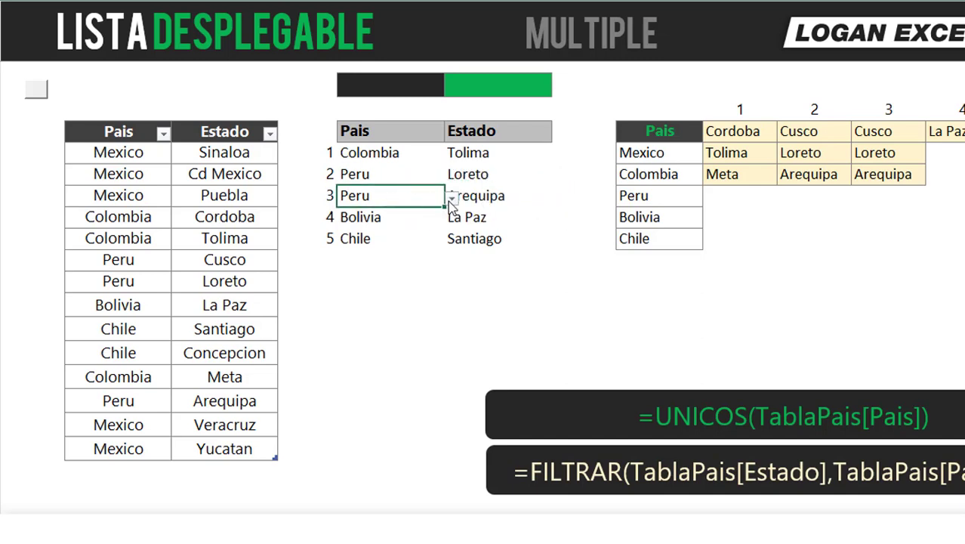
{"action": "left_click", "coordinate": [451, 197]}
{"action": "left_click", "coordinate": [439, 228]}
{"action": "left_click", "coordinate": [491, 195]}
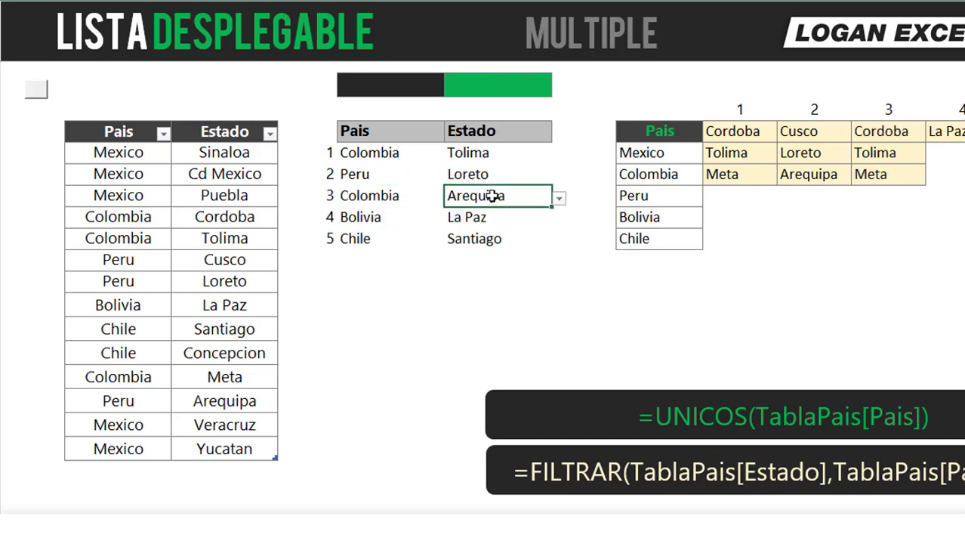
{"action": "left_click", "coordinate": [560, 200]}
{"action": "left_click", "coordinate": [519, 224]}
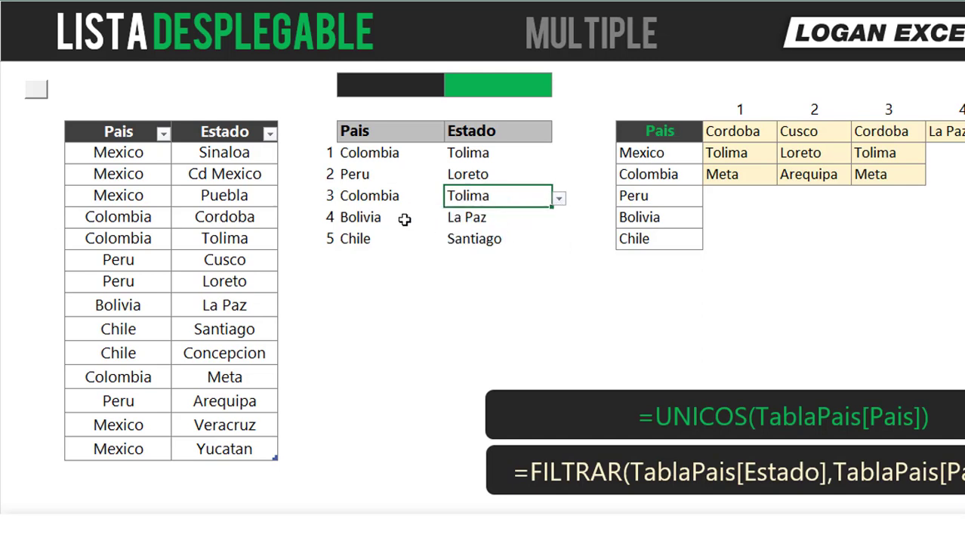
{"action": "left_click", "coordinate": [402, 219]}
{"action": "left_click", "coordinate": [452, 224]}
{"action": "left_click", "coordinate": [431, 245]}
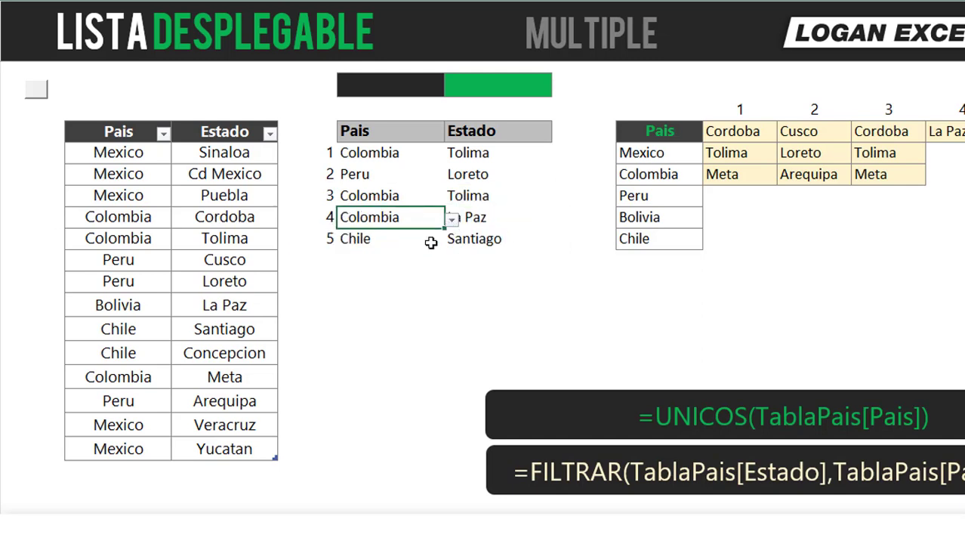
{"action": "left_click", "coordinate": [495, 217]}
{"action": "left_click", "coordinate": [560, 223]}
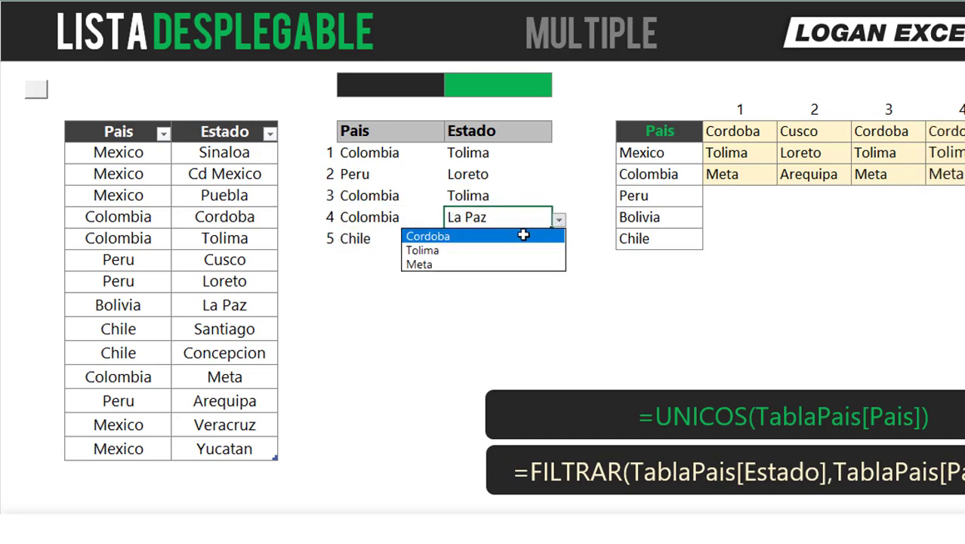
{"action": "left_click", "coordinate": [487, 250]}
- Change row 1 to Mexico/Veracruz and row 3 to Peru/Loreto
{"action": "left_click", "coordinate": [402, 162]}
{"action": "left_click", "coordinate": [451, 154]}
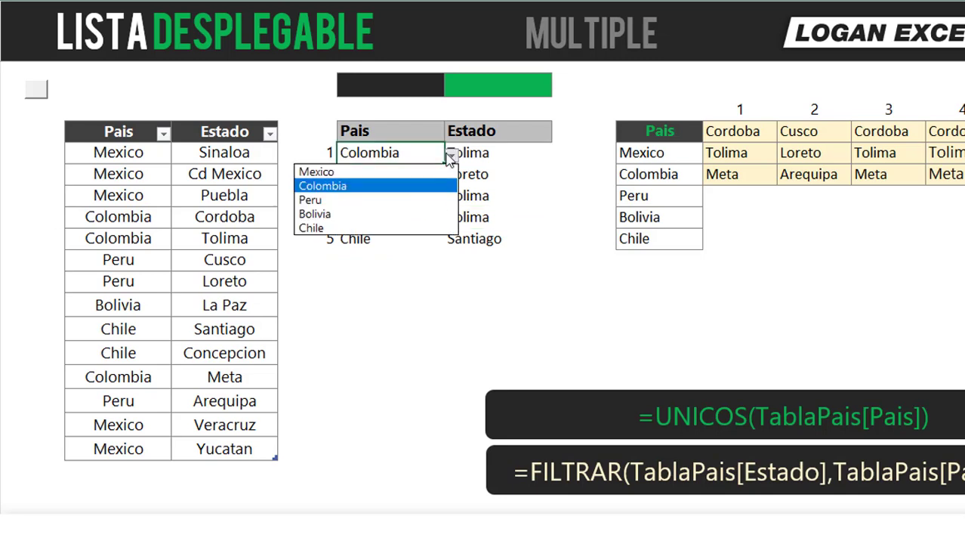
{"action": "left_click", "coordinate": [412, 167]}
{"action": "left_click", "coordinate": [499, 152]}
{"action": "left_click", "coordinate": [559, 154]}
{"action": "left_click", "coordinate": [498, 209]}
{"action": "left_click", "coordinate": [385, 195]}
{"action": "left_click", "coordinate": [451, 198]}
{"action": "left_click", "coordinate": [412, 240]}
{"action": "left_click", "coordinate": [498, 195]}
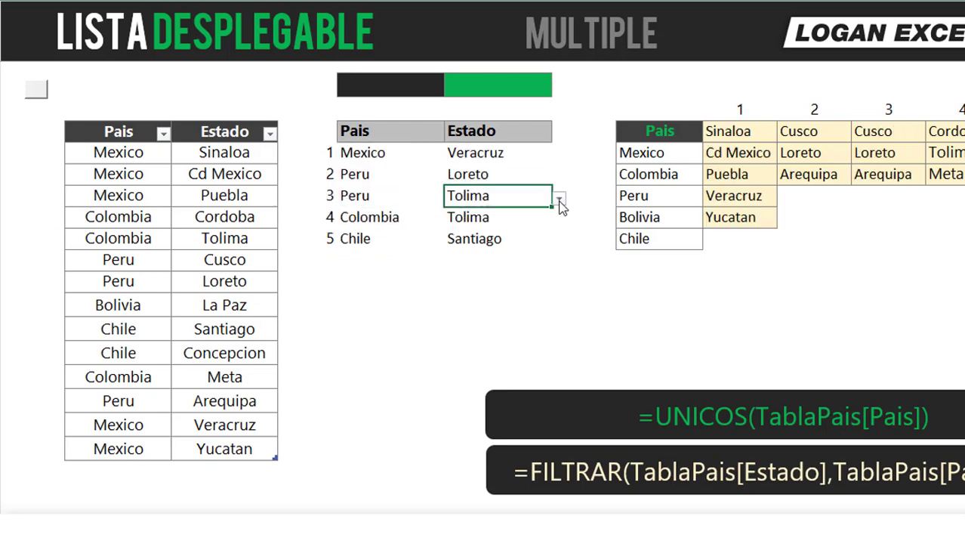
{"action": "left_click", "coordinate": [560, 198]}
{"action": "left_click", "coordinate": [532, 230]}
- Set row 5 to Bolivia/La Paz and change row 1's state to Puebla
{"action": "left_click", "coordinate": [387, 238]}
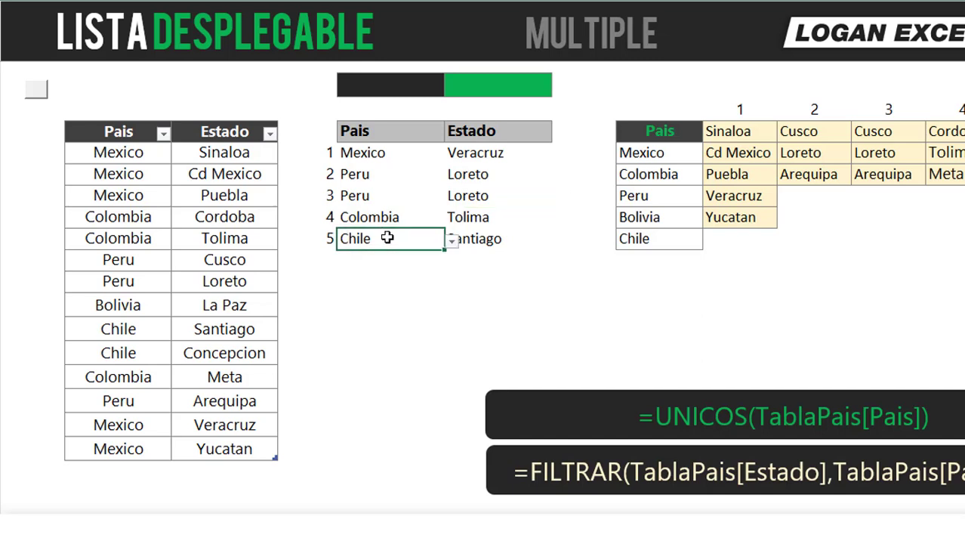
{"action": "left_click", "coordinate": [450, 240]}
{"action": "left_click", "coordinate": [390, 296]}
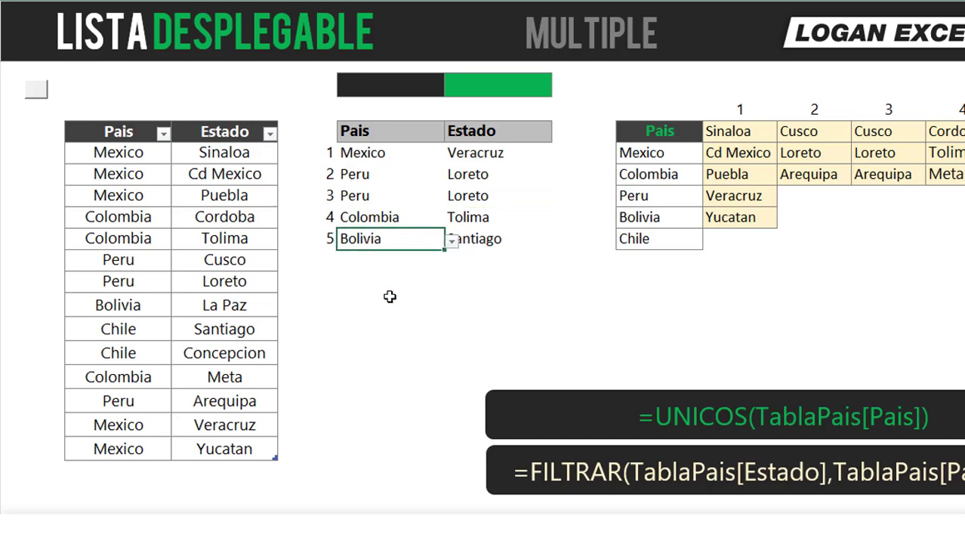
{"action": "left_click", "coordinate": [504, 236]}
{"action": "left_click", "coordinate": [559, 241]}
{"action": "left_click", "coordinate": [490, 260]}
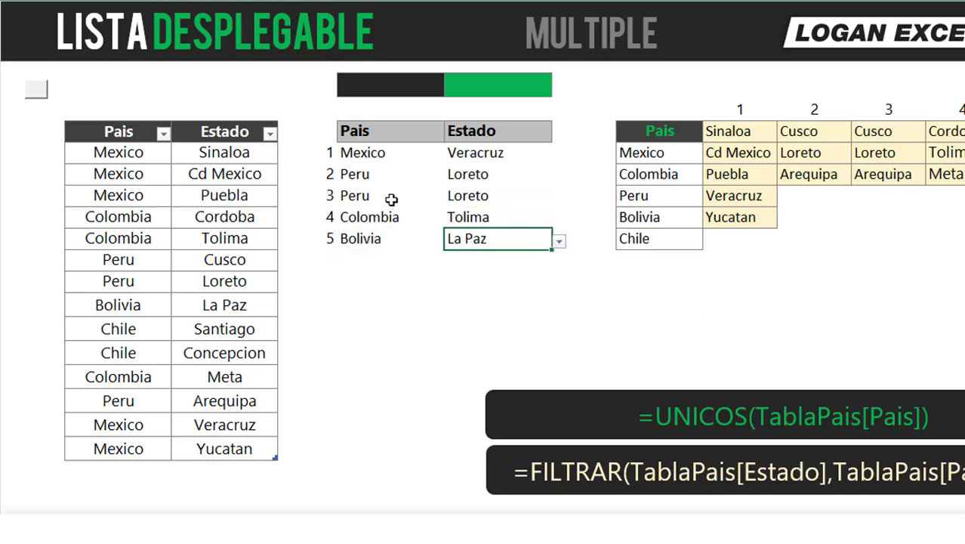
{"action": "left_click", "coordinate": [394, 175]}
{"action": "left_click", "coordinate": [407, 154]}
{"action": "left_click", "coordinate": [484, 155]}
{"action": "left_click", "coordinate": [558, 154]}
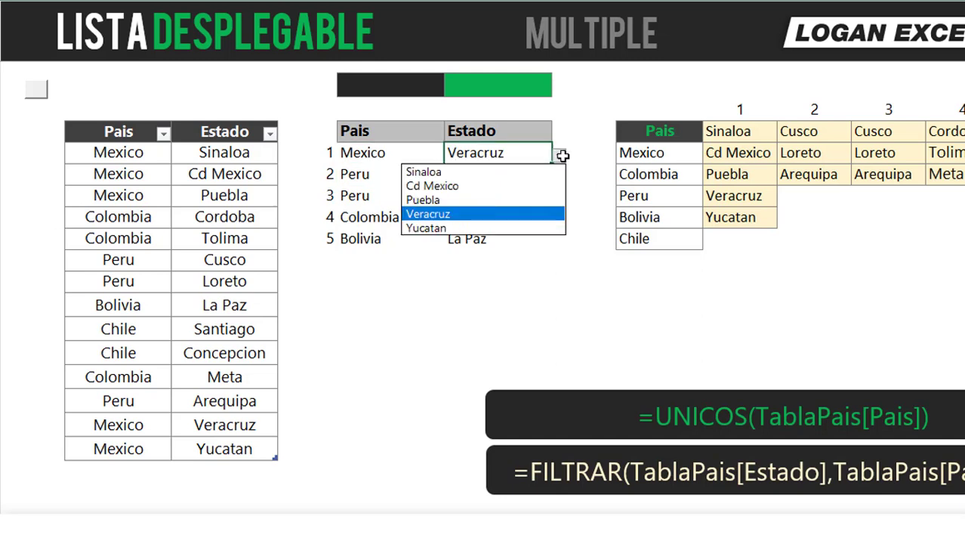
{"action": "left_click", "coordinate": [513, 195]}
- Switch row 3 back to Colombia with state Tolima, then recheck rows 1 and 2
{"action": "left_click", "coordinate": [500, 216]}
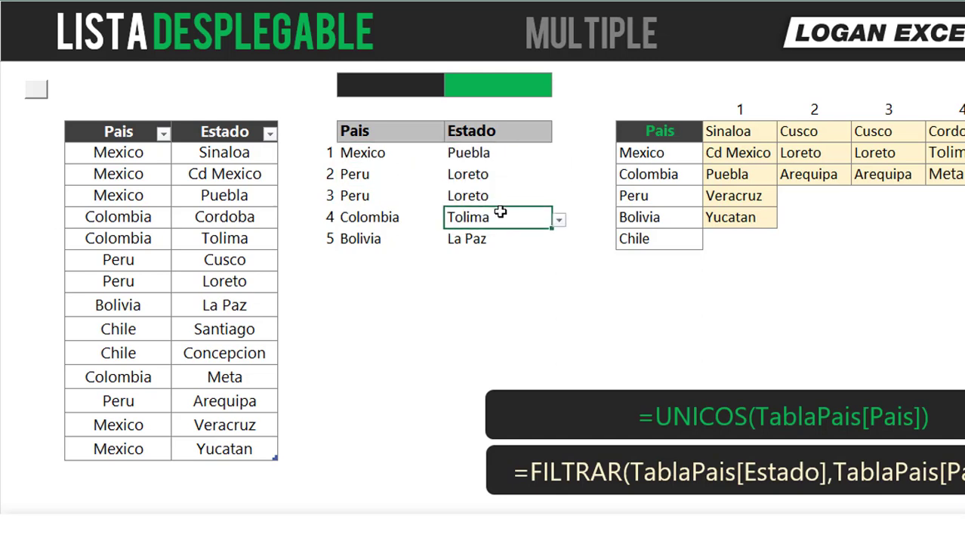
{"action": "left_click", "coordinate": [371, 189]}
{"action": "left_click", "coordinate": [451, 197]}
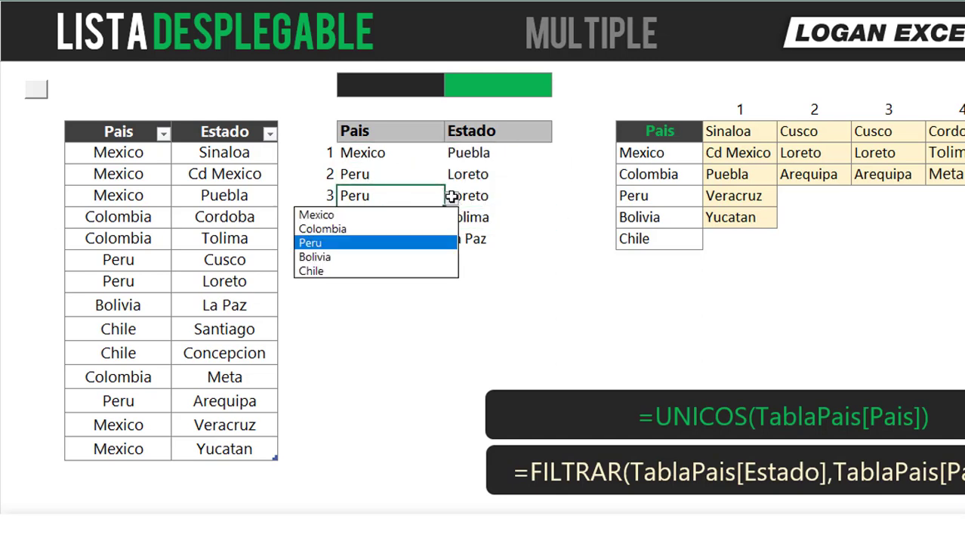
{"action": "left_click", "coordinate": [407, 229]}
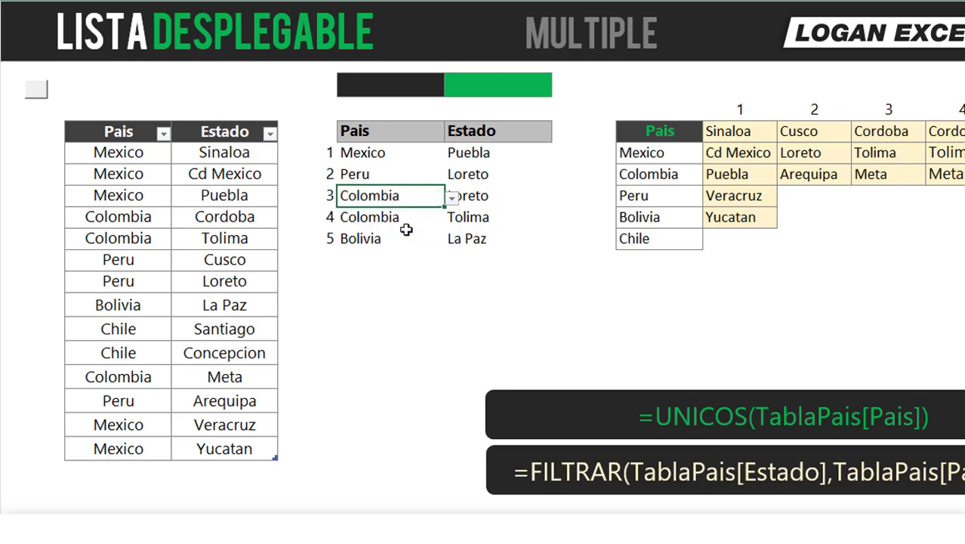
{"action": "left_click", "coordinate": [489, 195]}
{"action": "left_click", "coordinate": [558, 198]}
{"action": "left_click", "coordinate": [422, 229]}
{"action": "left_click", "coordinate": [422, 180]}
{"action": "left_click", "coordinate": [389, 181]}
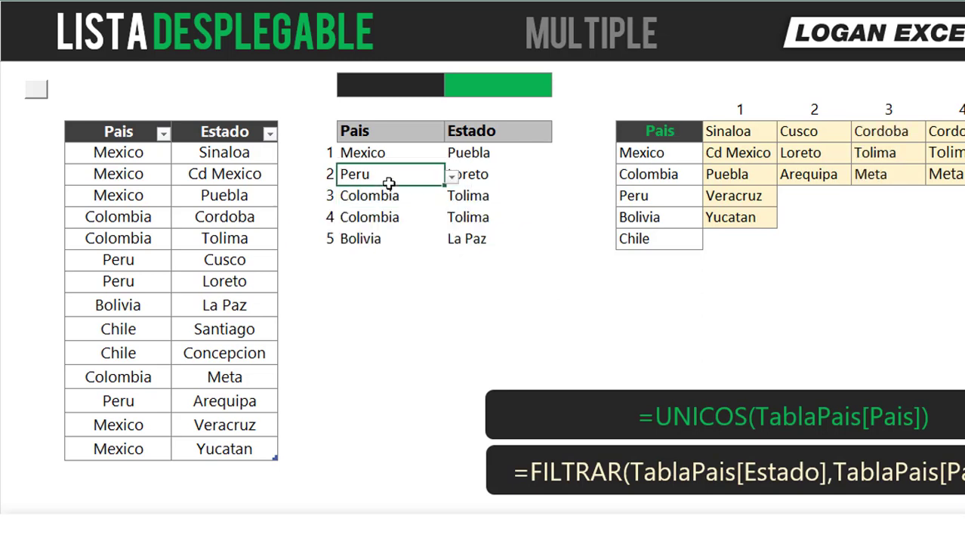
{"action": "left_click", "coordinate": [391, 154]}
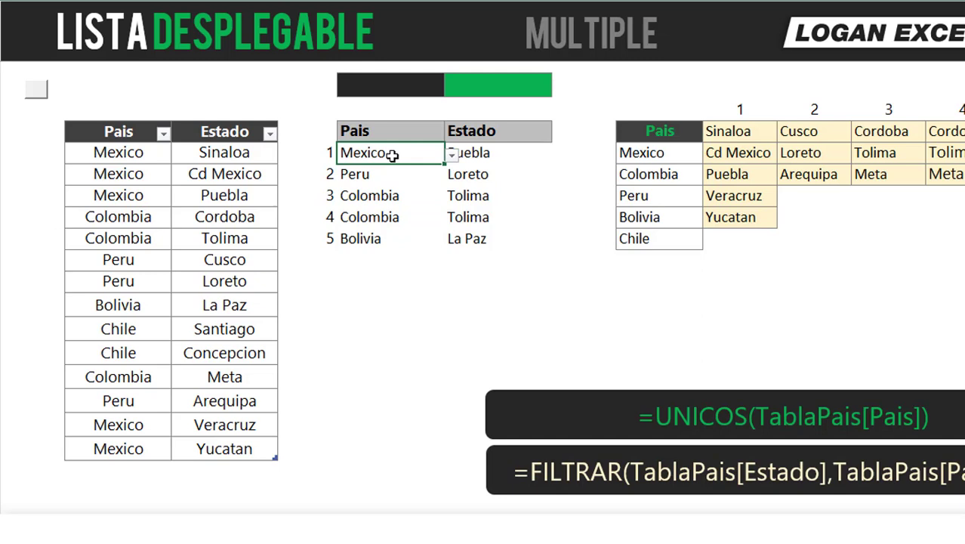
{"action": "left_click", "coordinate": [507, 152]}
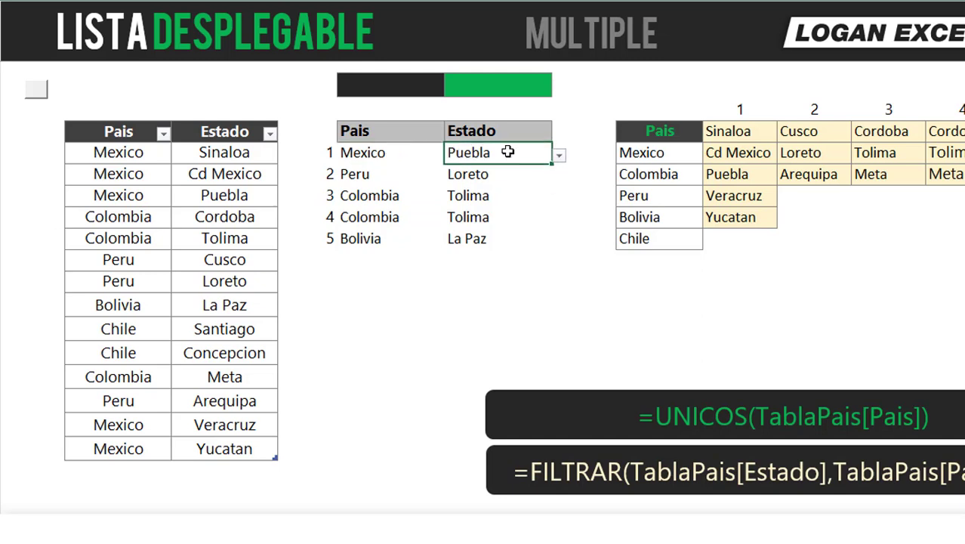
- Set row 3 to Bolivia/La Paz and review row 2's Peru state list
{"action": "left_click", "coordinate": [407, 194]}
{"action": "left_click", "coordinate": [448, 195]}
{"action": "left_click", "coordinate": [423, 249]}
{"action": "left_click", "coordinate": [529, 196]}
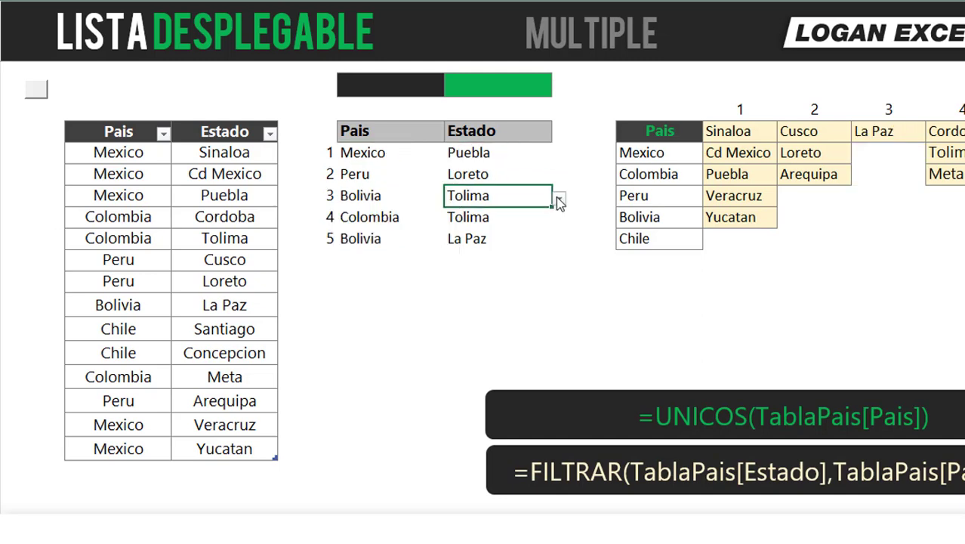
{"action": "left_click", "coordinate": [559, 198]}
{"action": "left_click", "coordinate": [546, 217]}
{"action": "left_click", "coordinate": [540, 176]}
{"action": "left_click", "coordinate": [558, 176]}
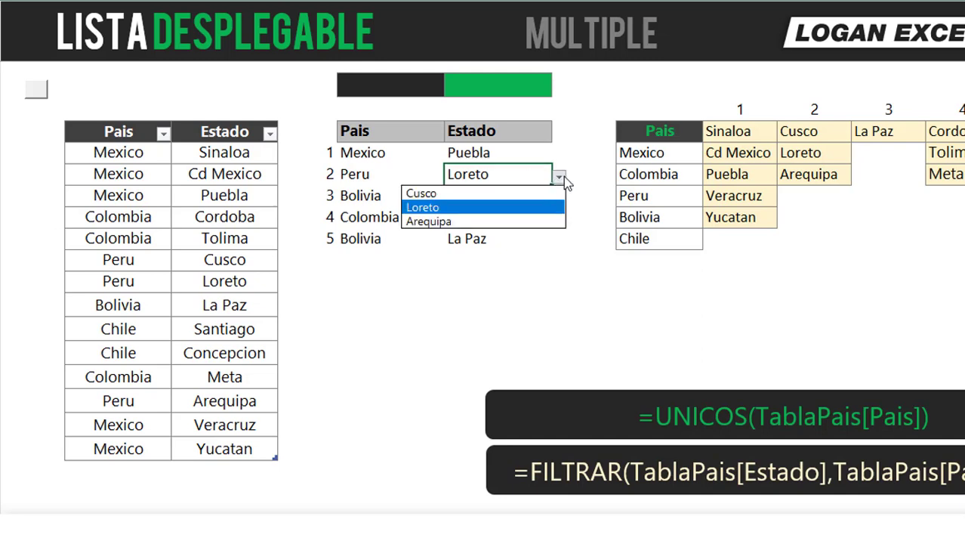